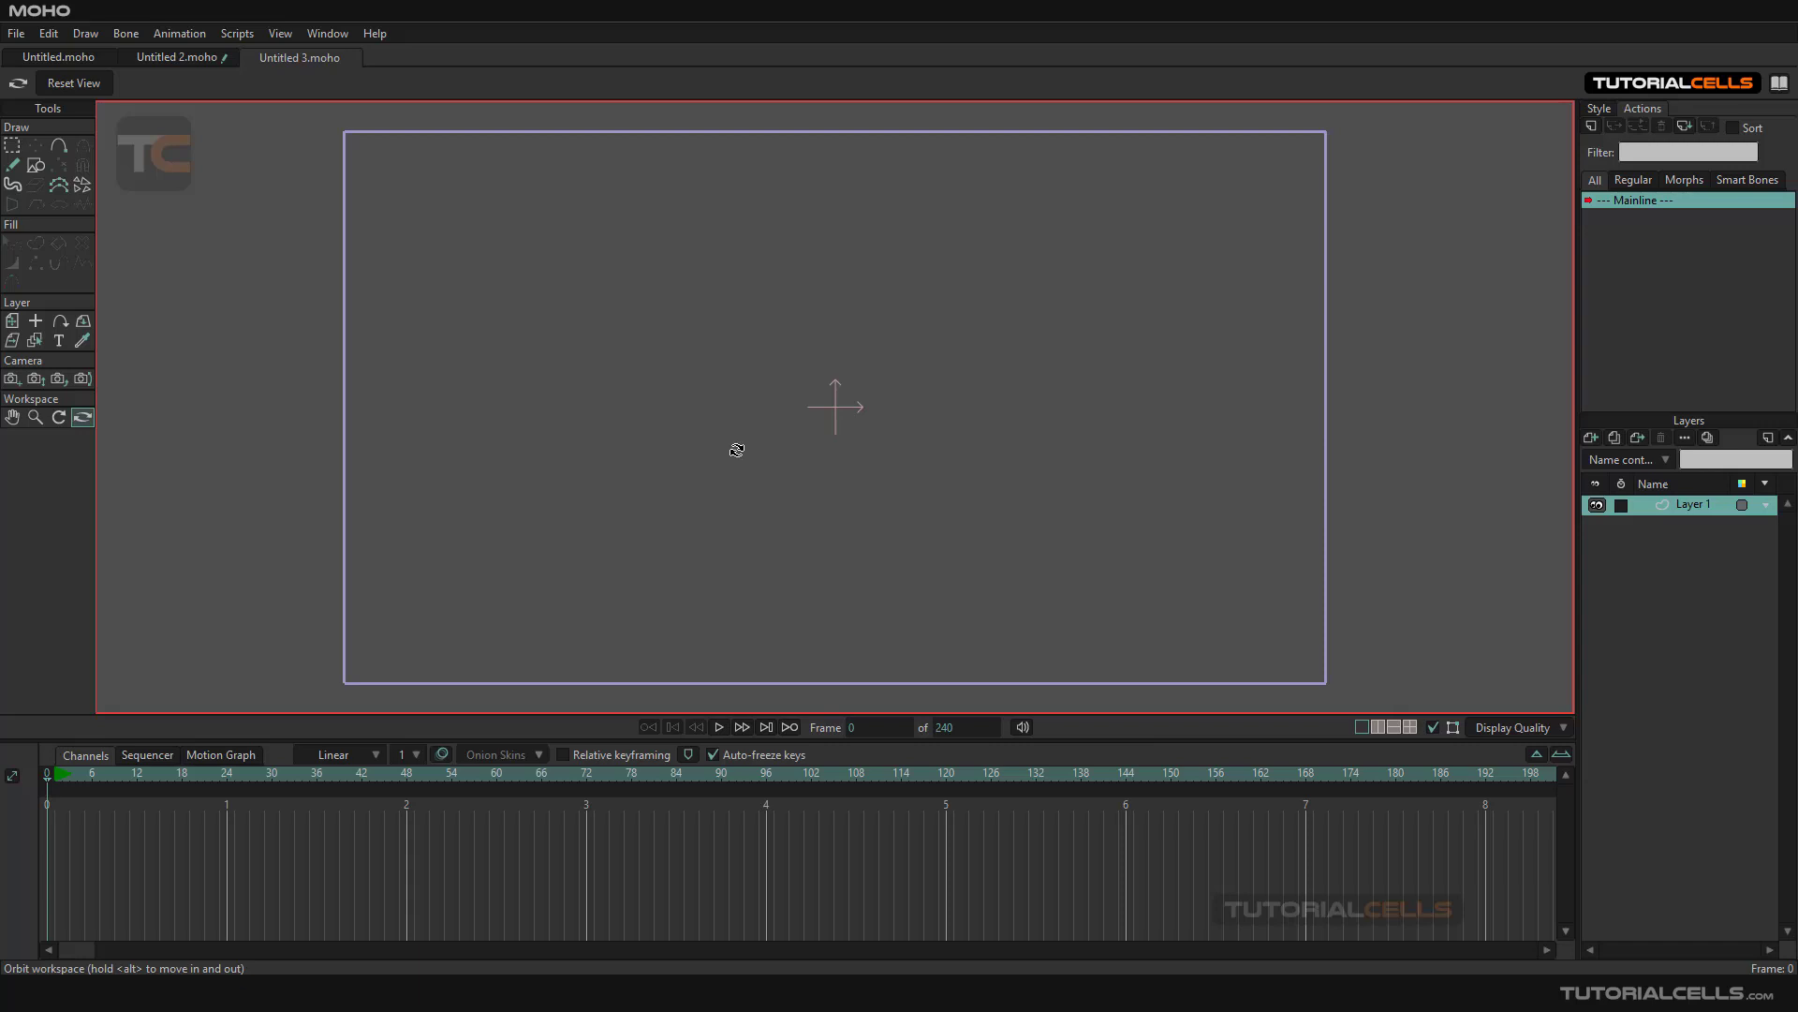
Add the board-game video as an Image layer, then move and shrink it to fit the camera frame
click(1590, 439)
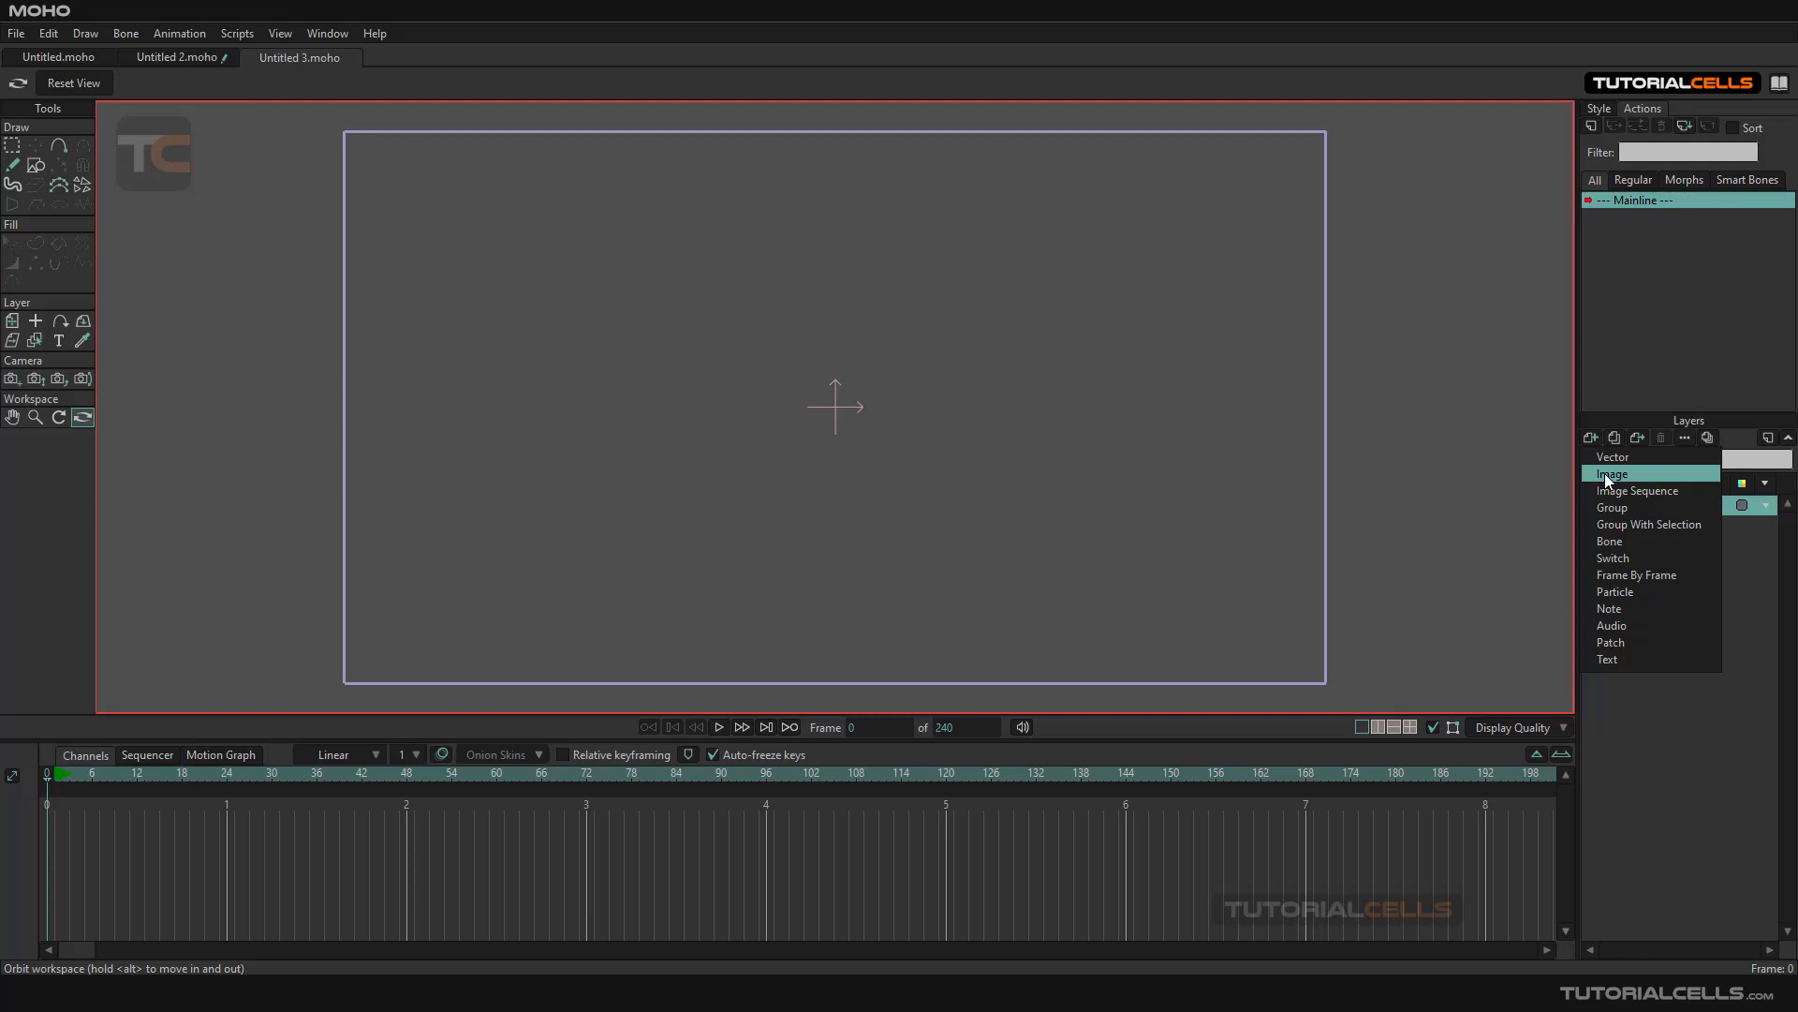
click(1604, 474)
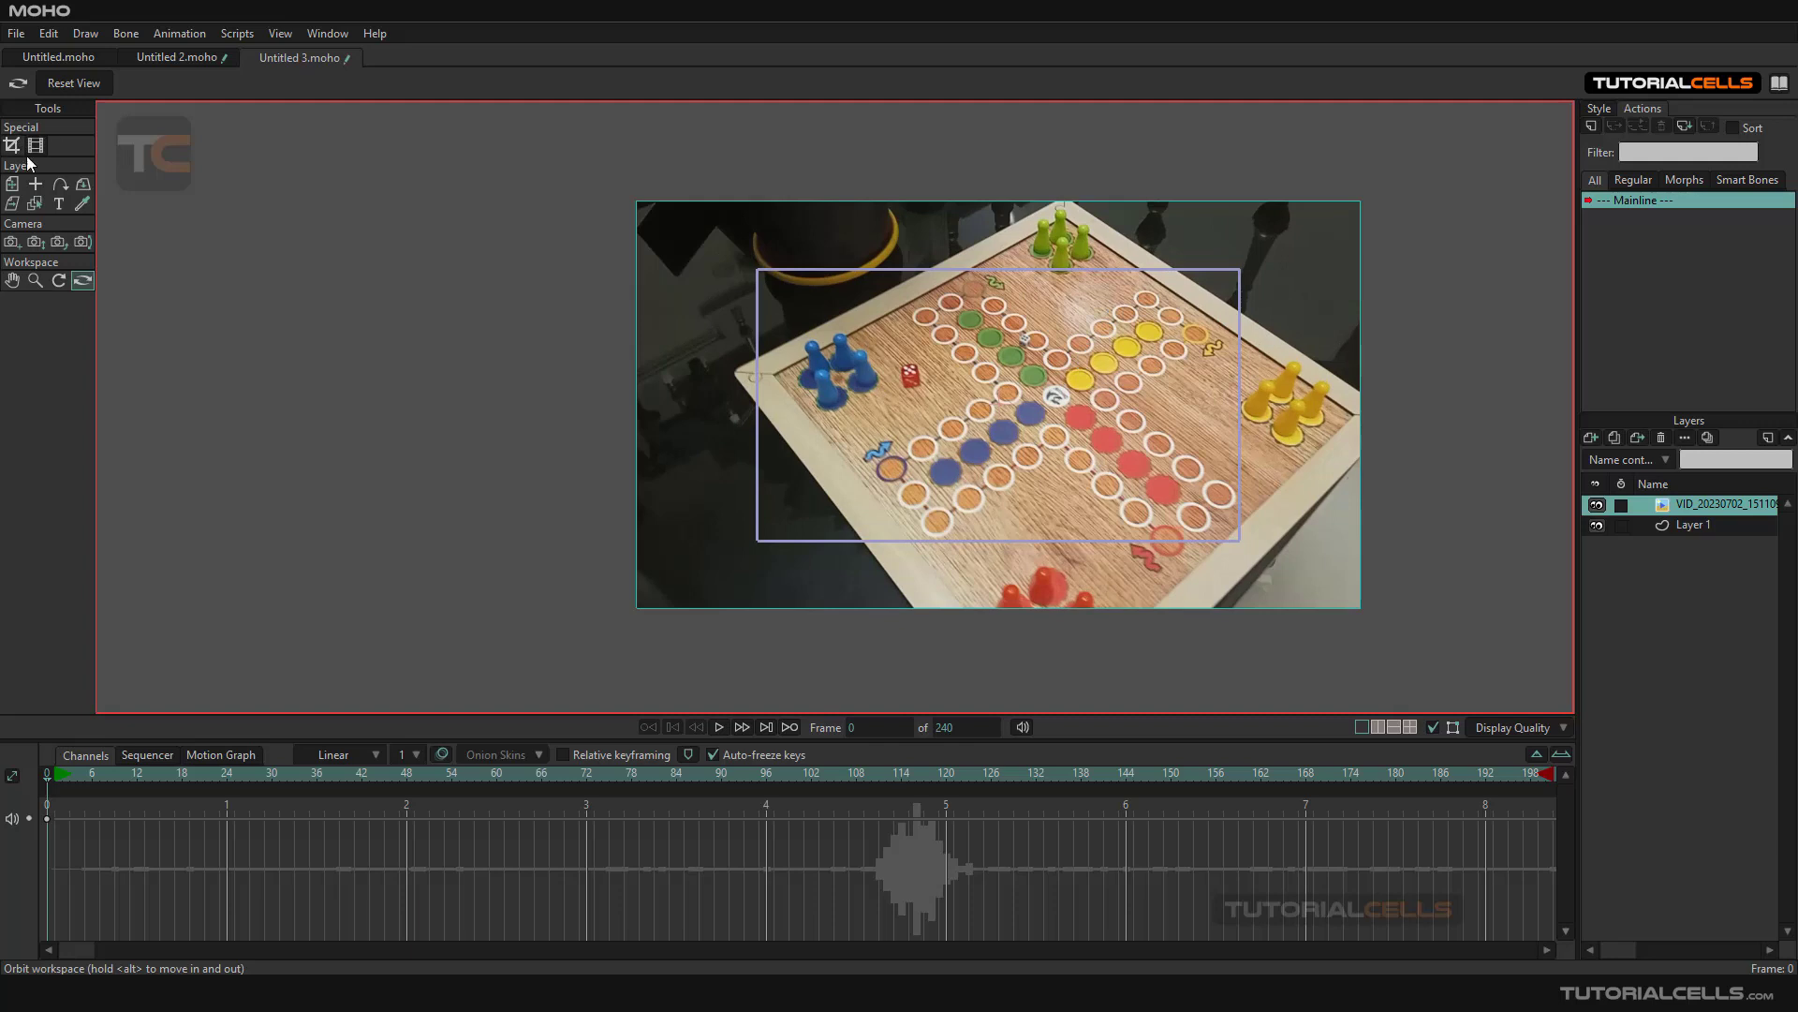
click(12, 183)
drag(1363, 210, 1218, 271)
drag(1122, 328, 1153, 314)
drag(1258, 262, 1230, 273)
scroll(1022, 426, up, 4)
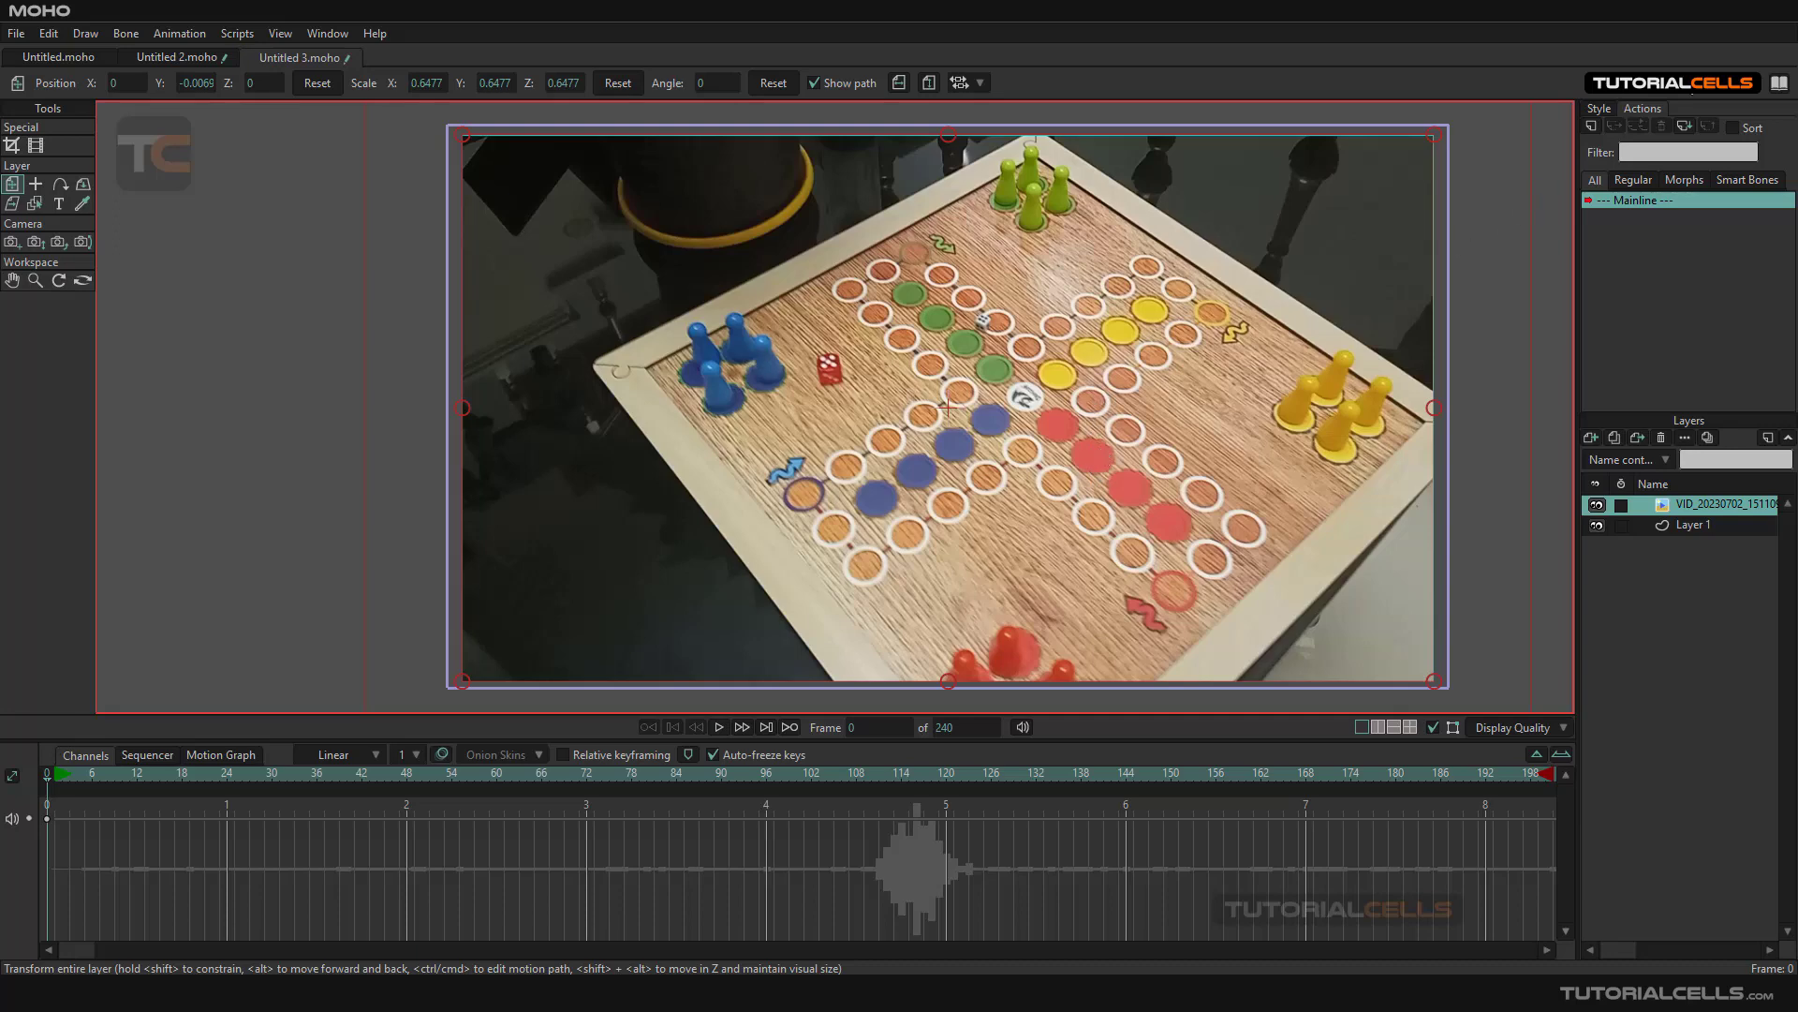
Insert MoneySack_3D from Factory Content > 3D > Props as a MoneySack.obj layer
click(1780, 84)
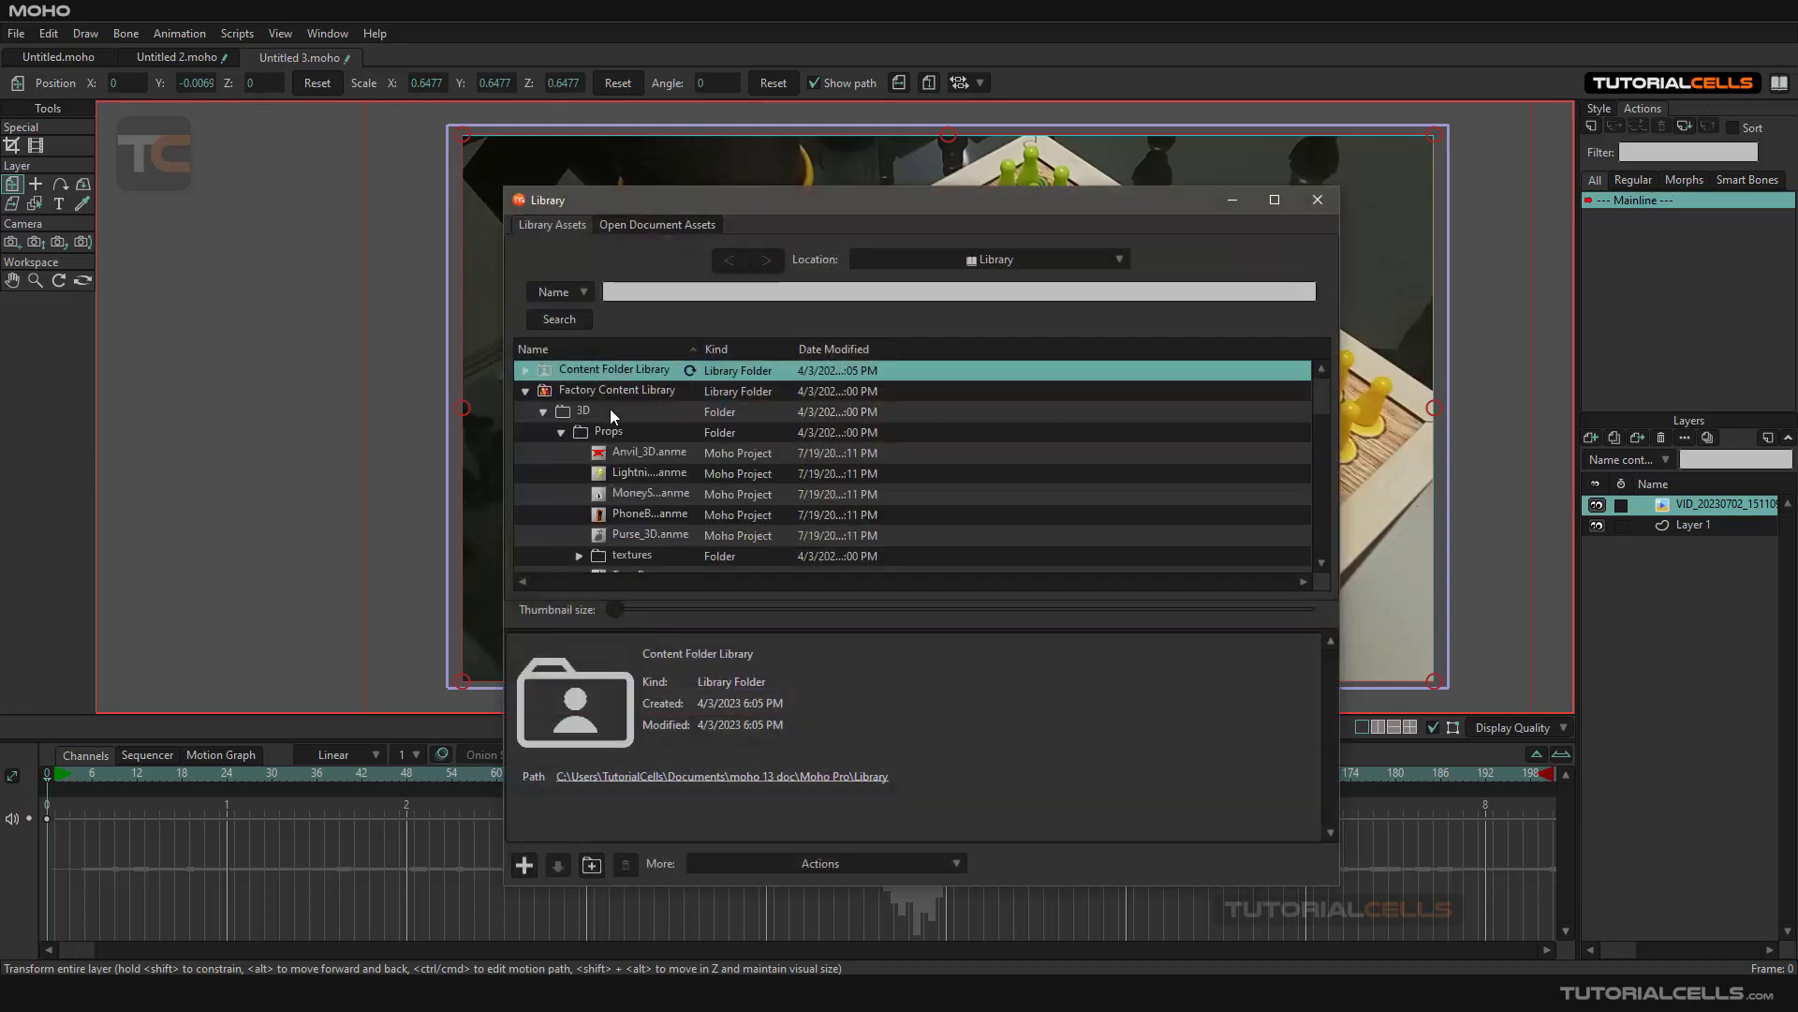
click(618, 493)
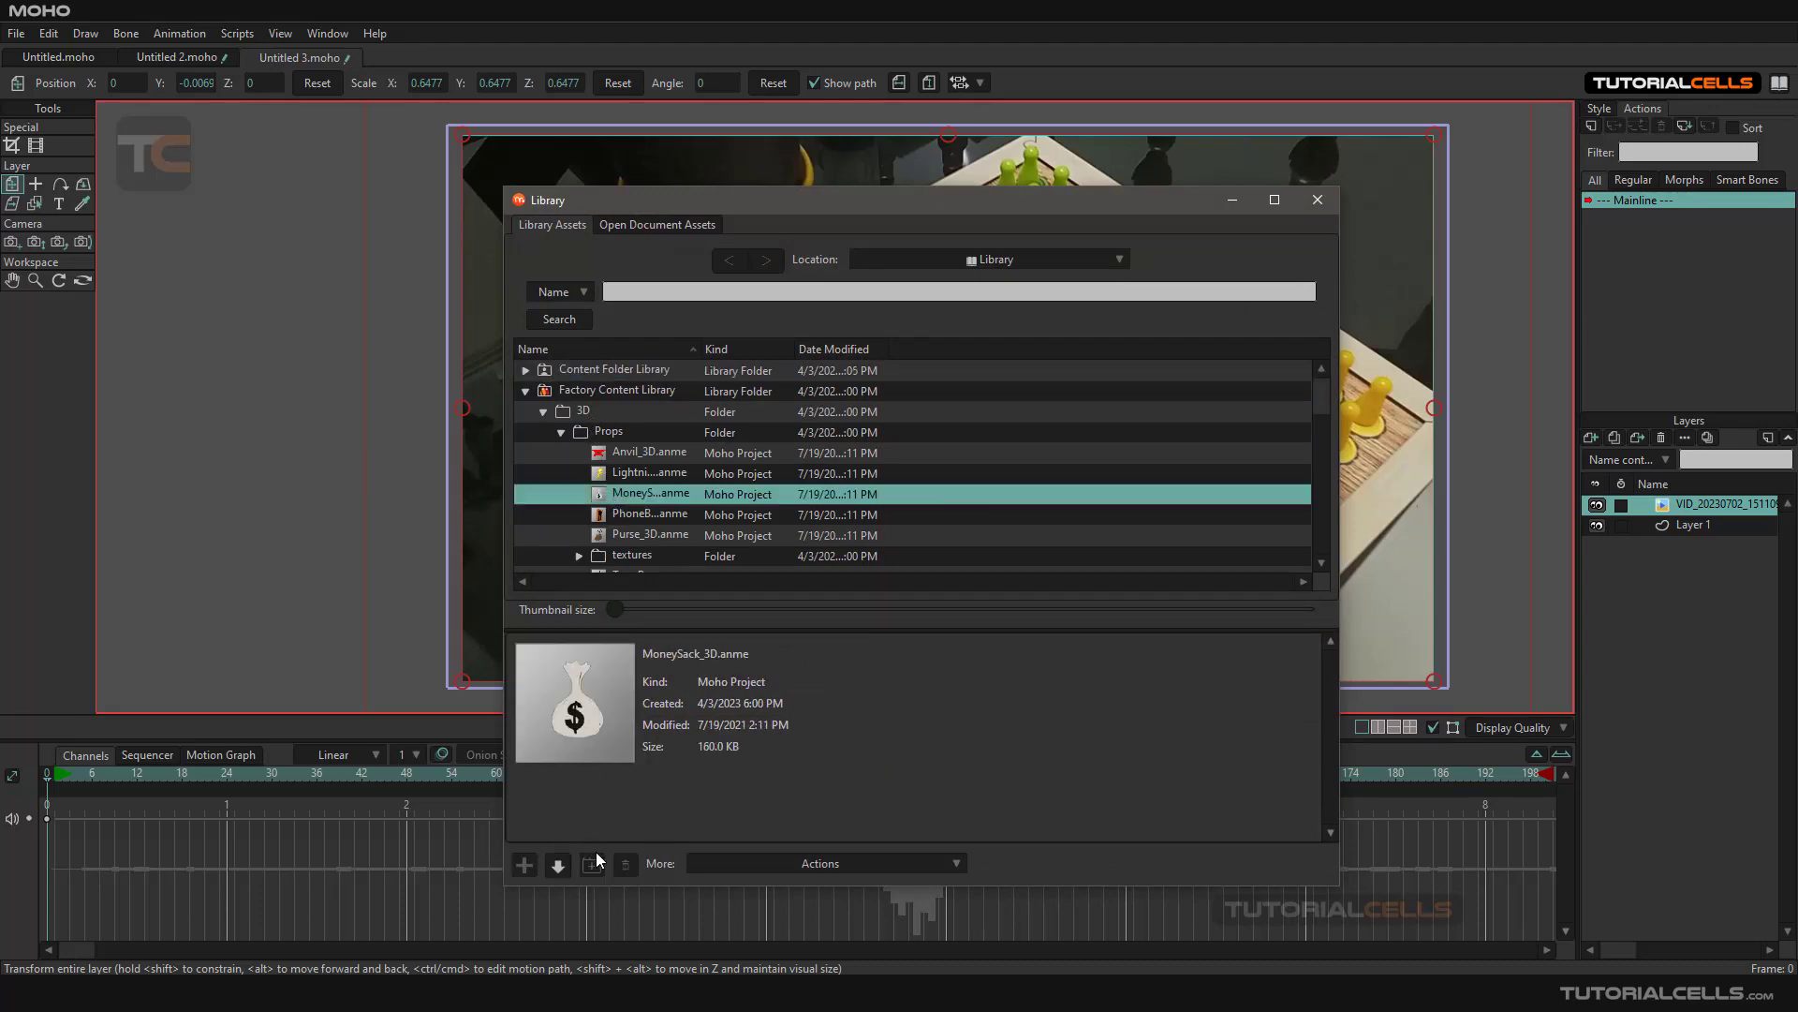
click(558, 864)
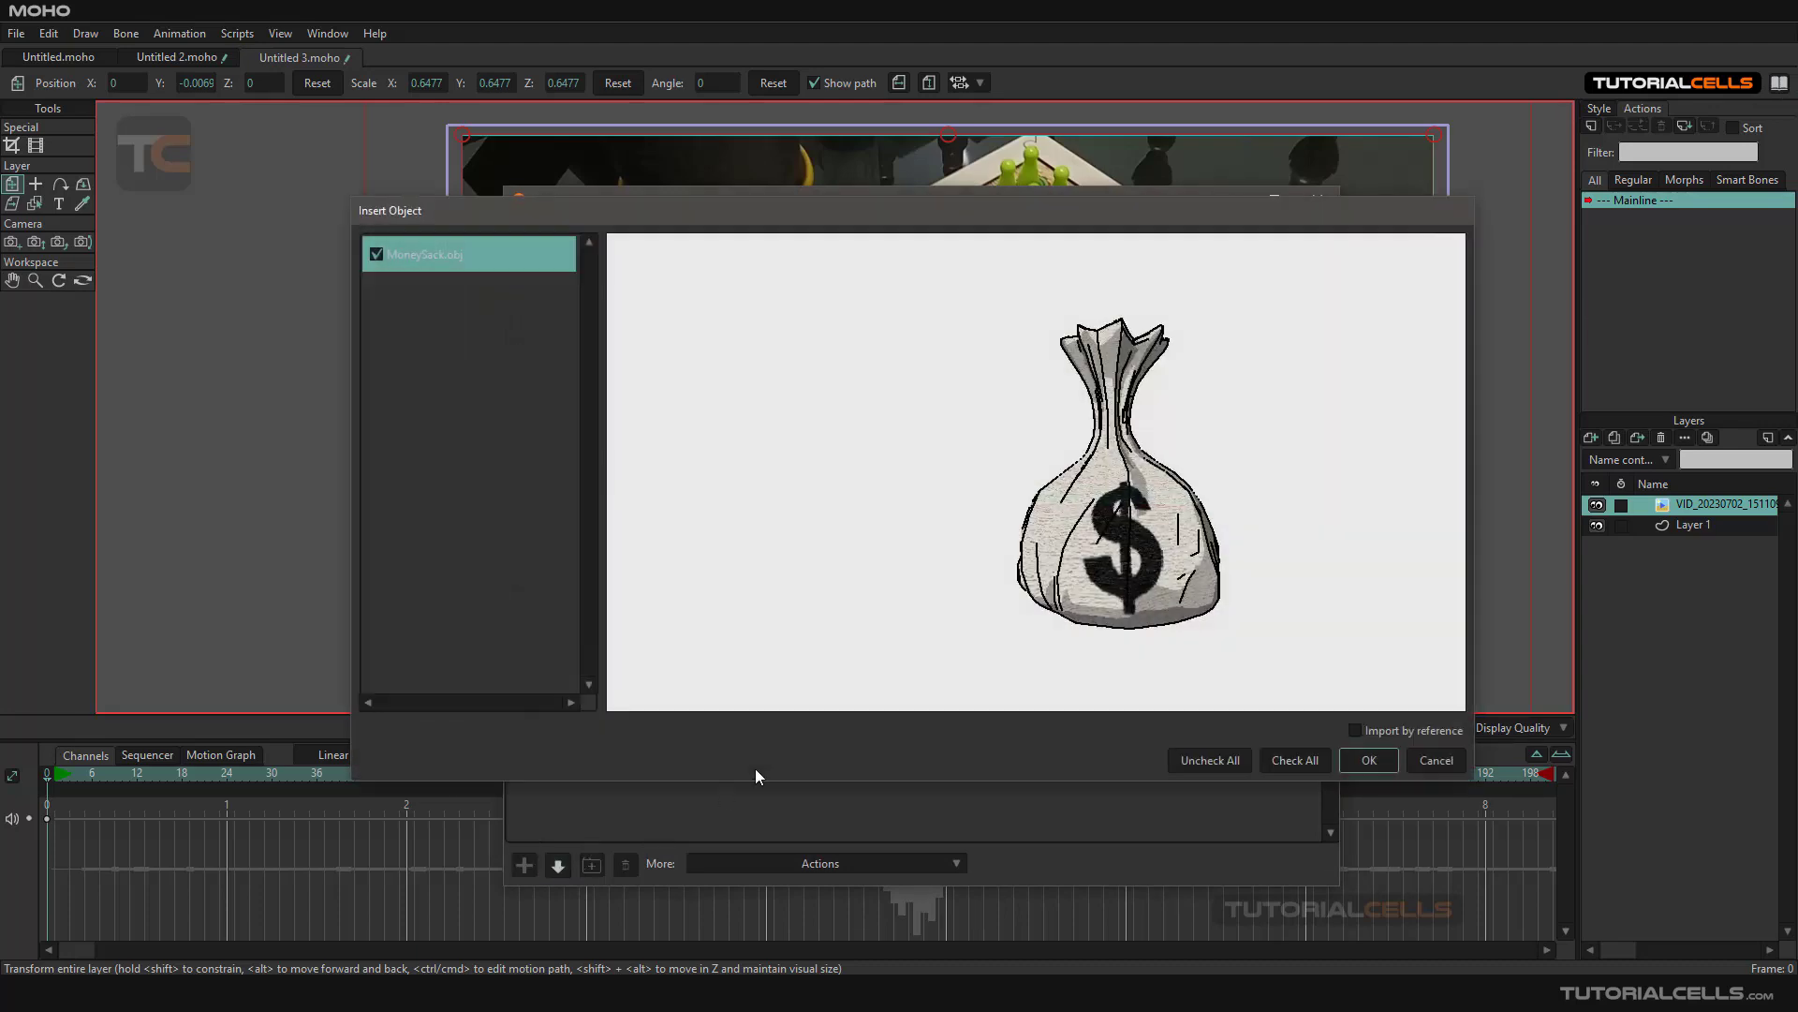
click(1370, 761)
click(1317, 201)
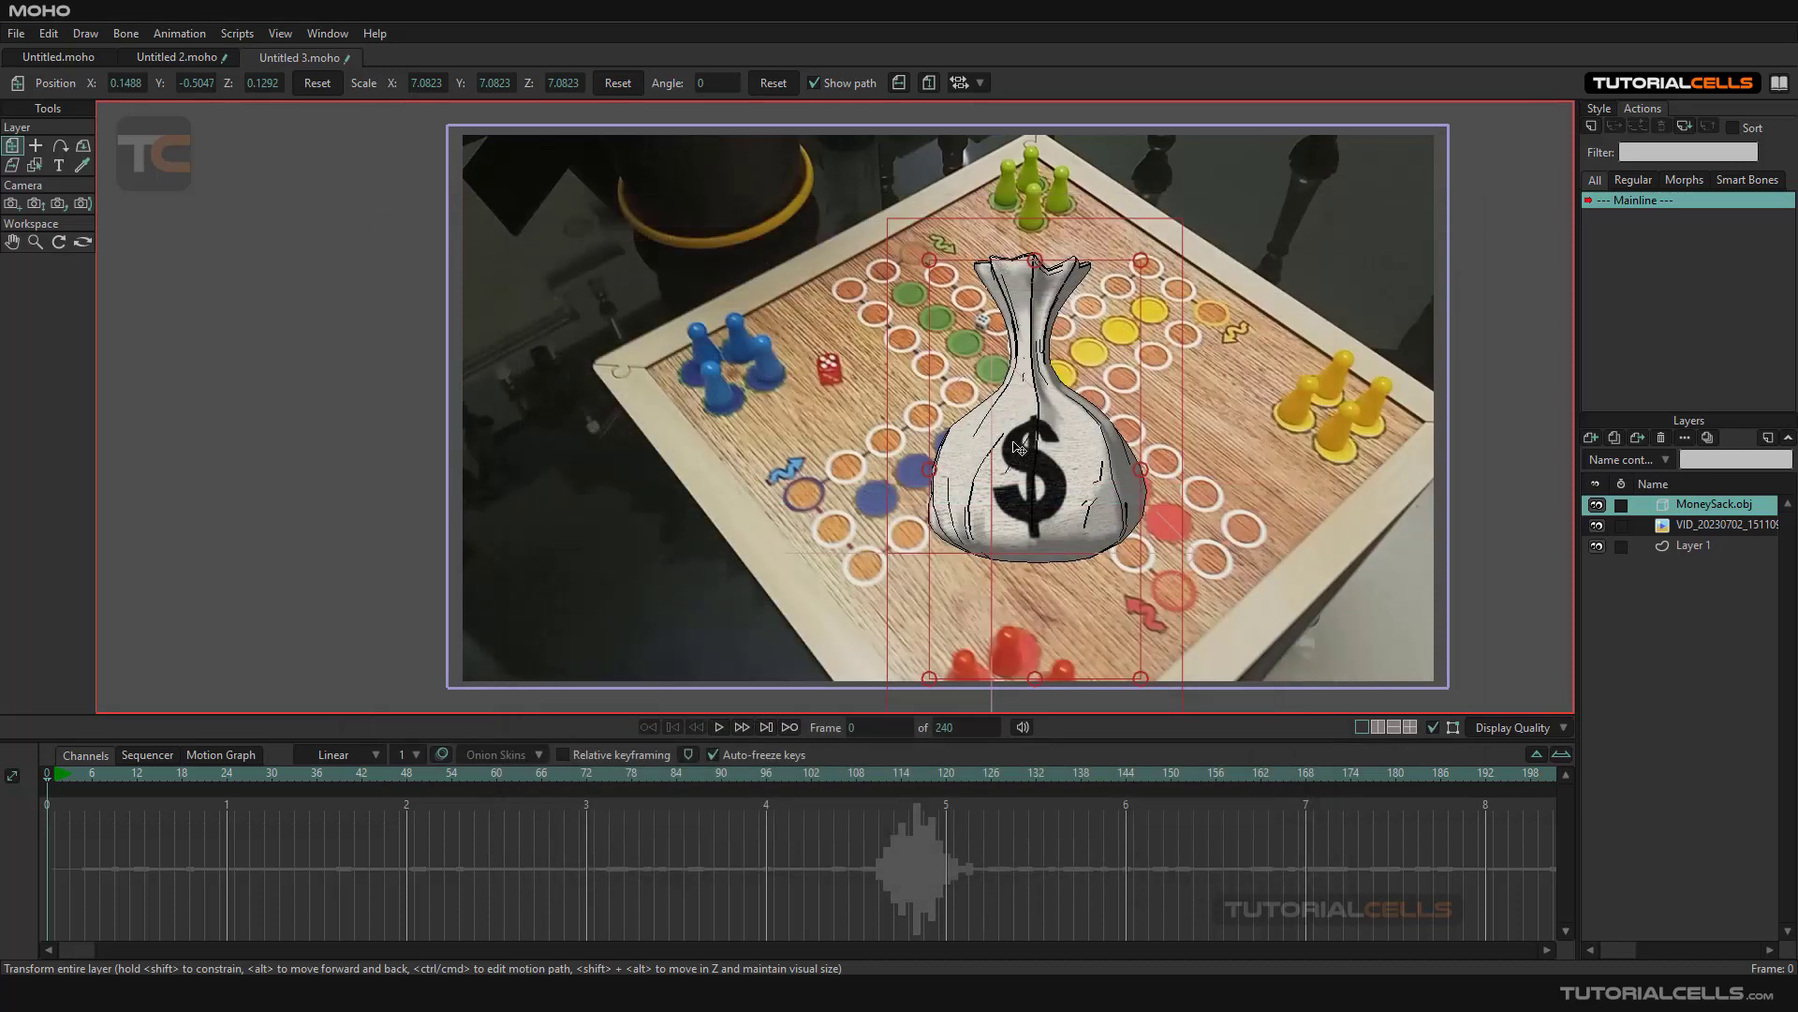
Tilt the money sack forward with Rotate Layer XY and scale it down to 2.8448
click(84, 147)
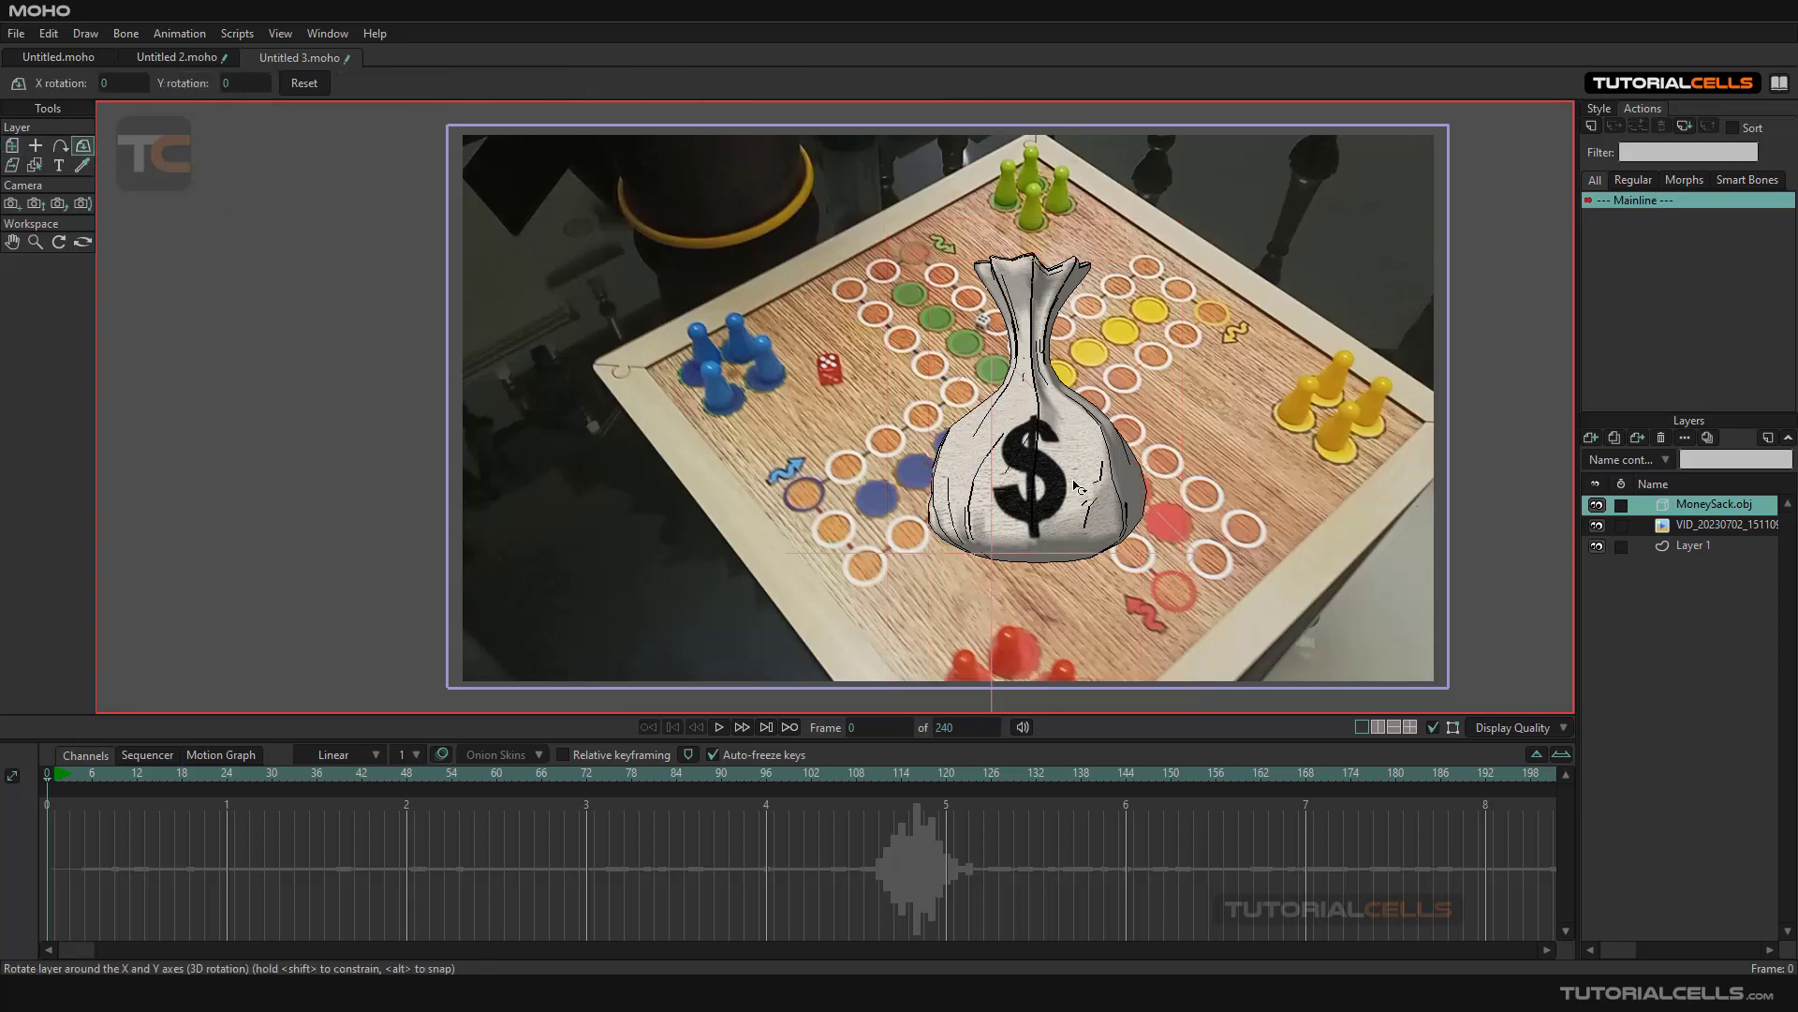
drag(1068, 476, 1051, 486)
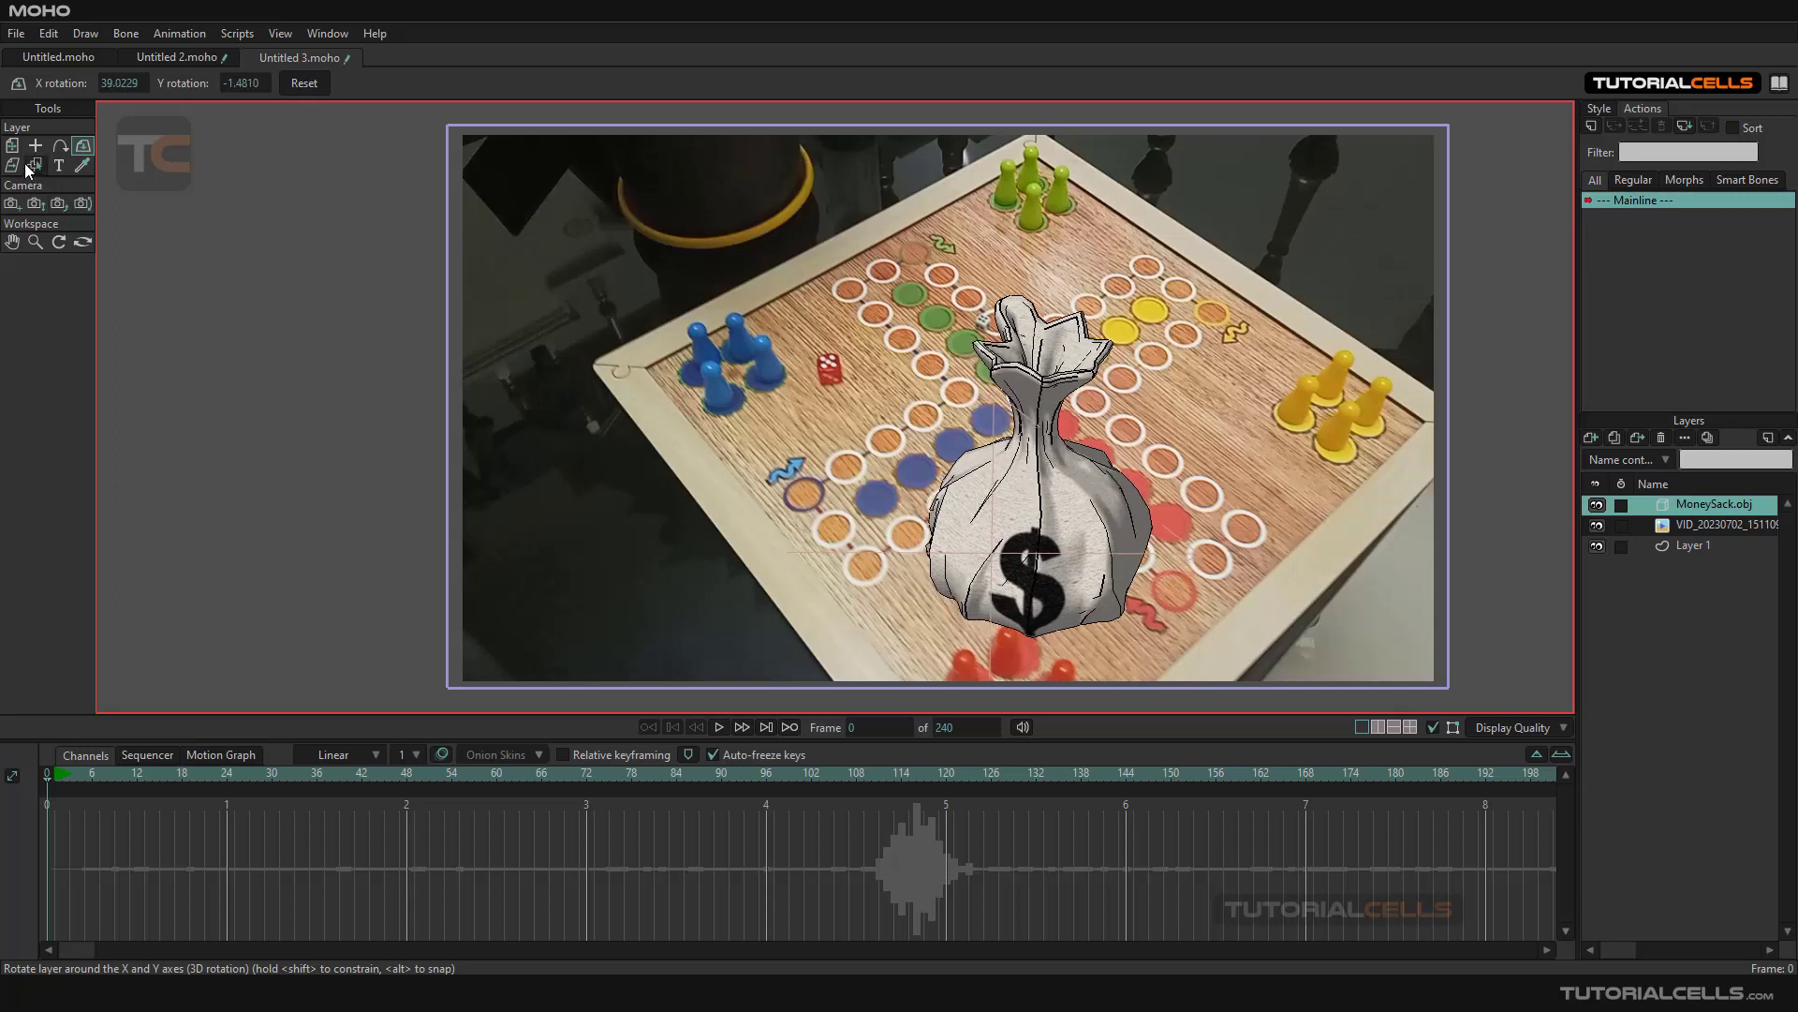
click(12, 146)
drag(1179, 310, 1096, 444)
Preview the footage, stopping at frame 150 and nudging the money sack there
click(718, 728)
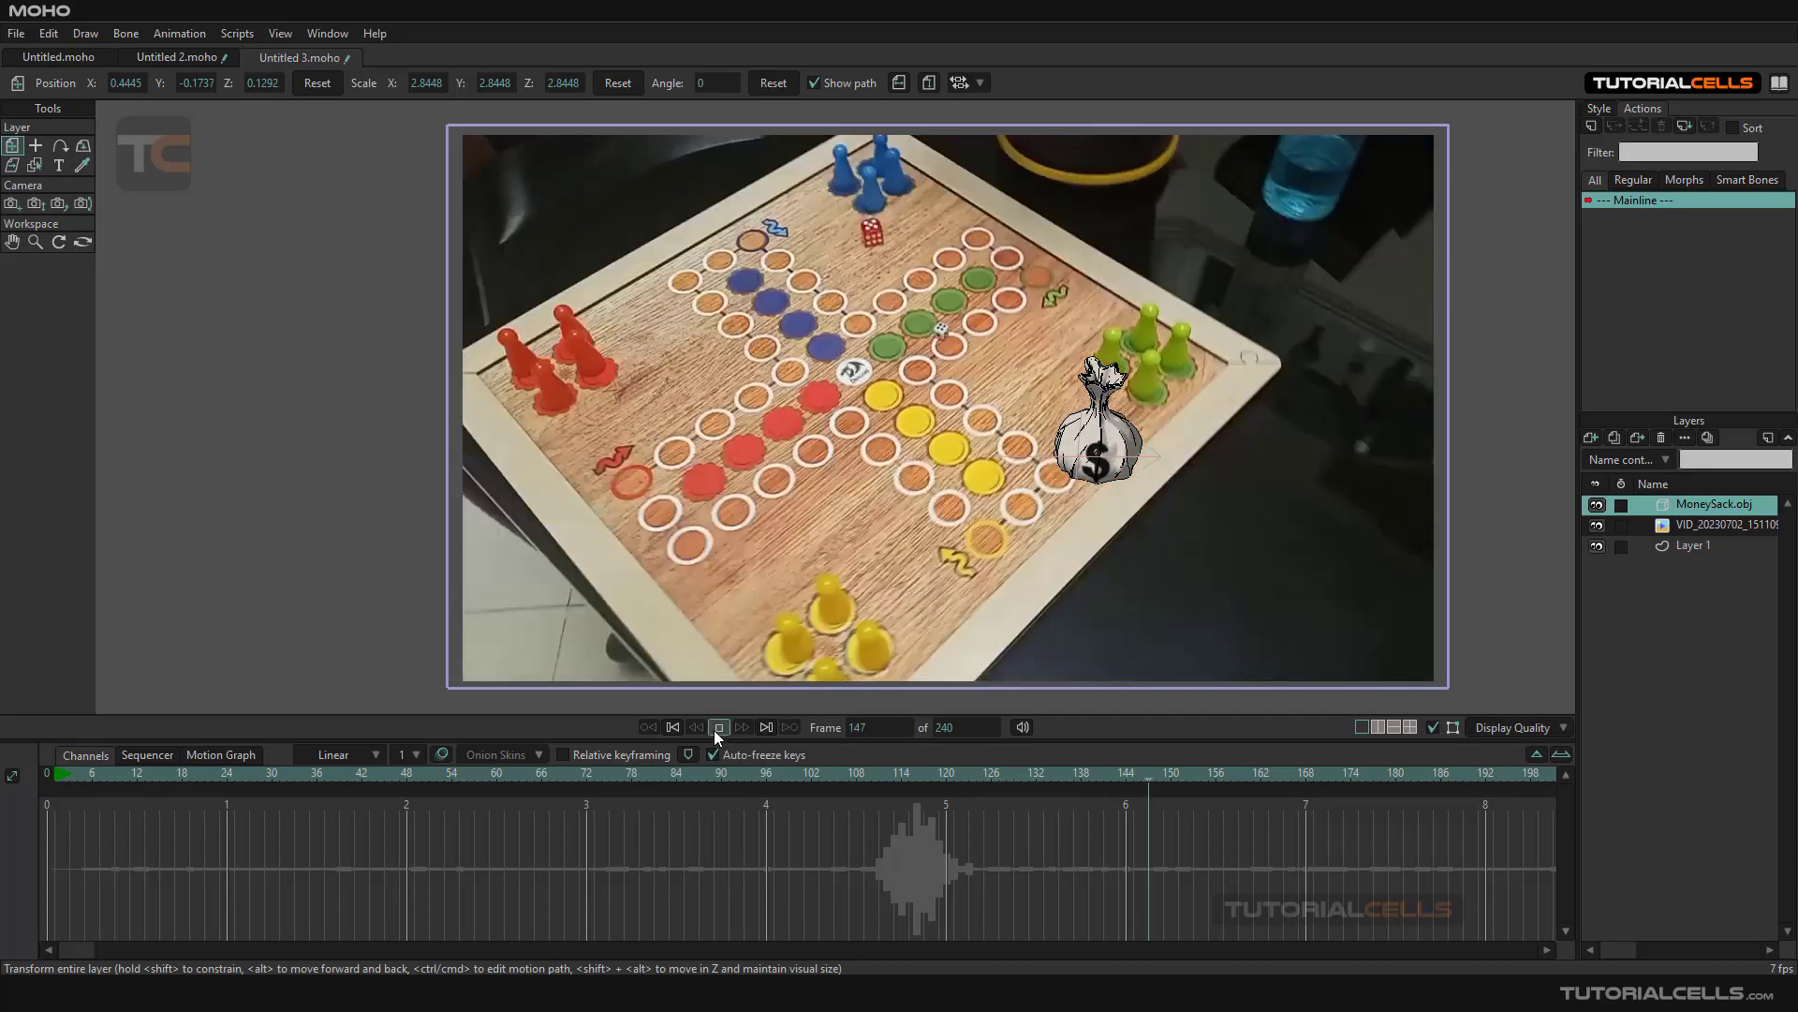
click(719, 728)
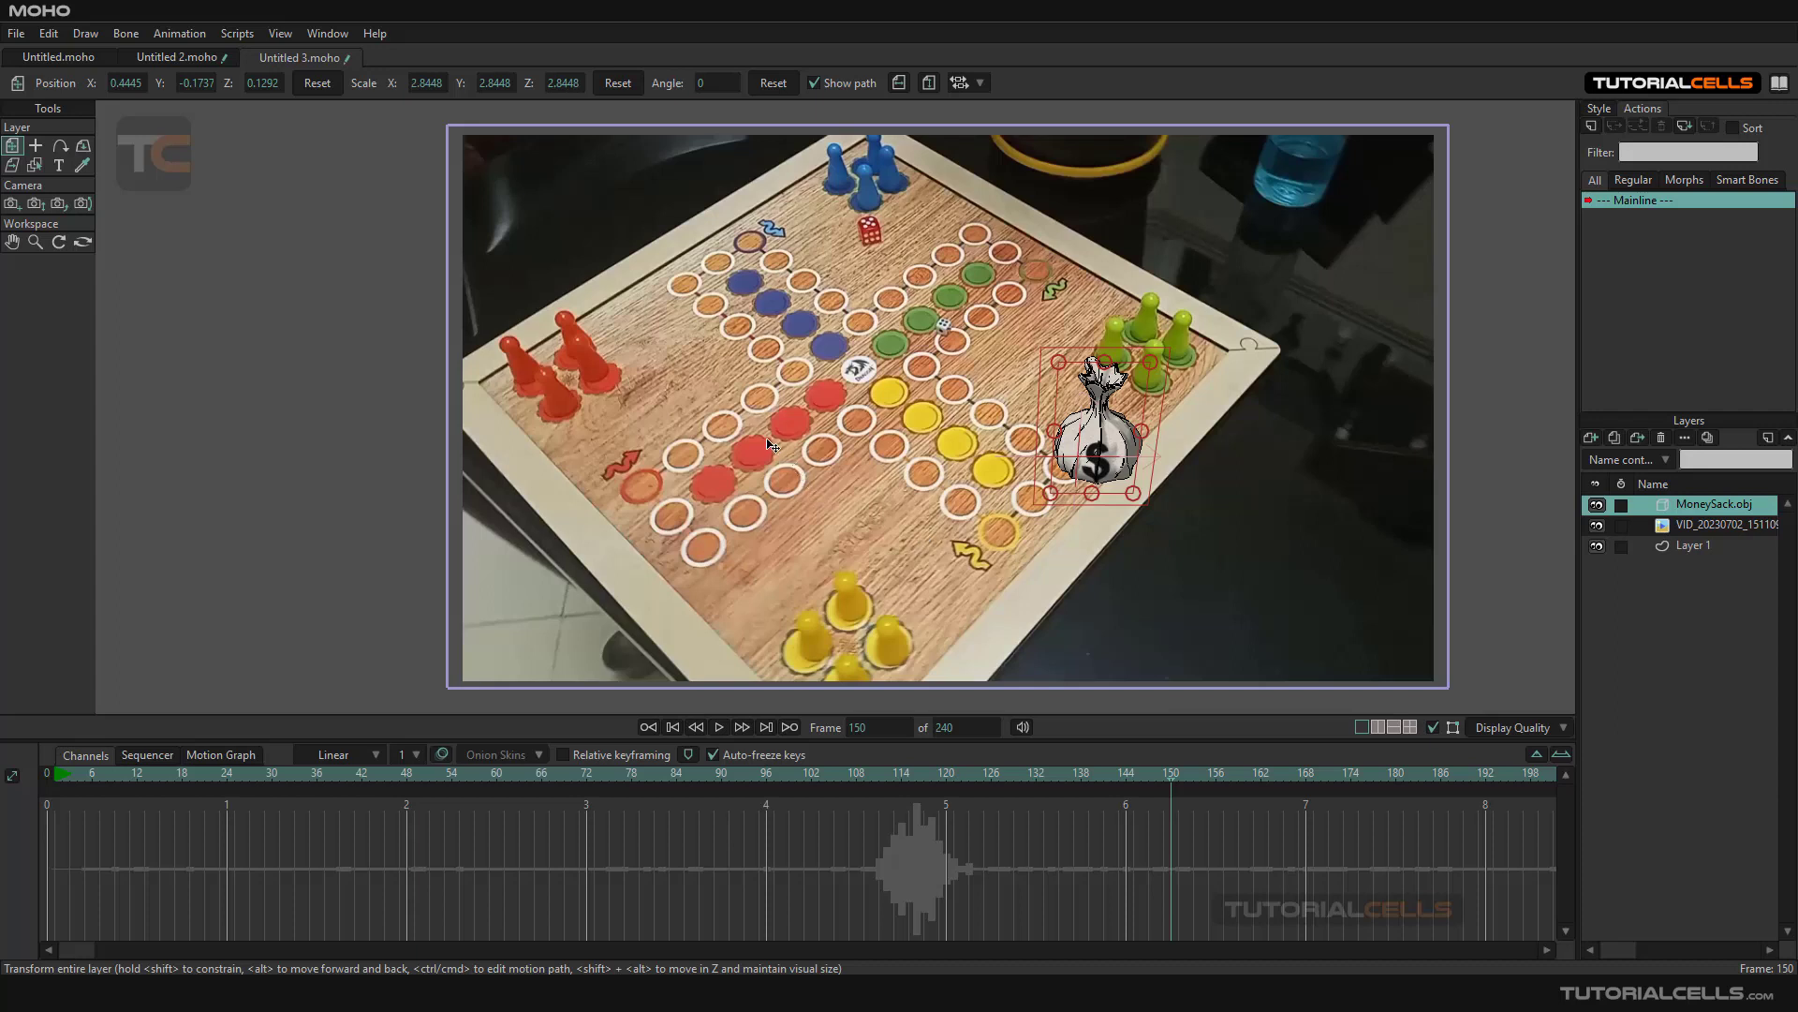
drag(1104, 476, 1085, 473)
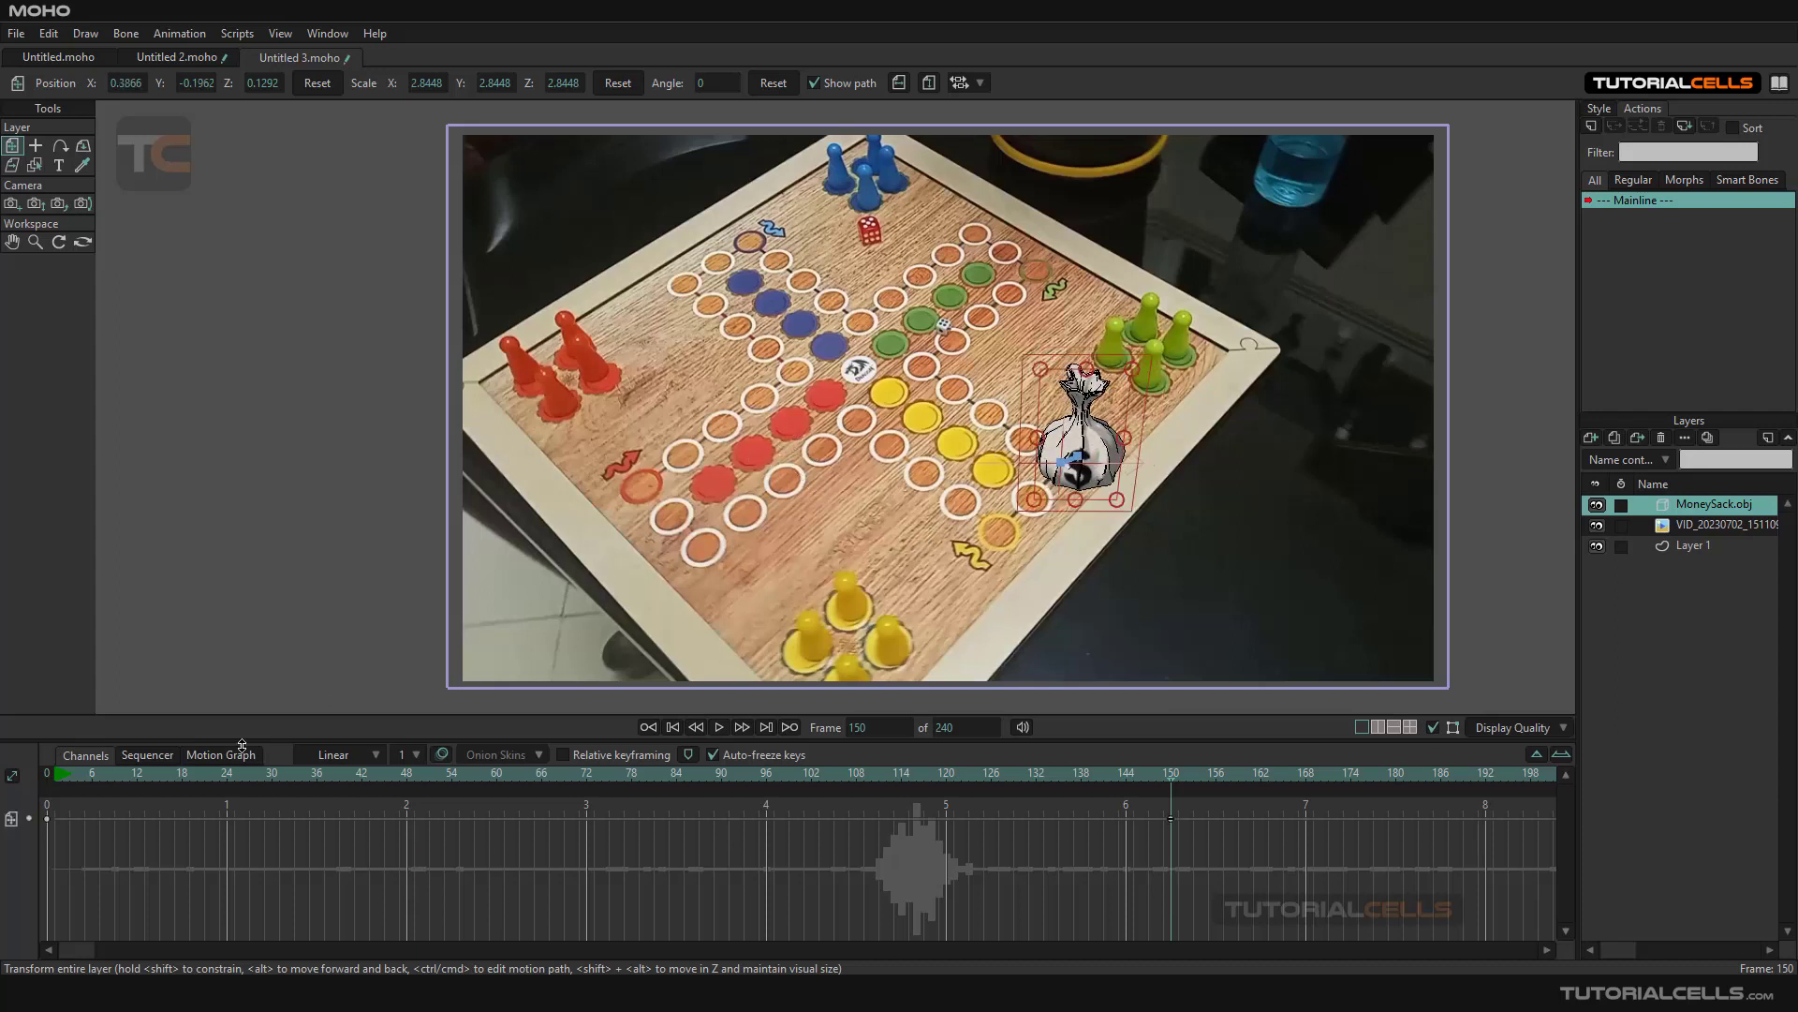
At frame 0, delete the sack's keyframes and place it on the blue spaces at scale 2.4918
click(673, 726)
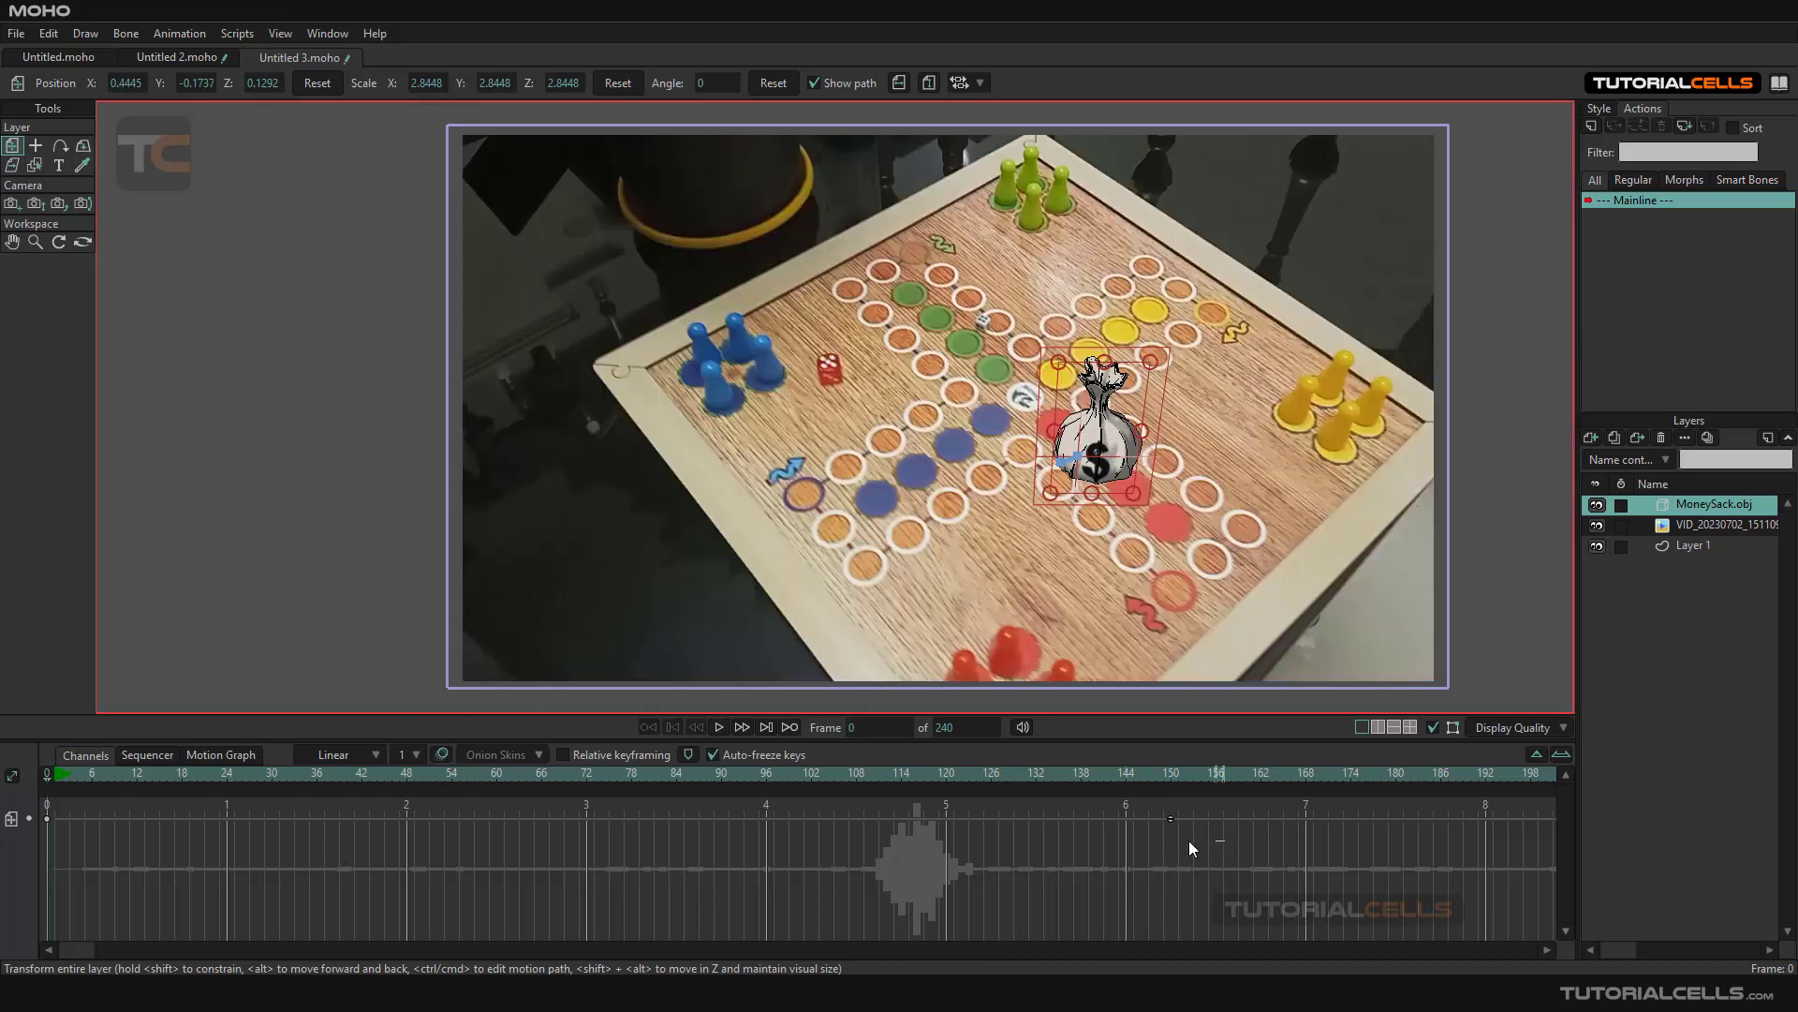
drag(1109, 843, 42, 839)
key(Delete)
mouse_move(1071, 487)
mouse_down()
mouse_move(1068, 470)
mouse_move(914, 463)
mouse_move(1082, 457)
mouse_up()
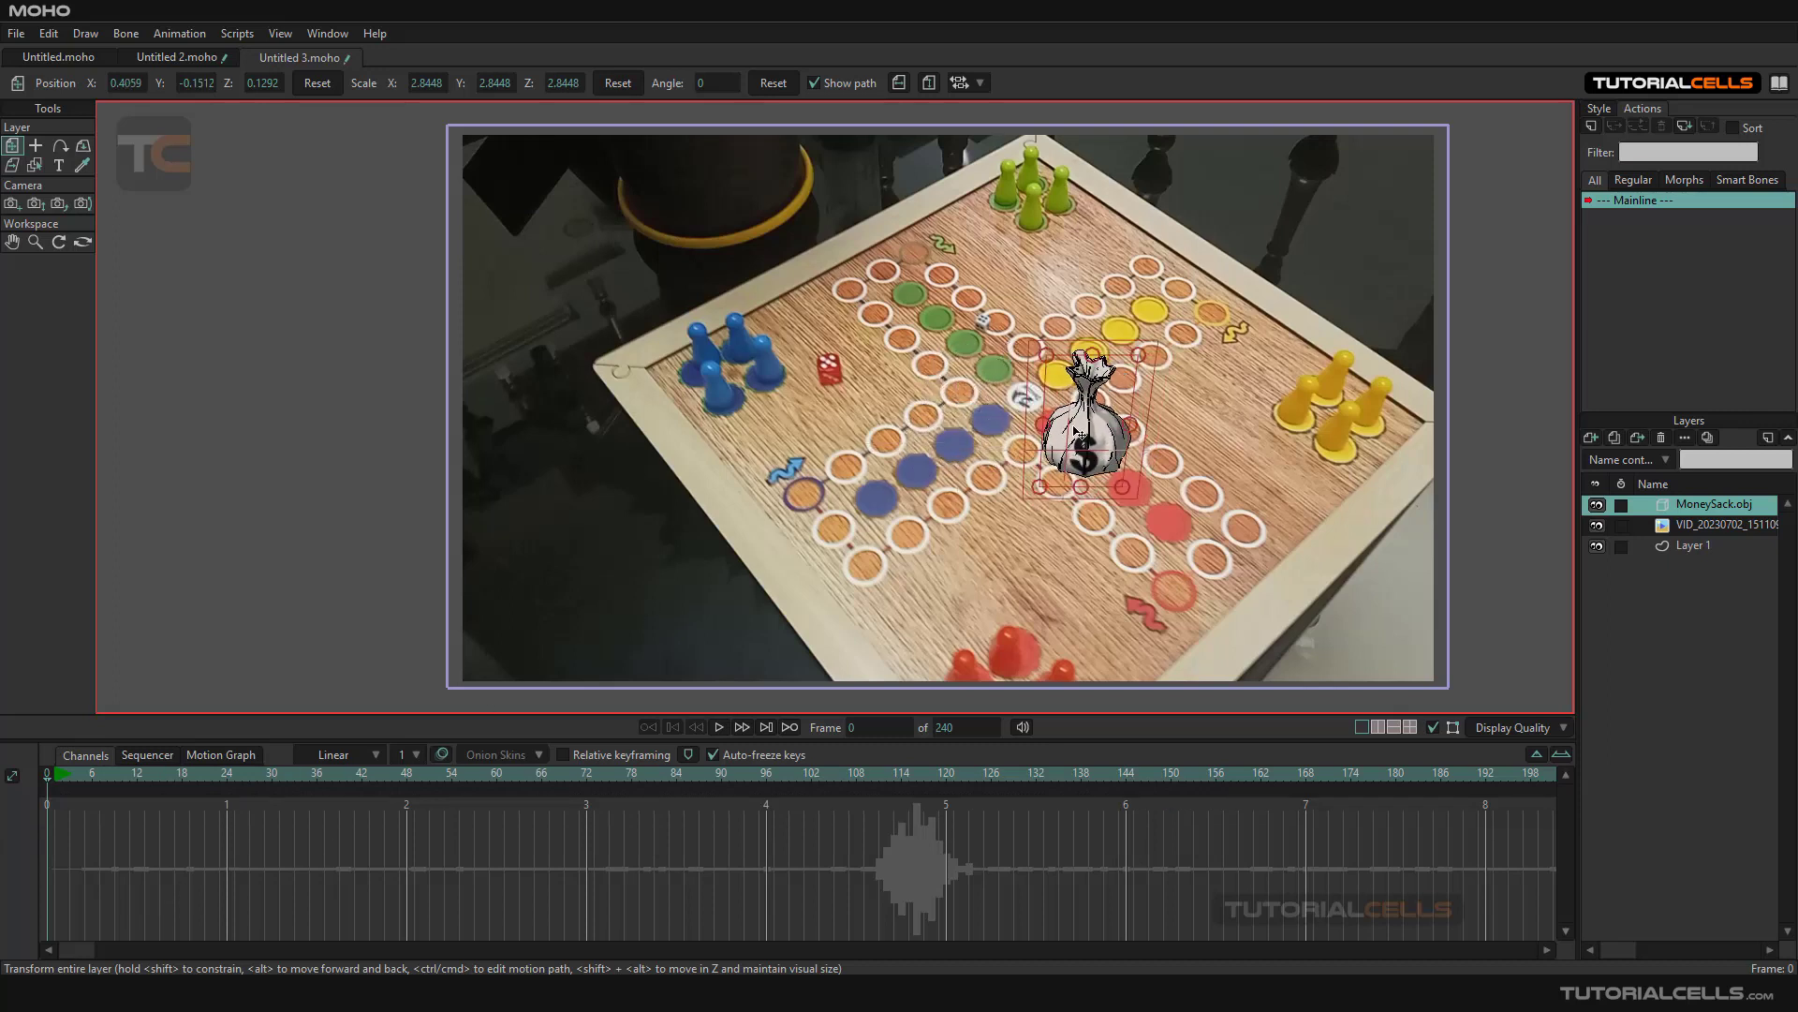
drag(1154, 354, 932, 439)
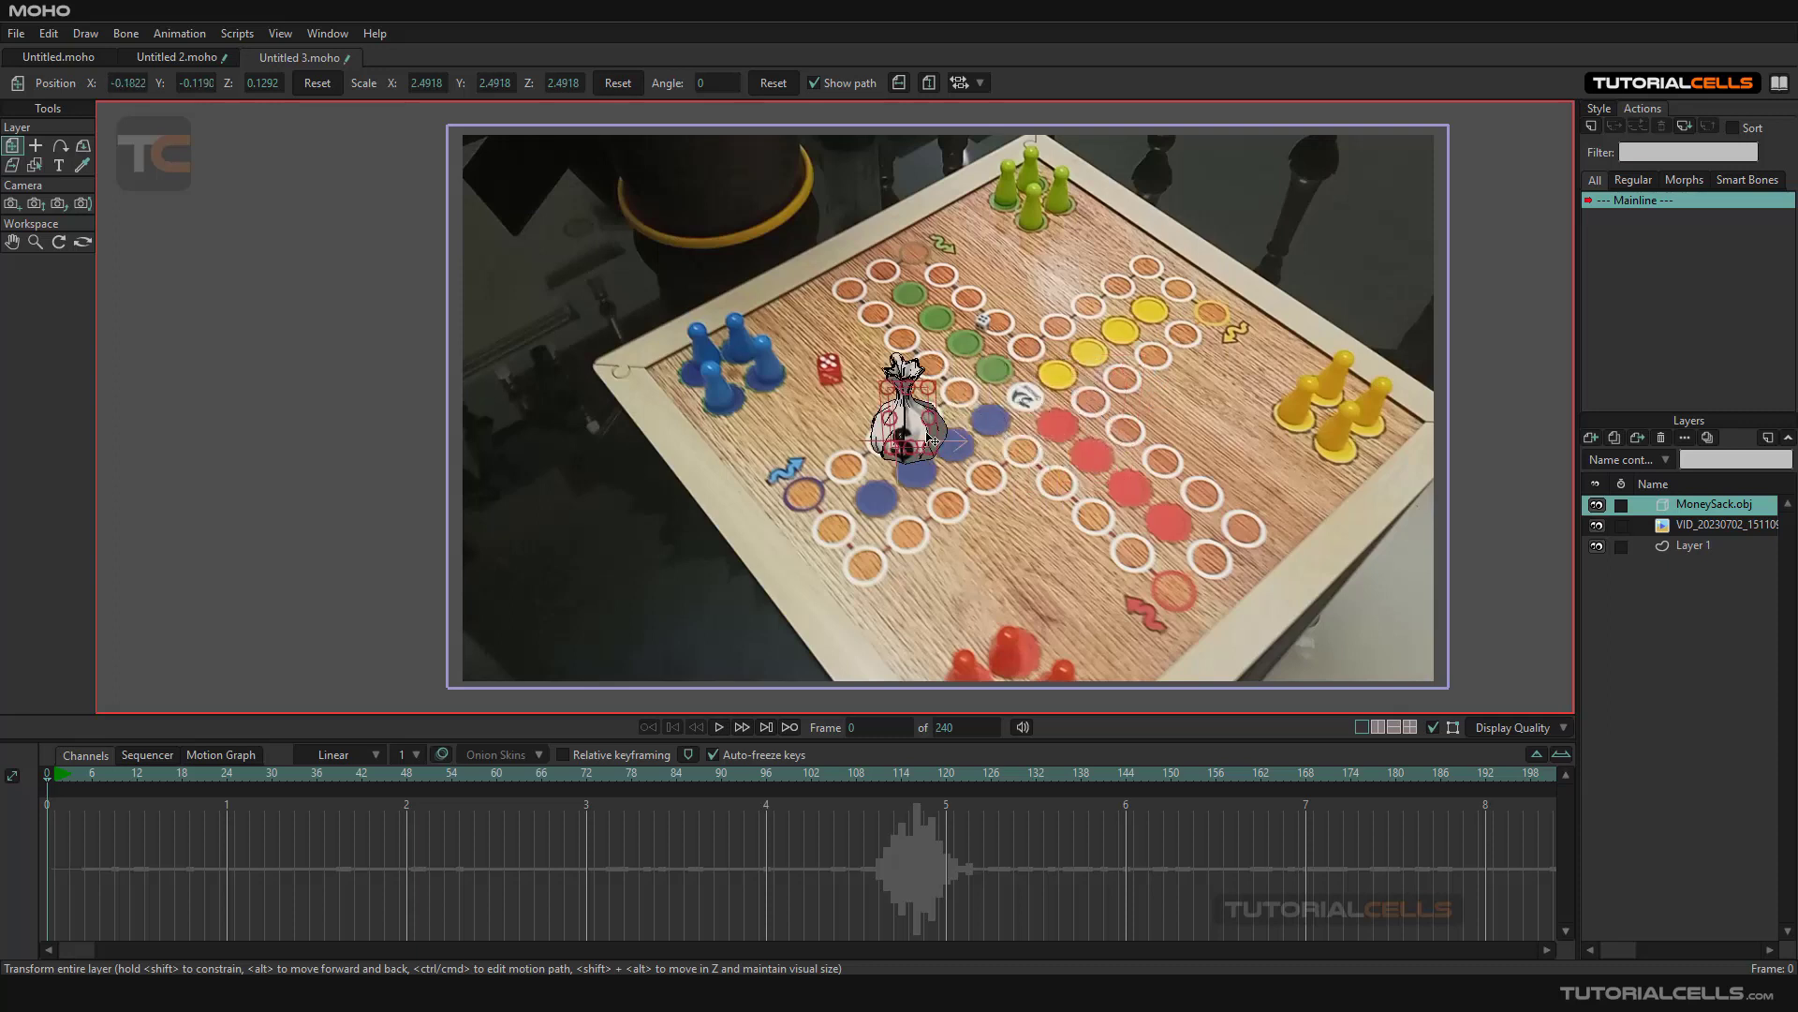
double_click(1660, 525)
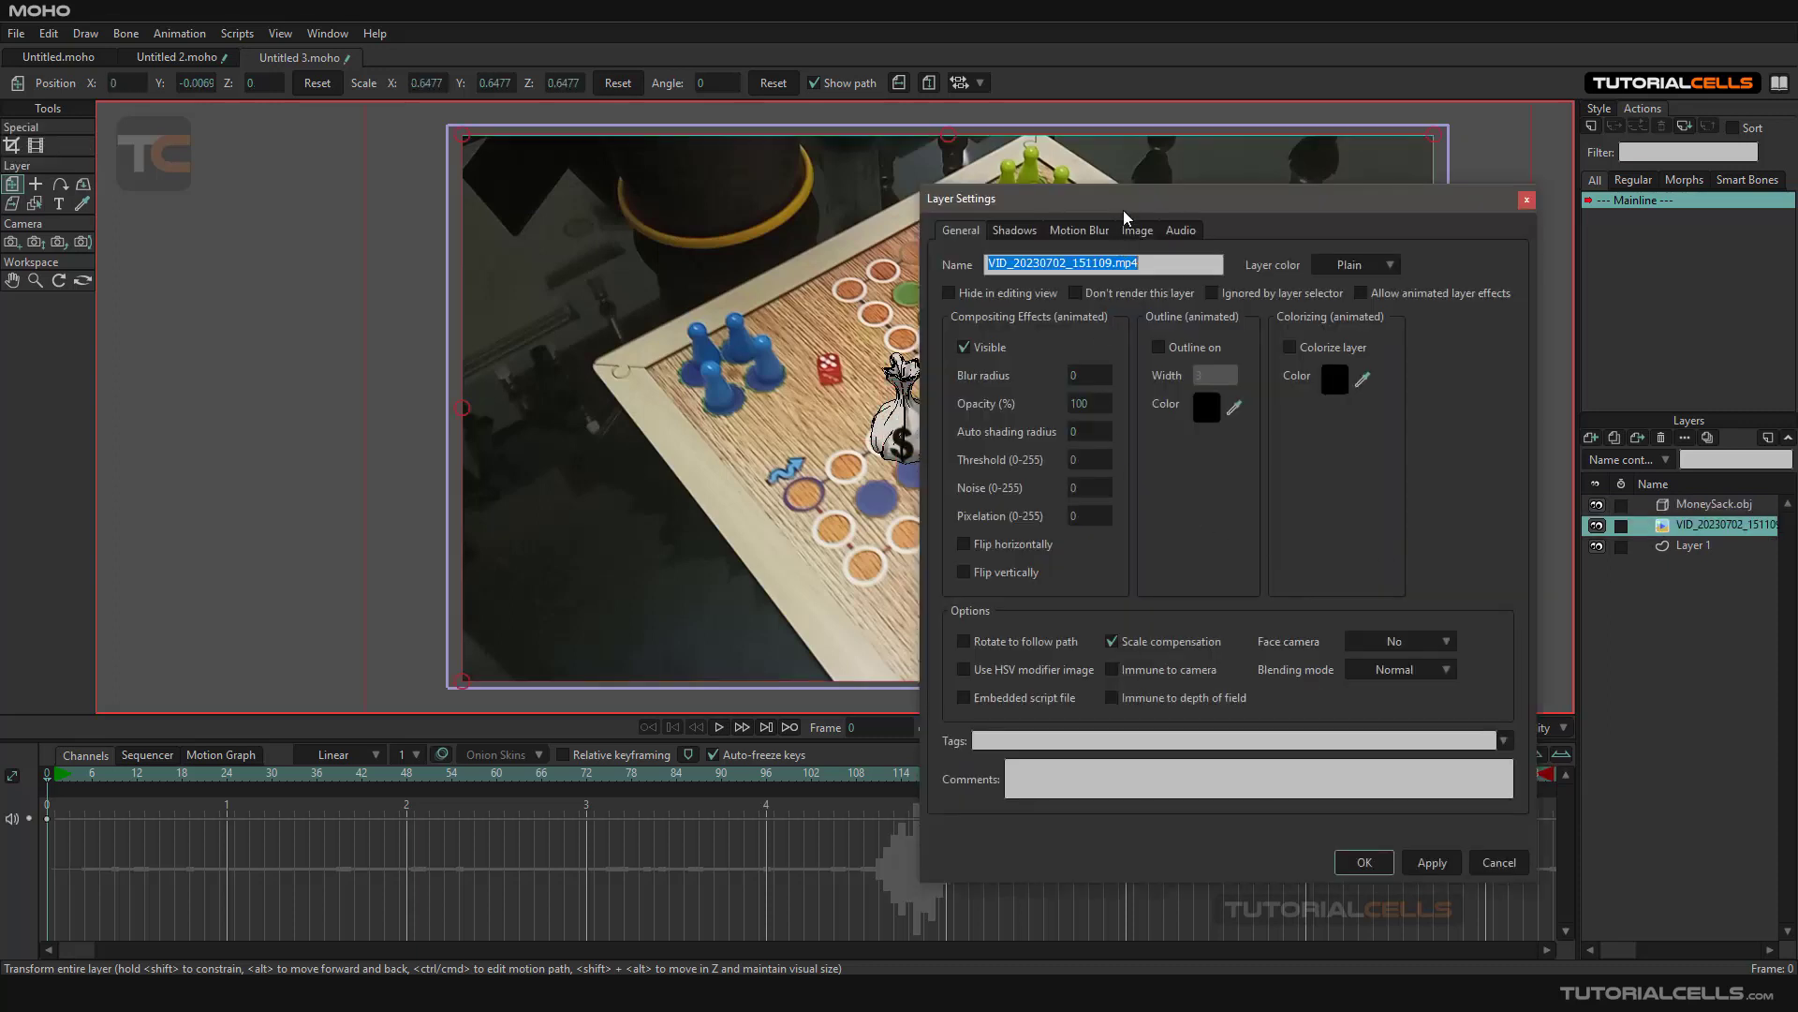
drag(1125, 214, 1017, 211)
click(1023, 232)
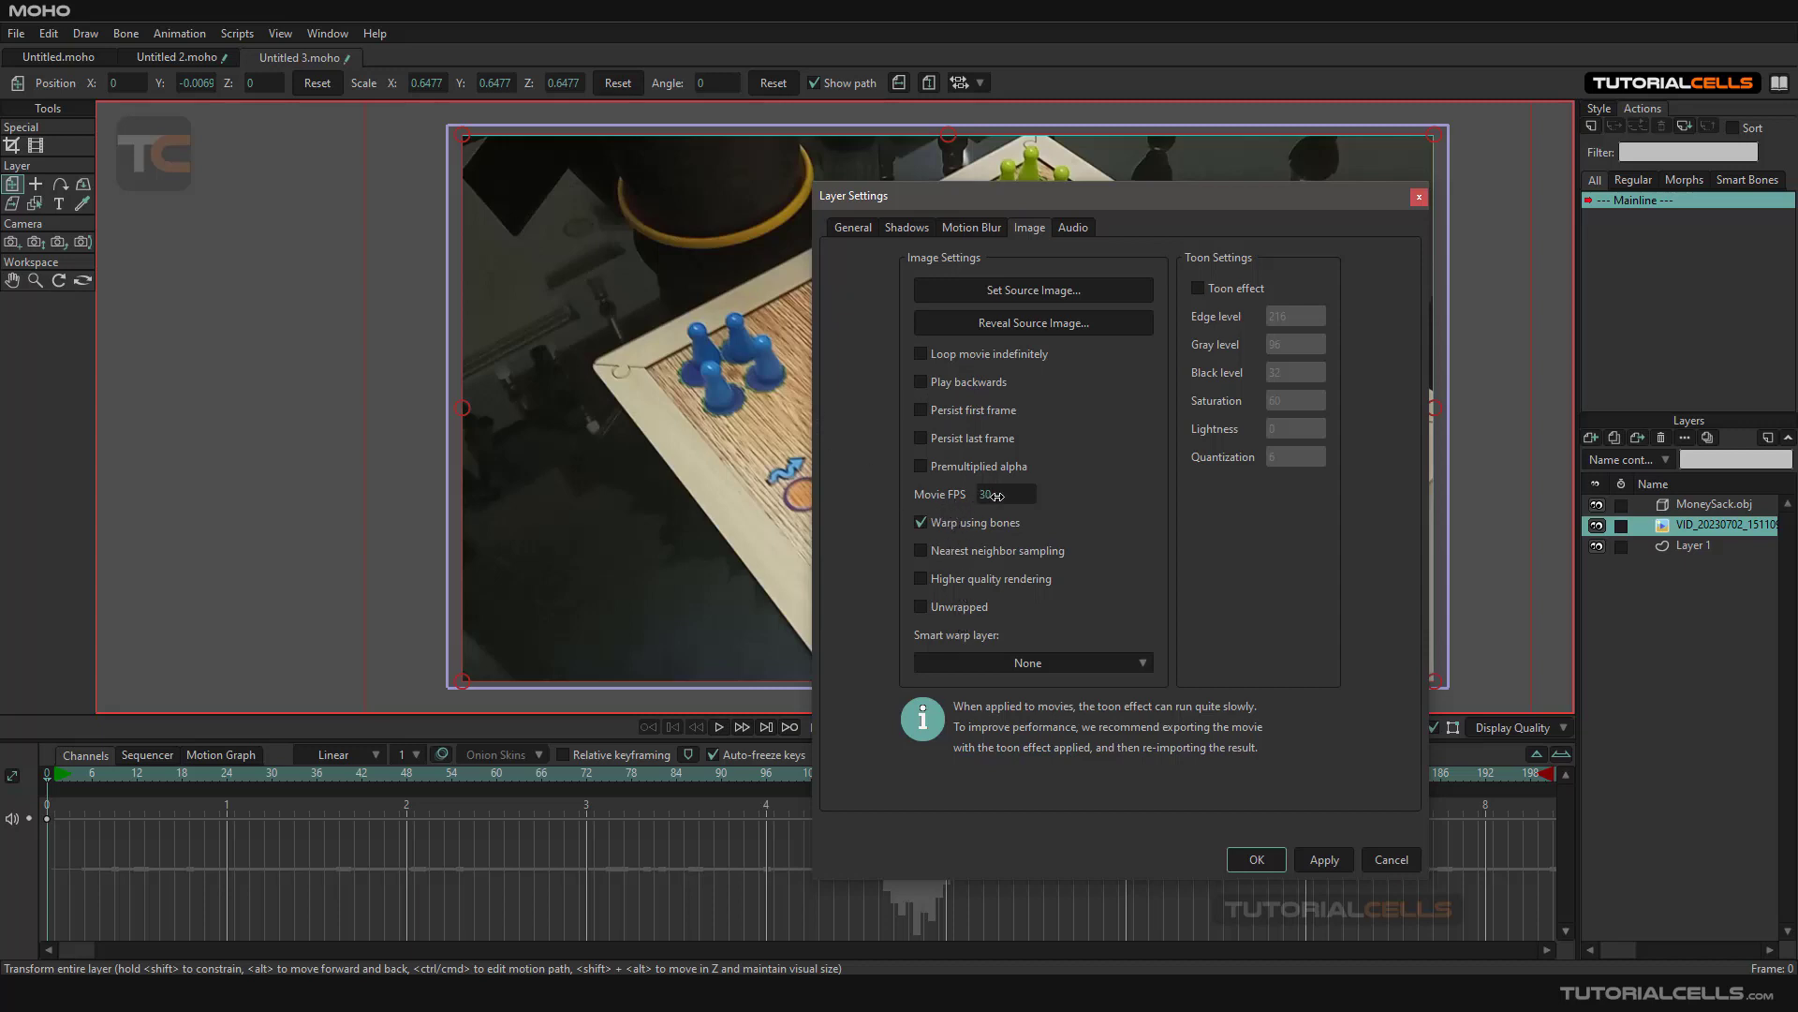
click(1249, 858)
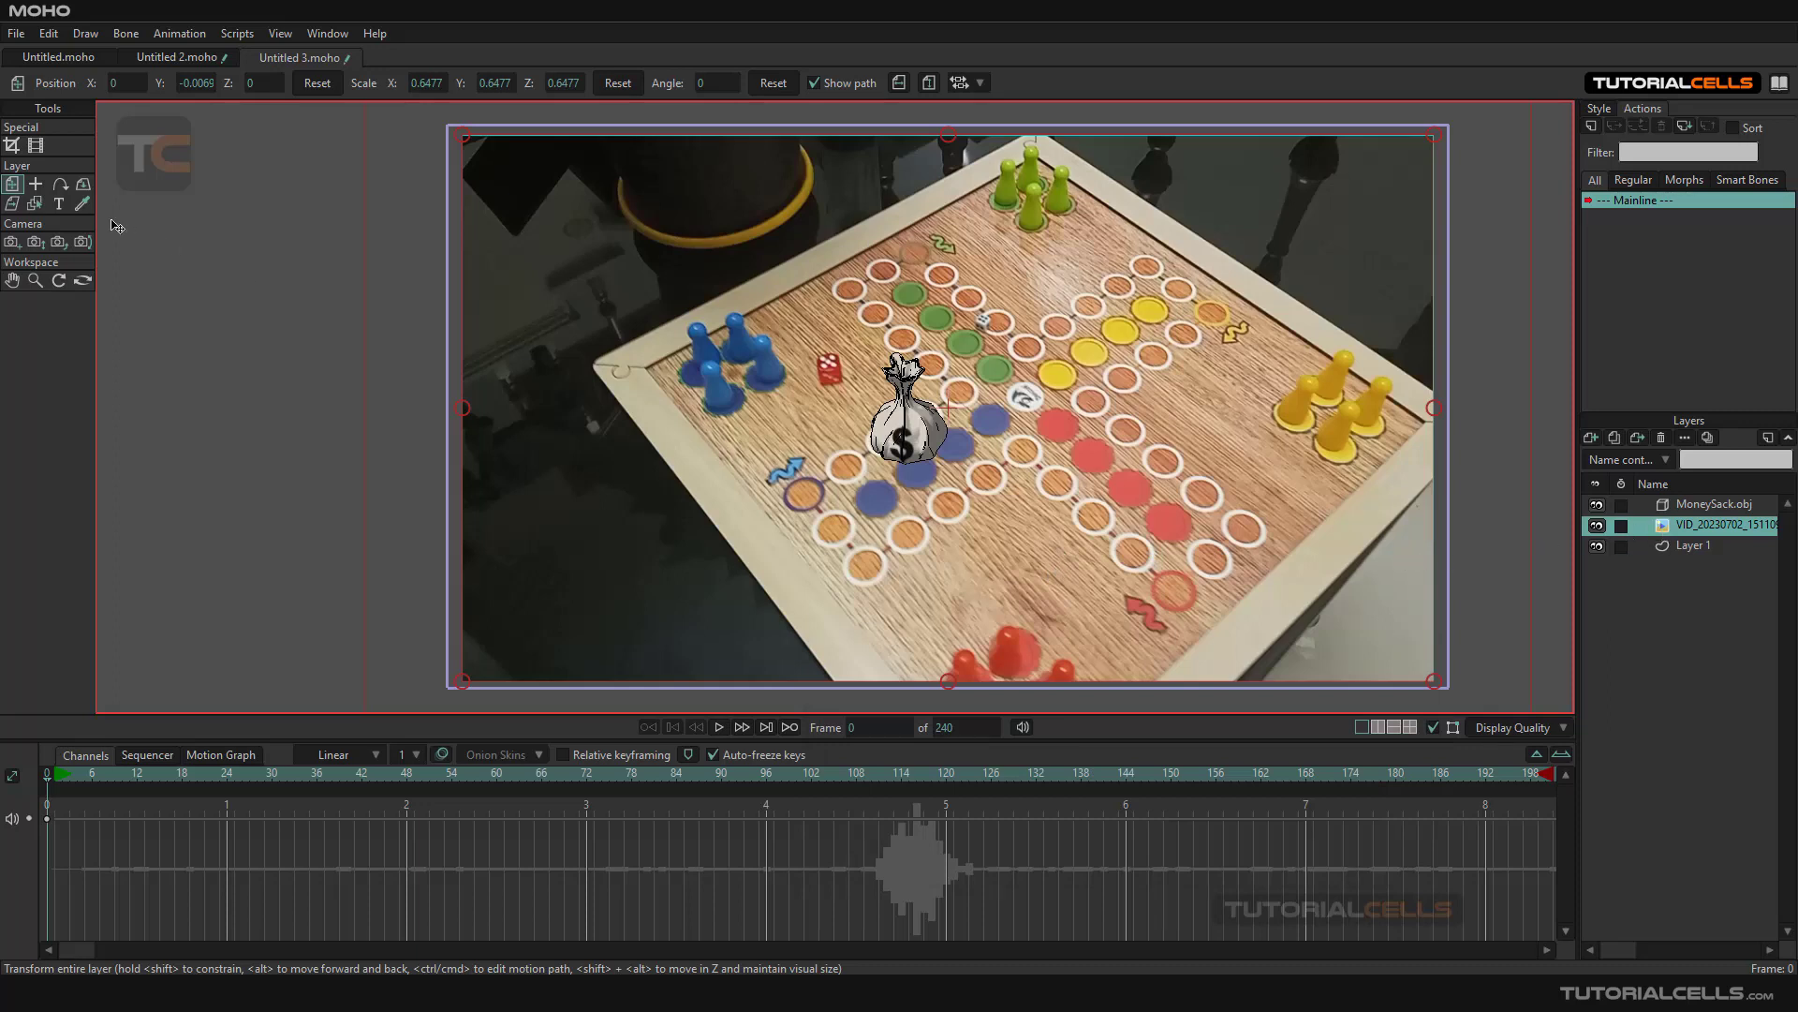
click(12, 145)
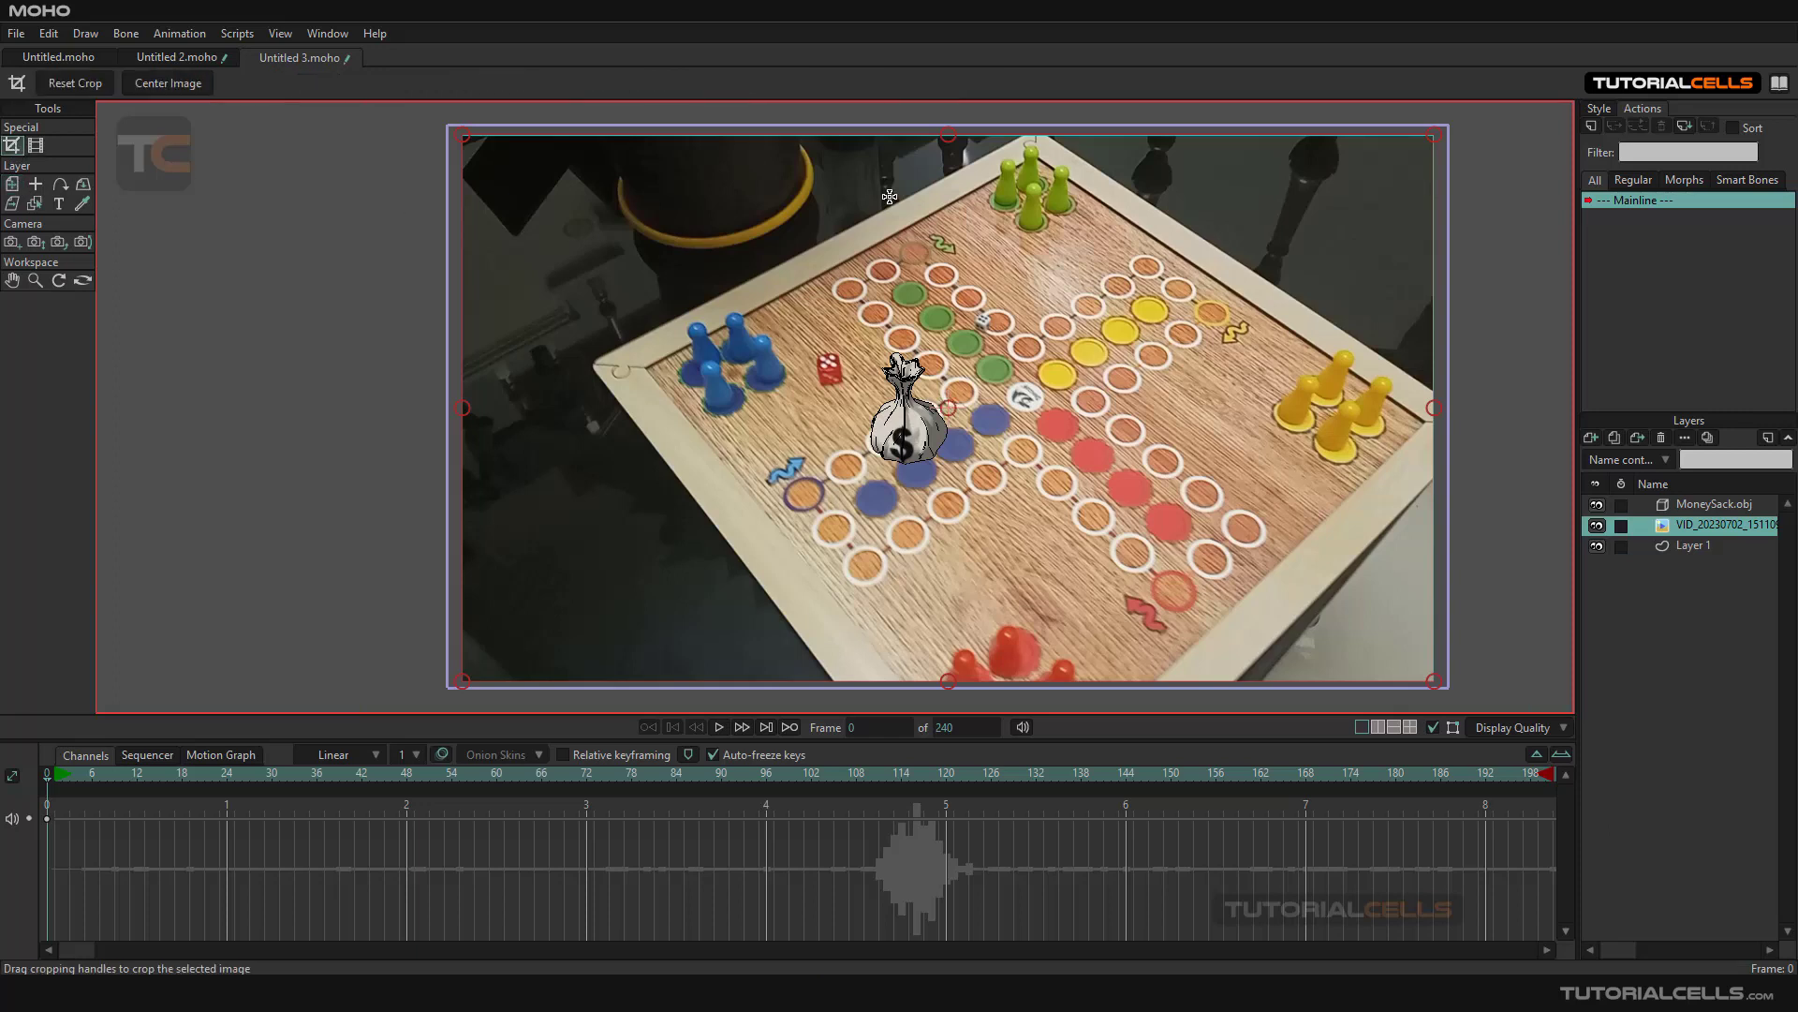
mouse_move(952, 138)
mouse_down()
mouse_move(953, 248)
mouse_move(951, 142)
mouse_up()
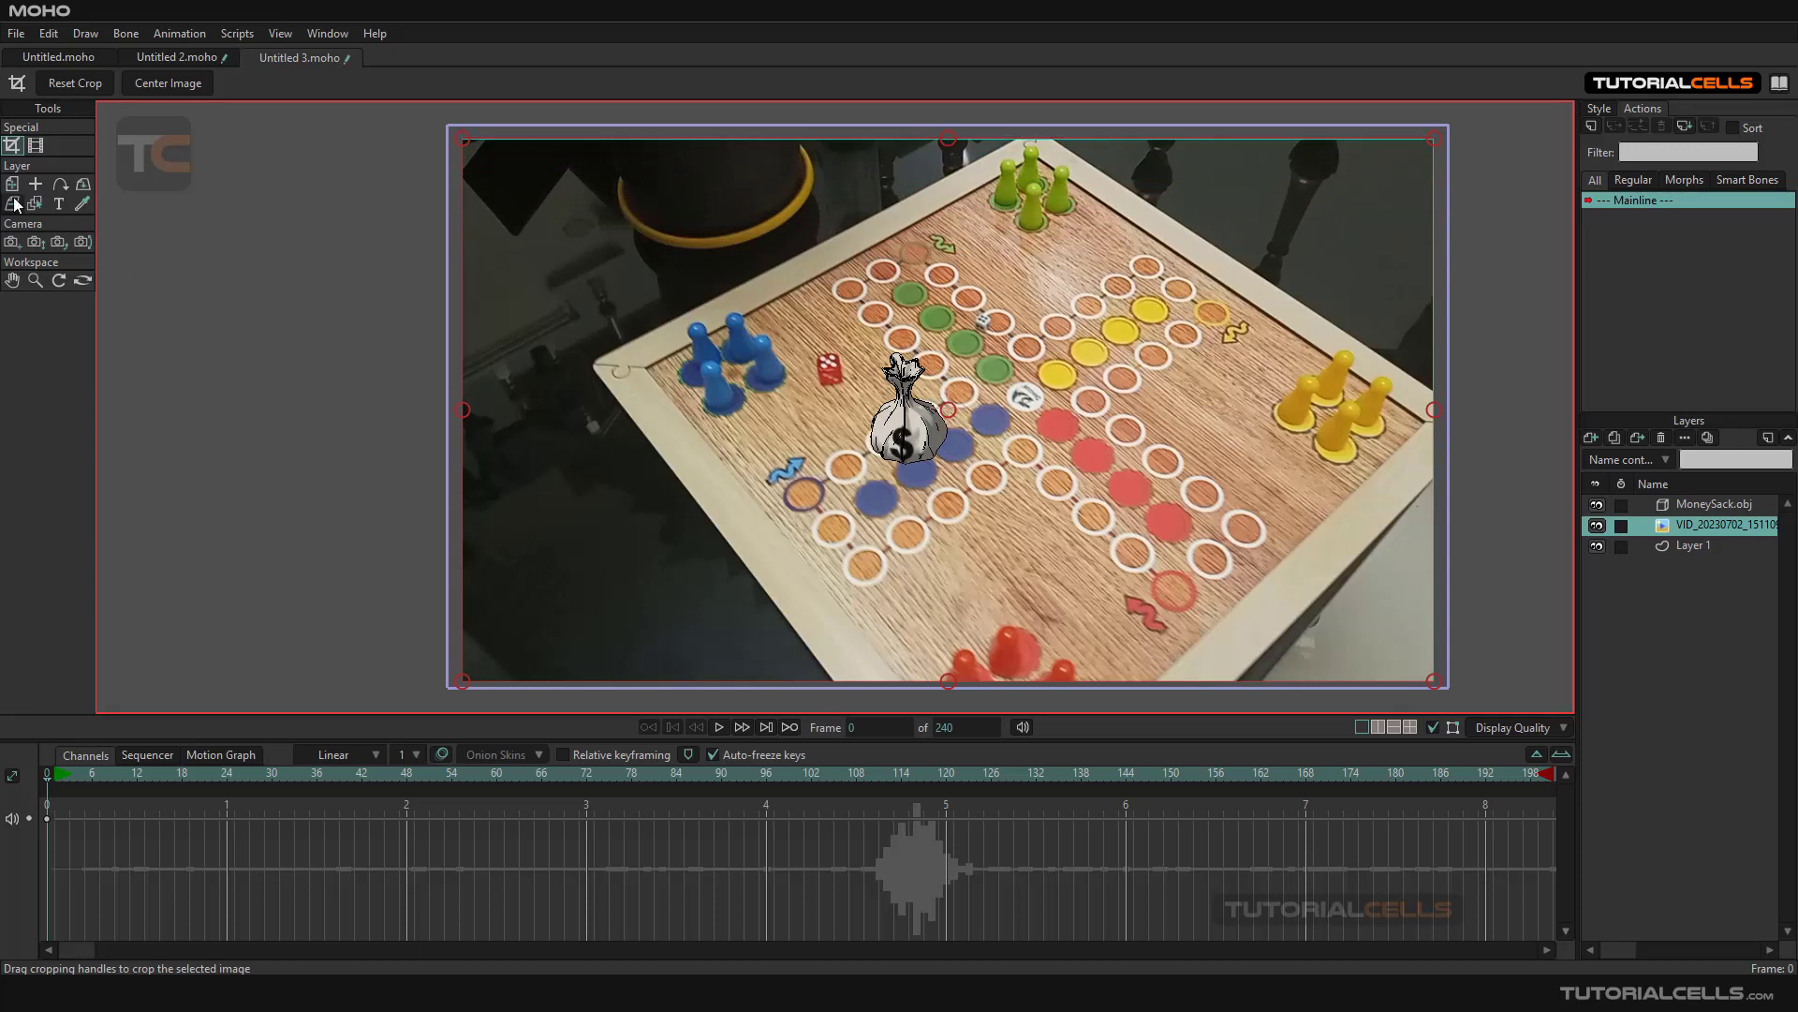
Place TrackPoint 1 on the red circle with Video Tracking and play to record keys to frame 66
click(35, 147)
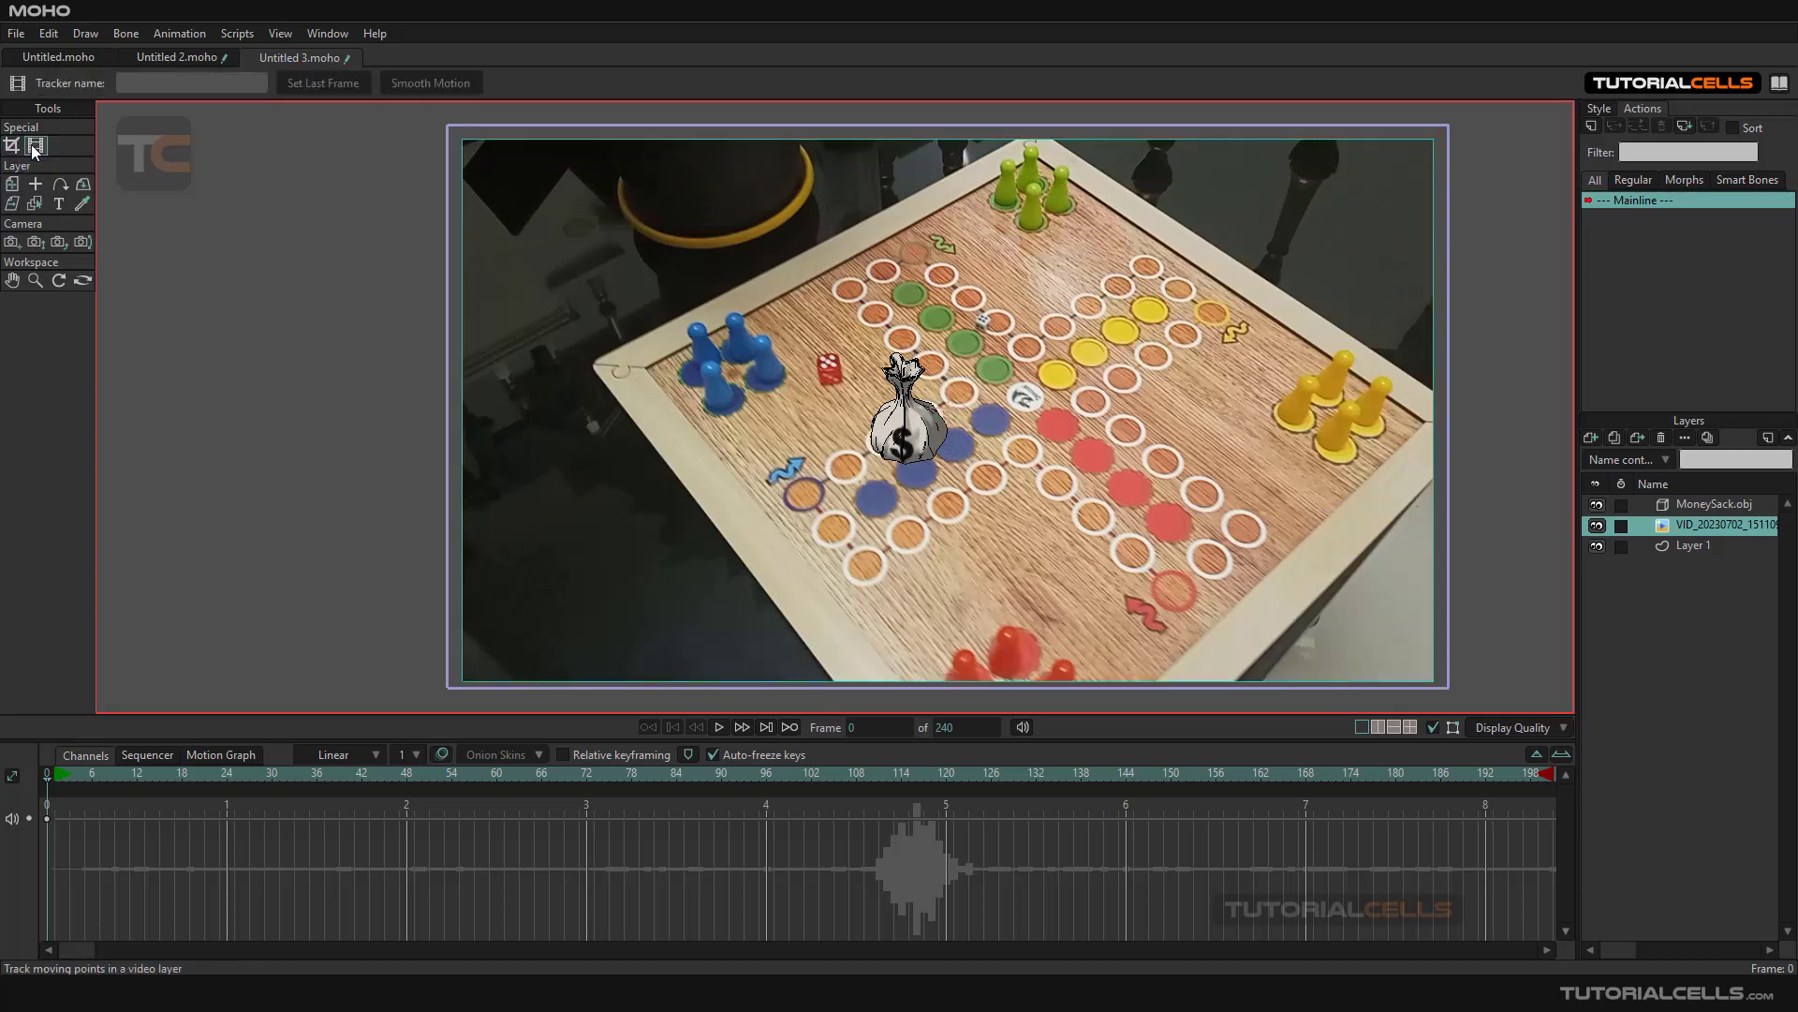
click(1094, 458)
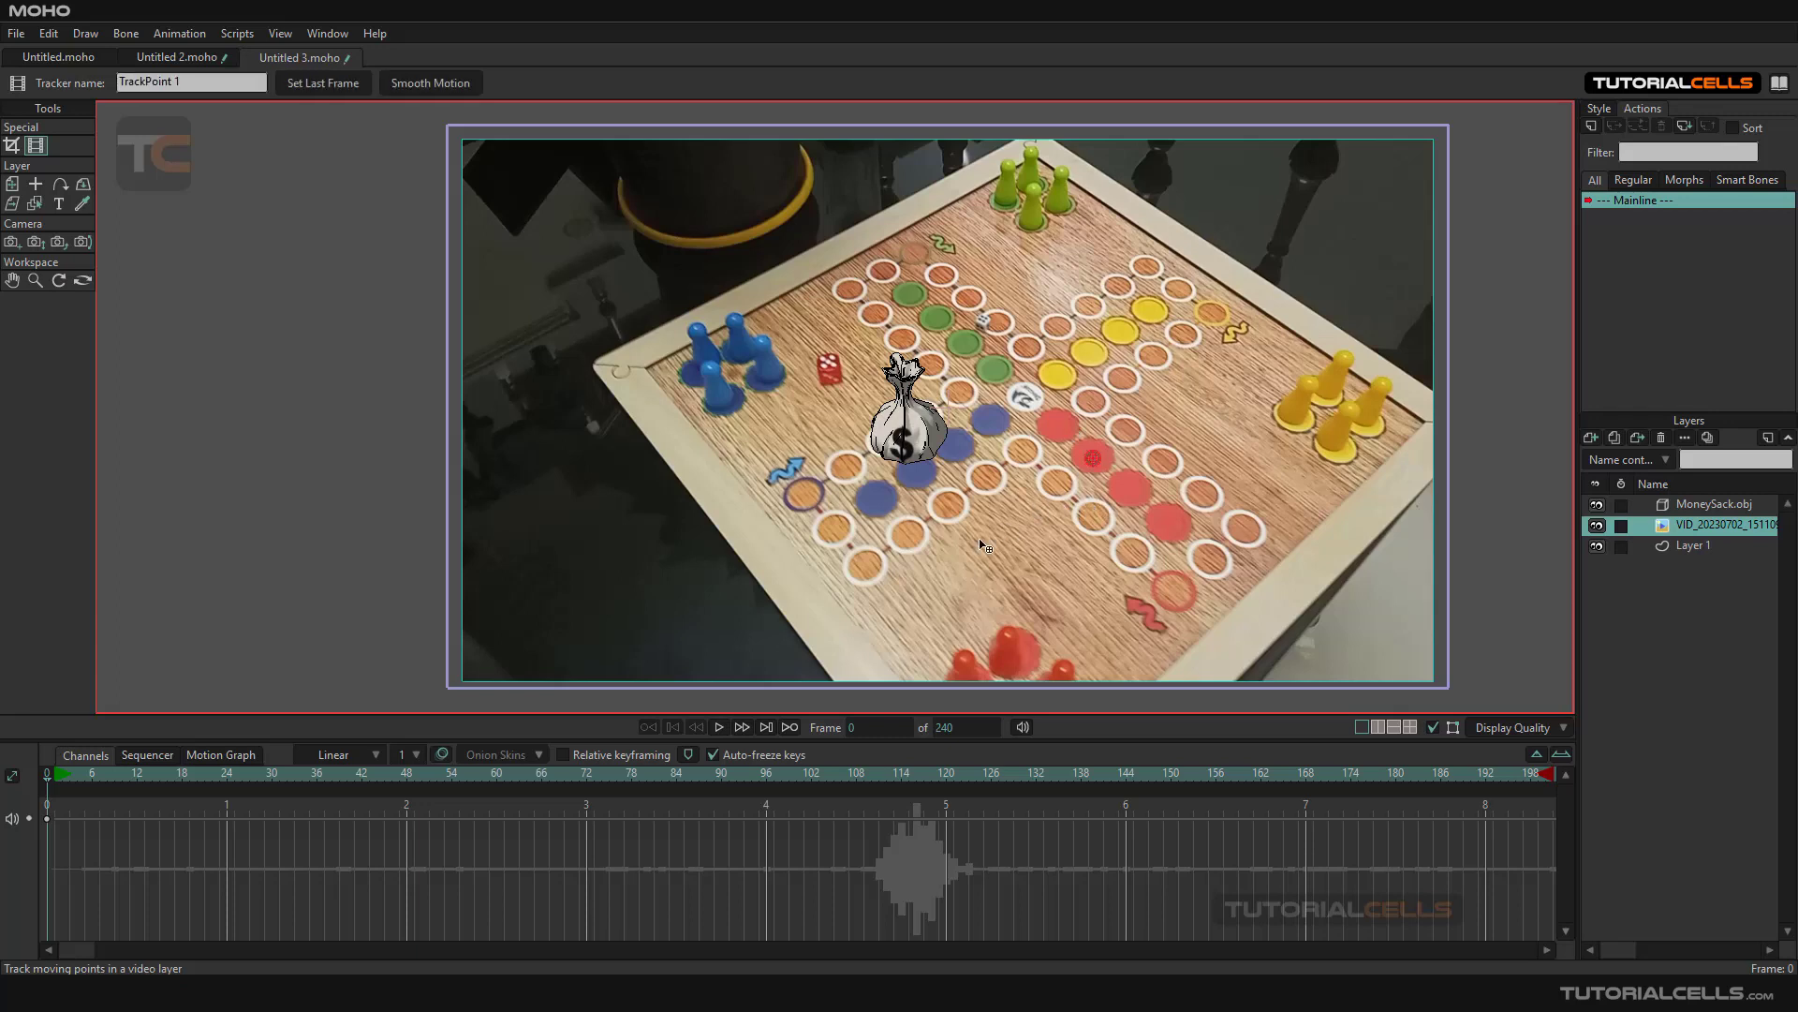
click(719, 727)
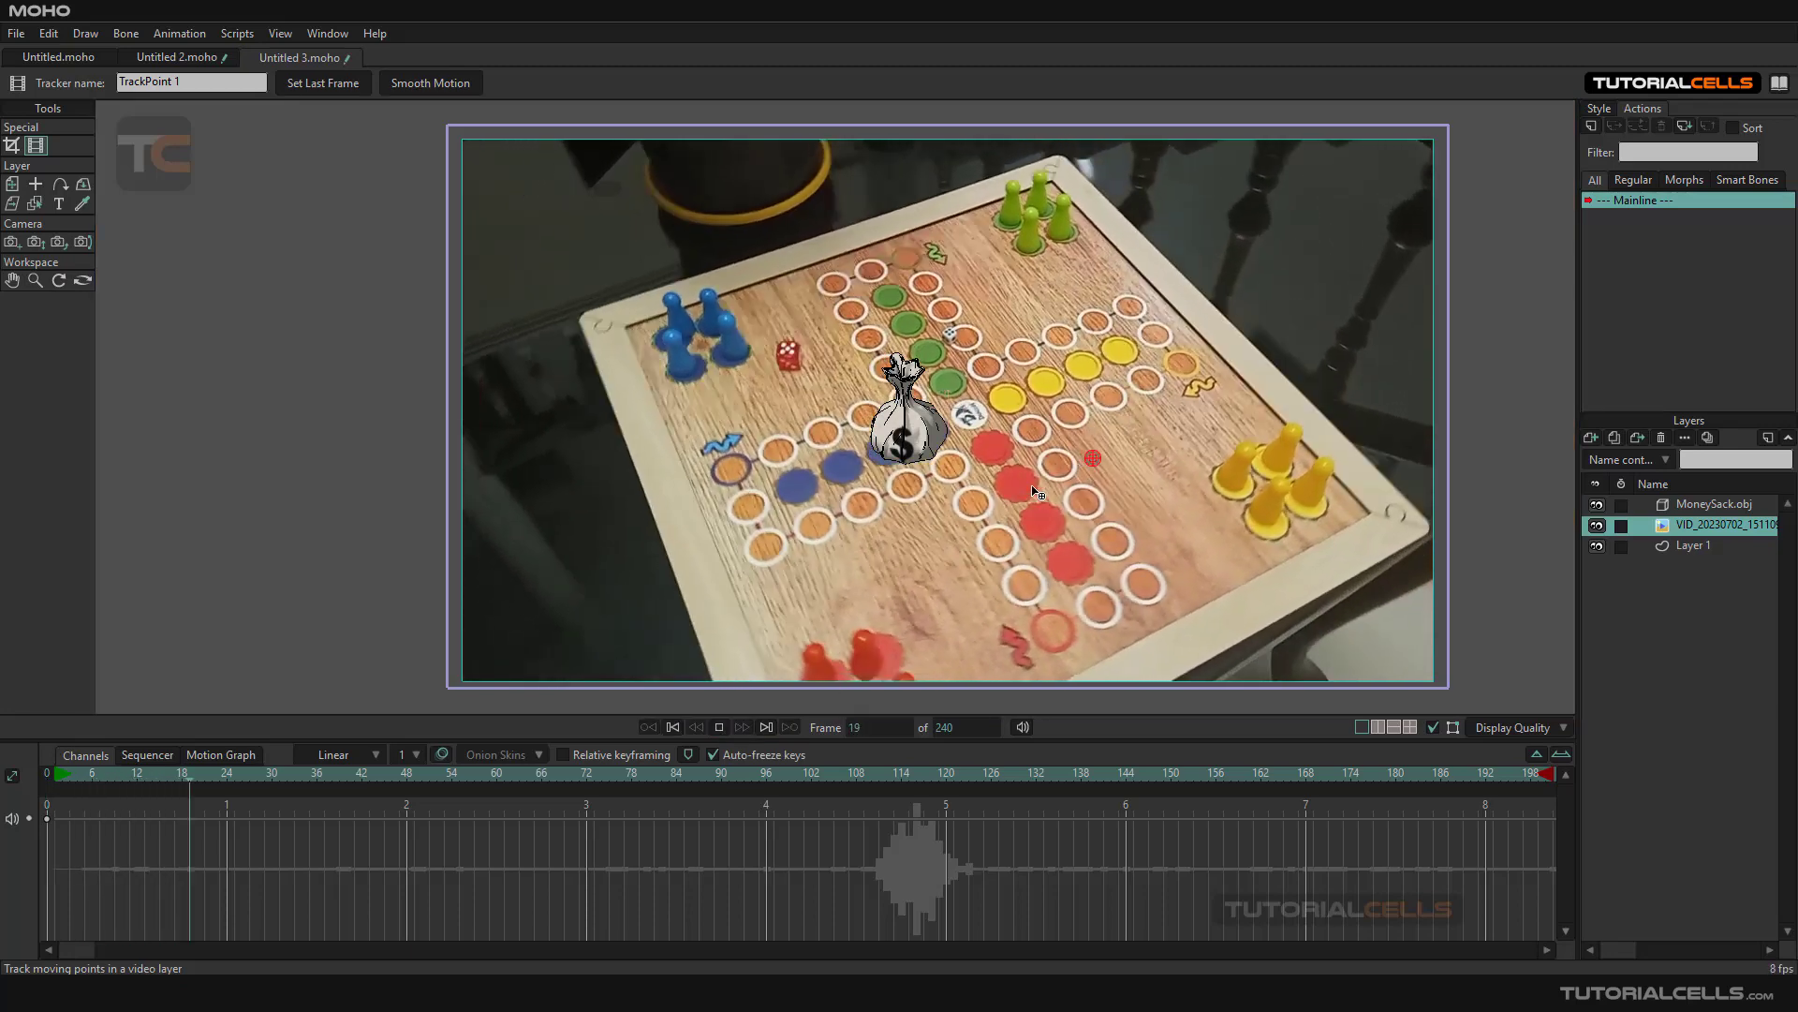
click(719, 727)
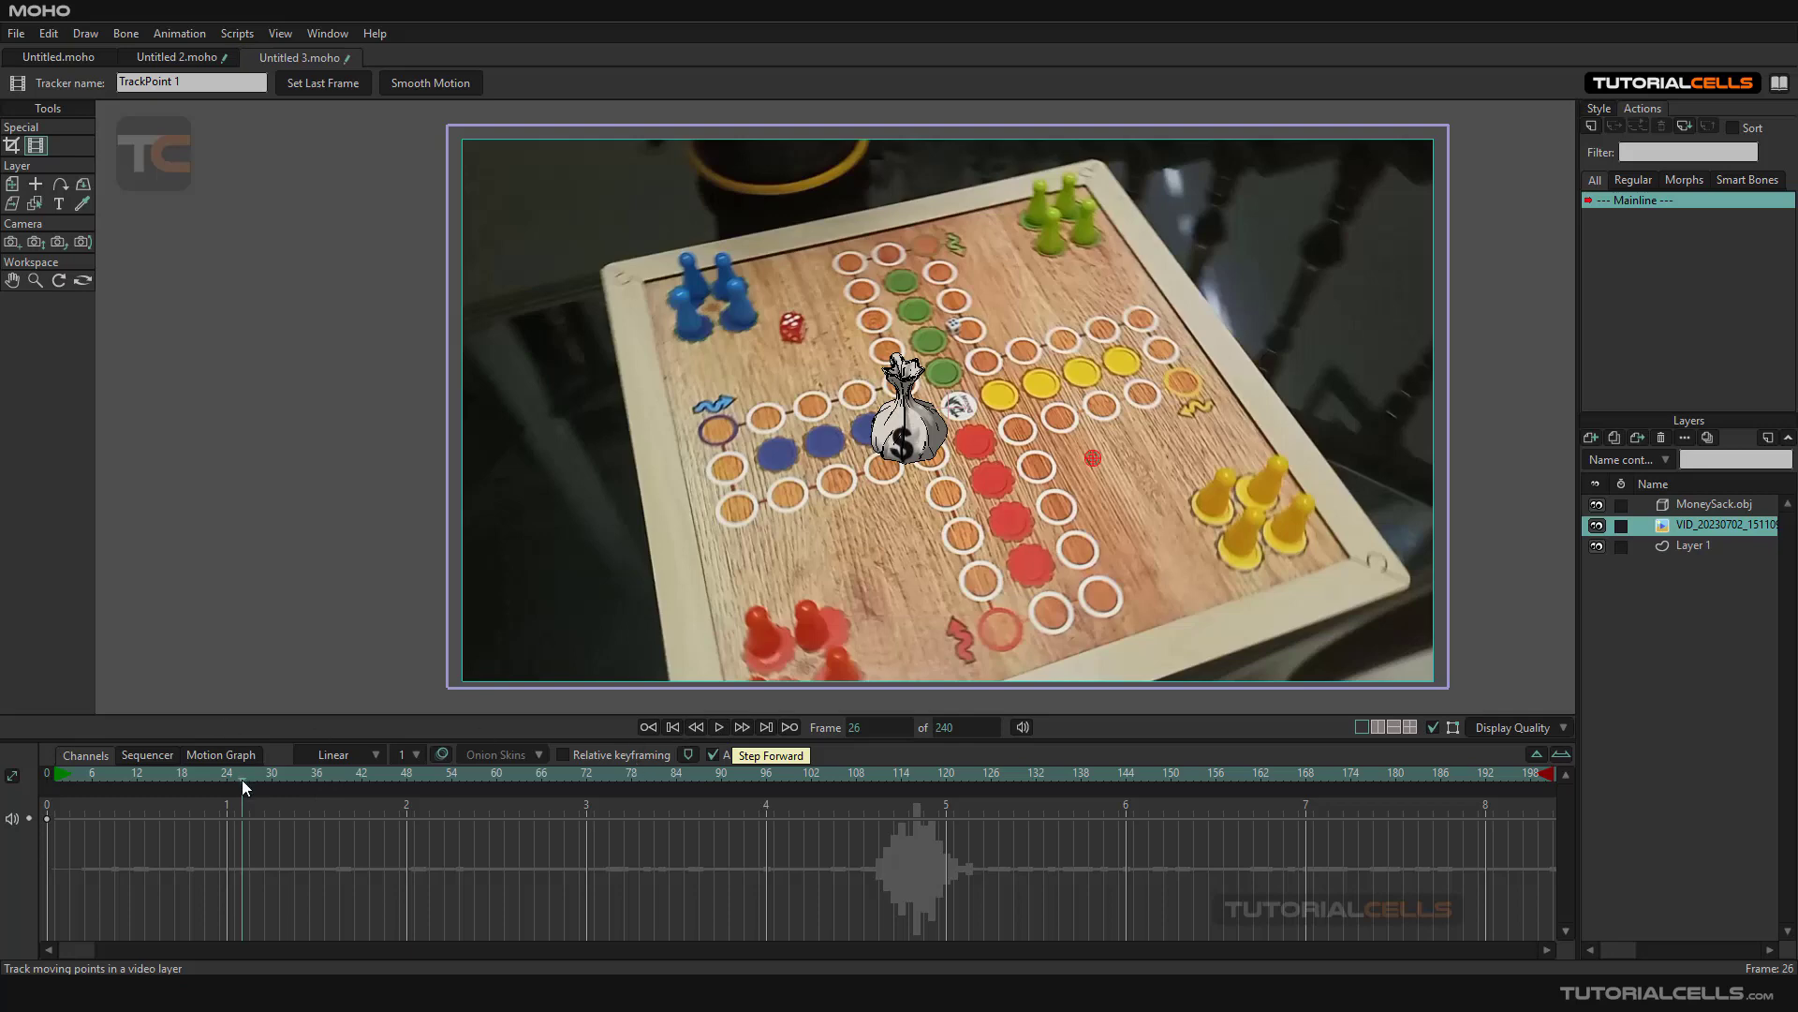
drag(241, 779, 57, 785)
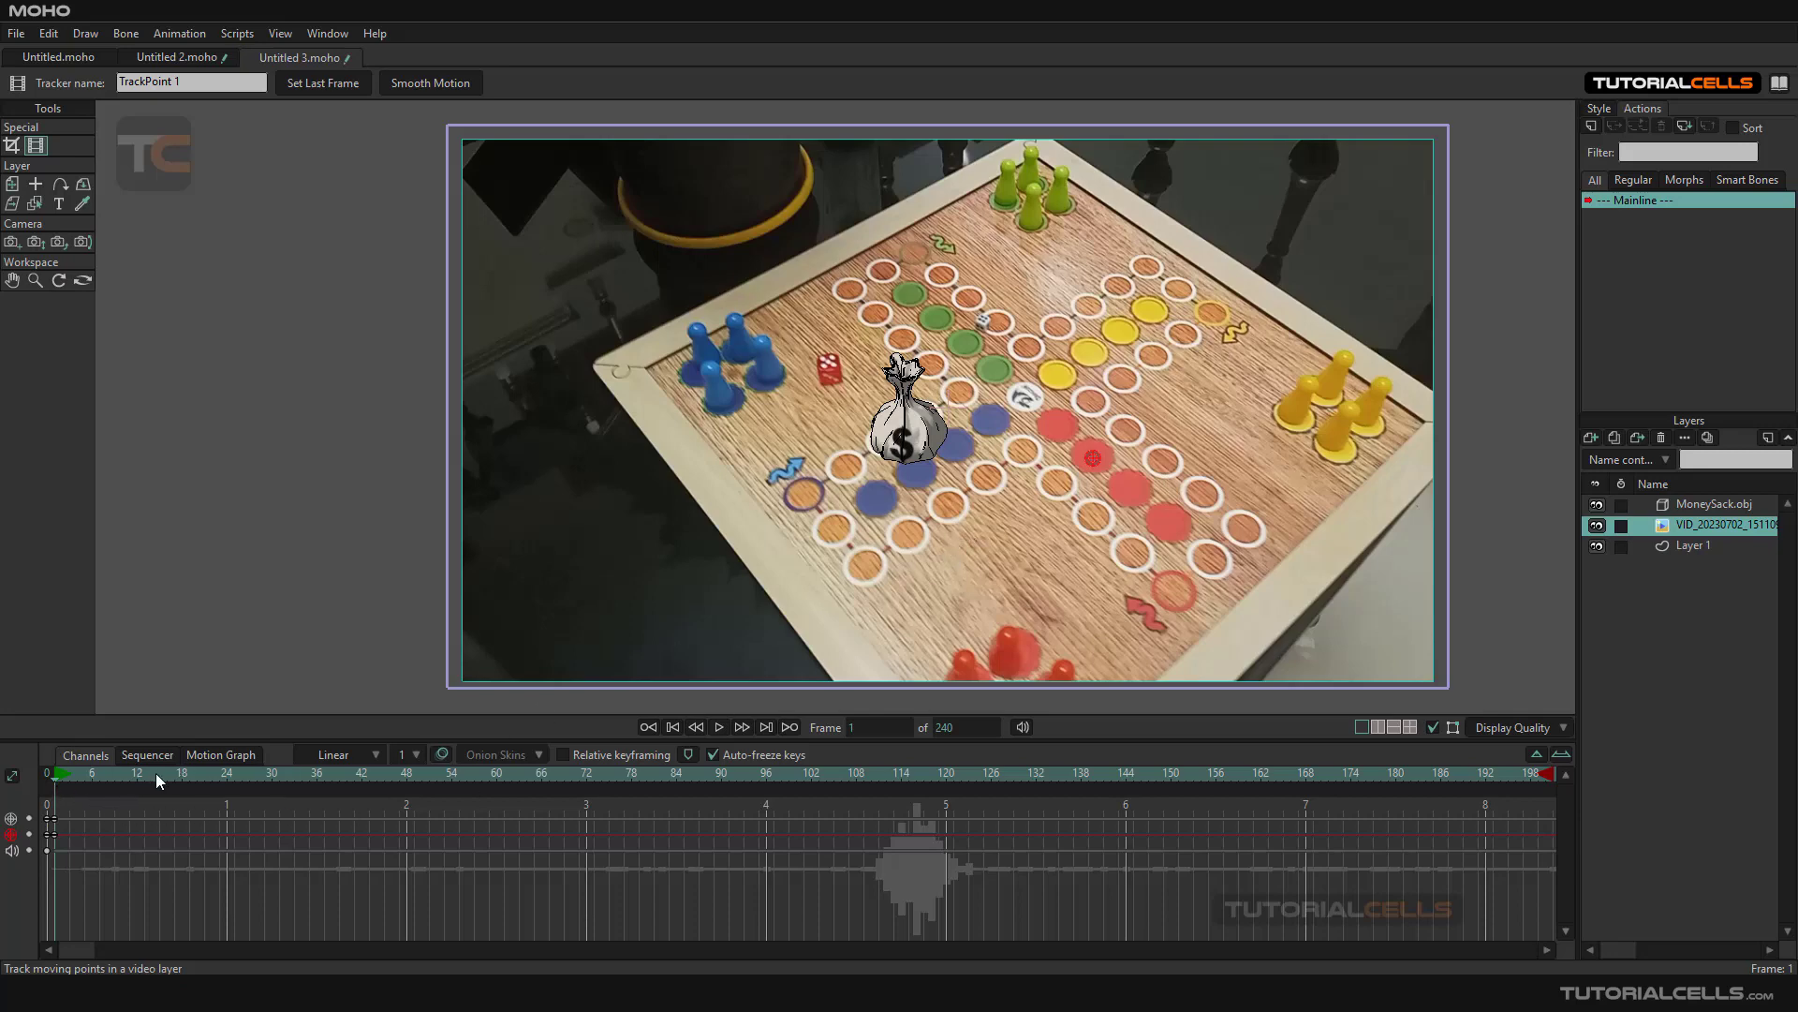
click(719, 727)
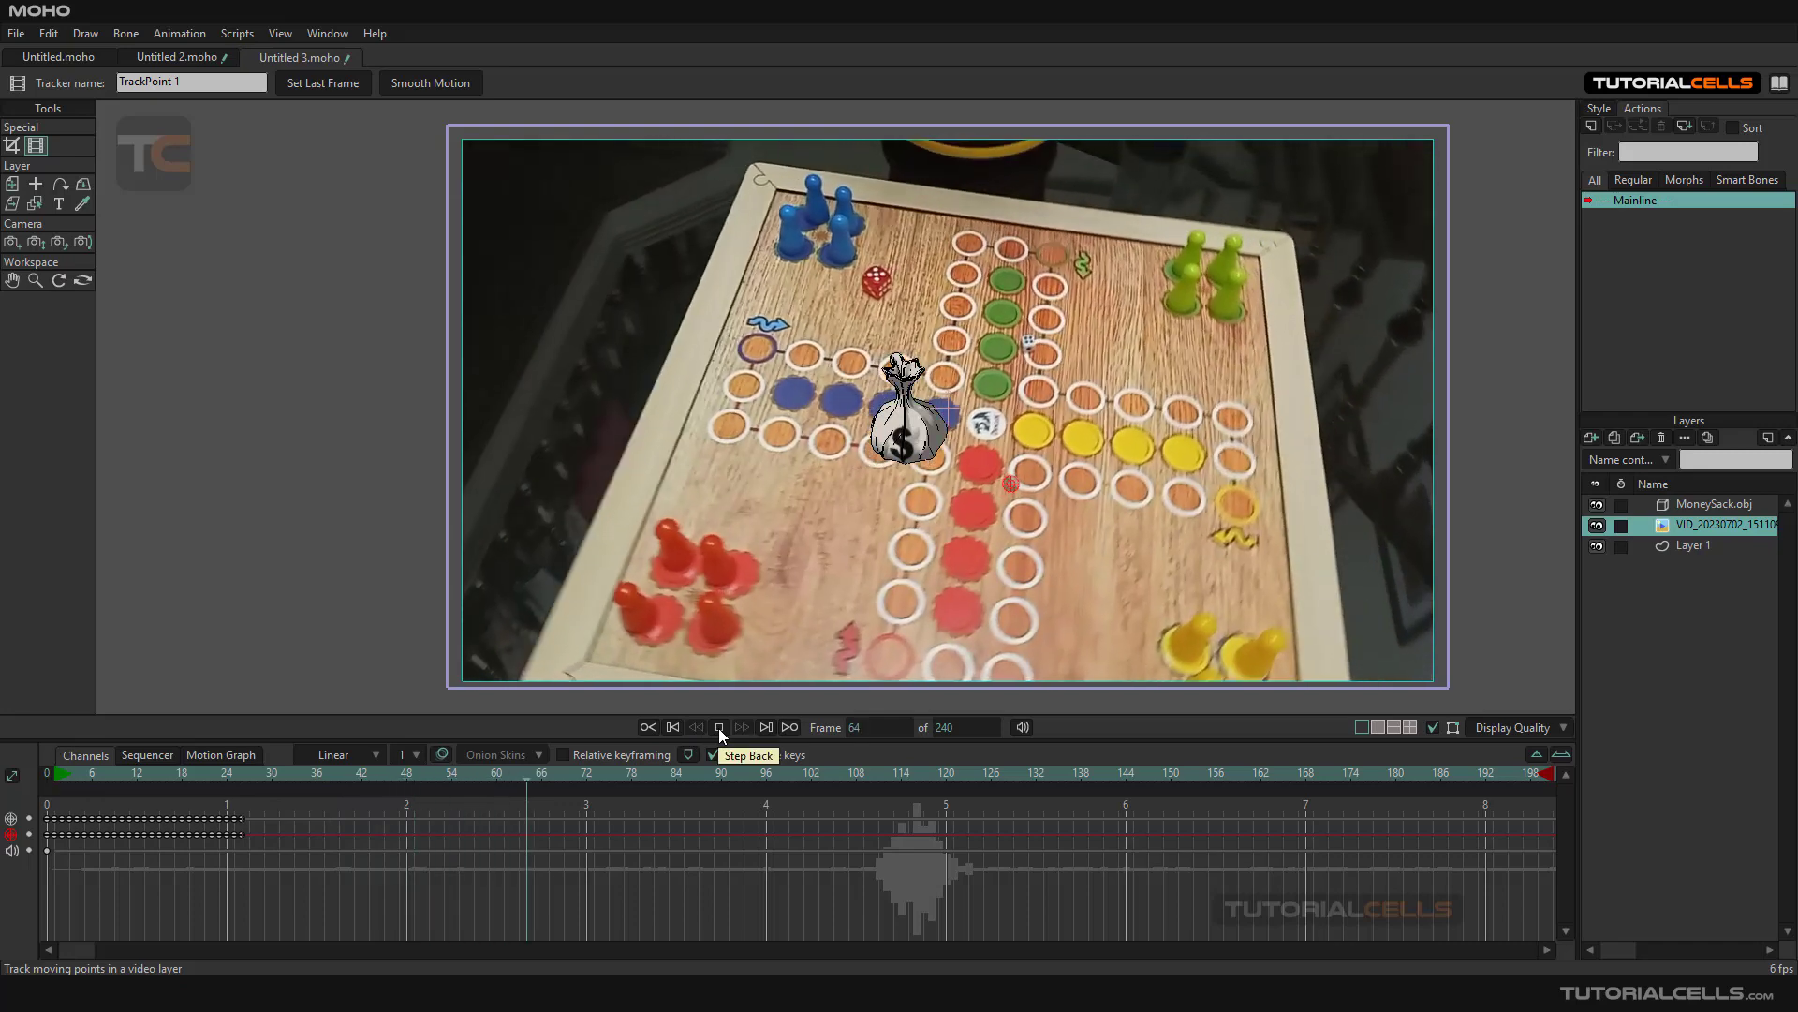
click(718, 728)
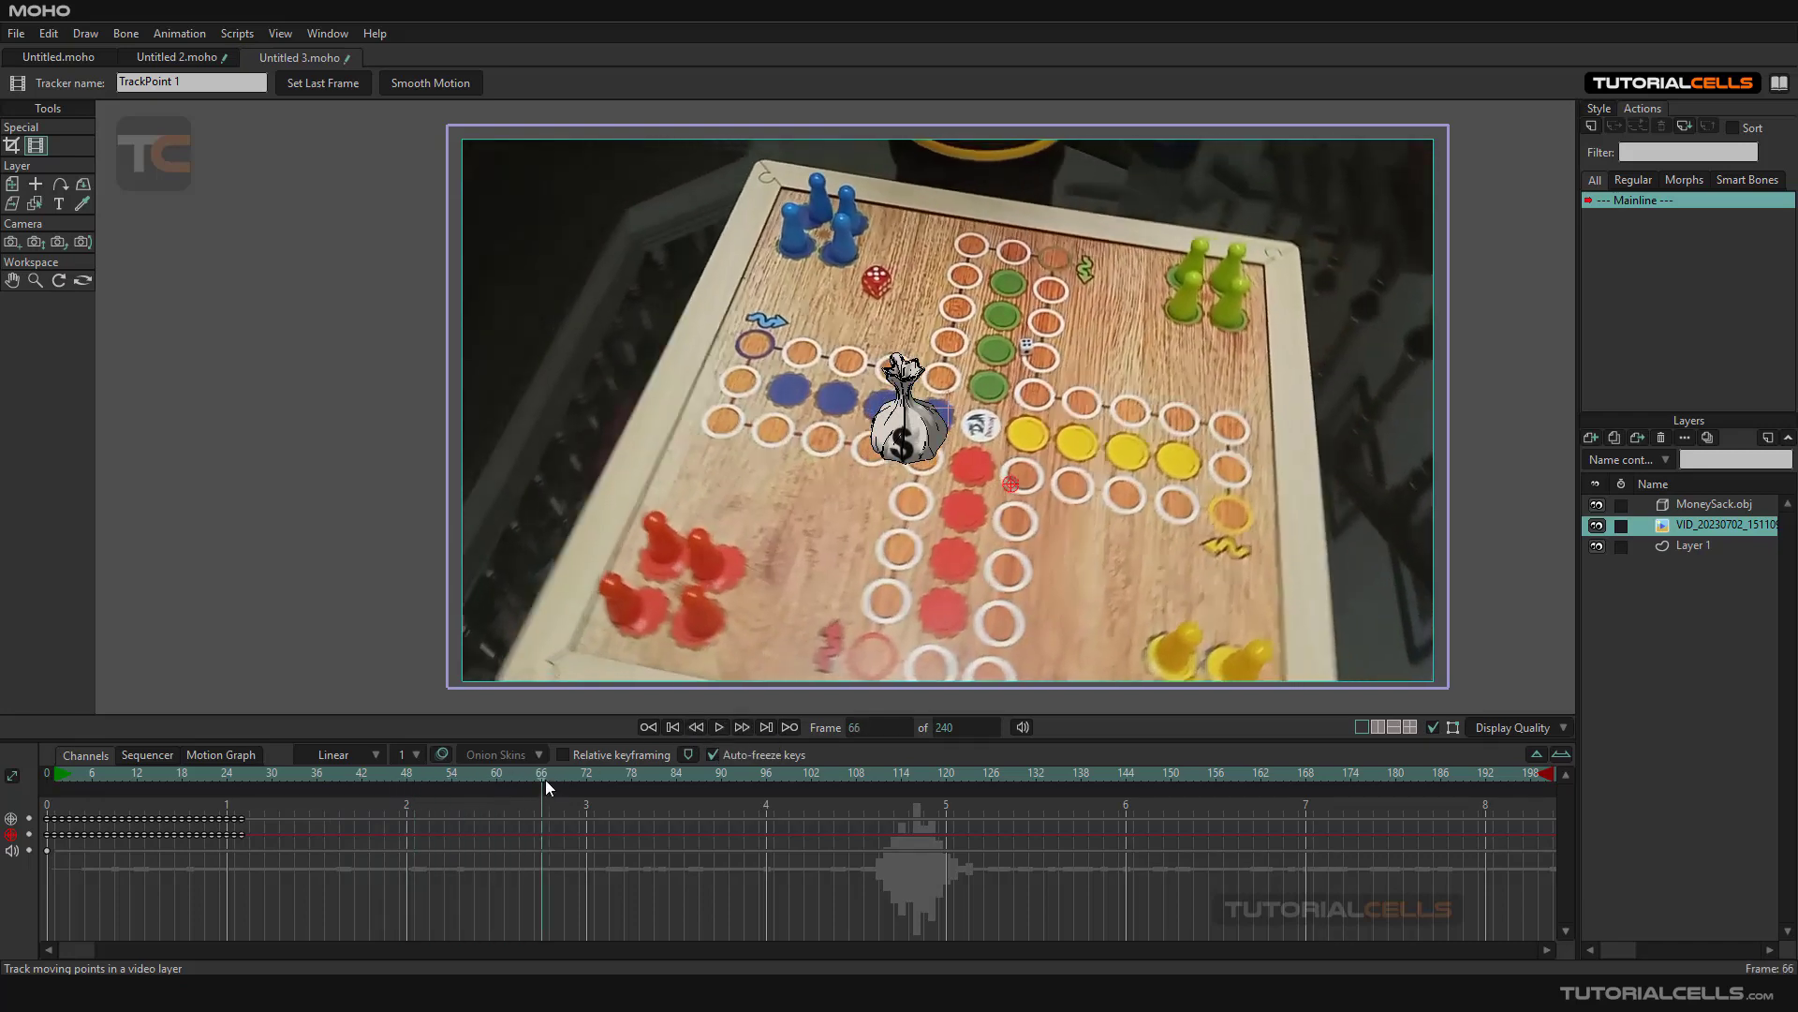
Review frames 8 to 19 and drag the tracker back onto the red piece, undoing an extra point
drag(545, 780, 459, 781)
drag(299, 787, 159, 795)
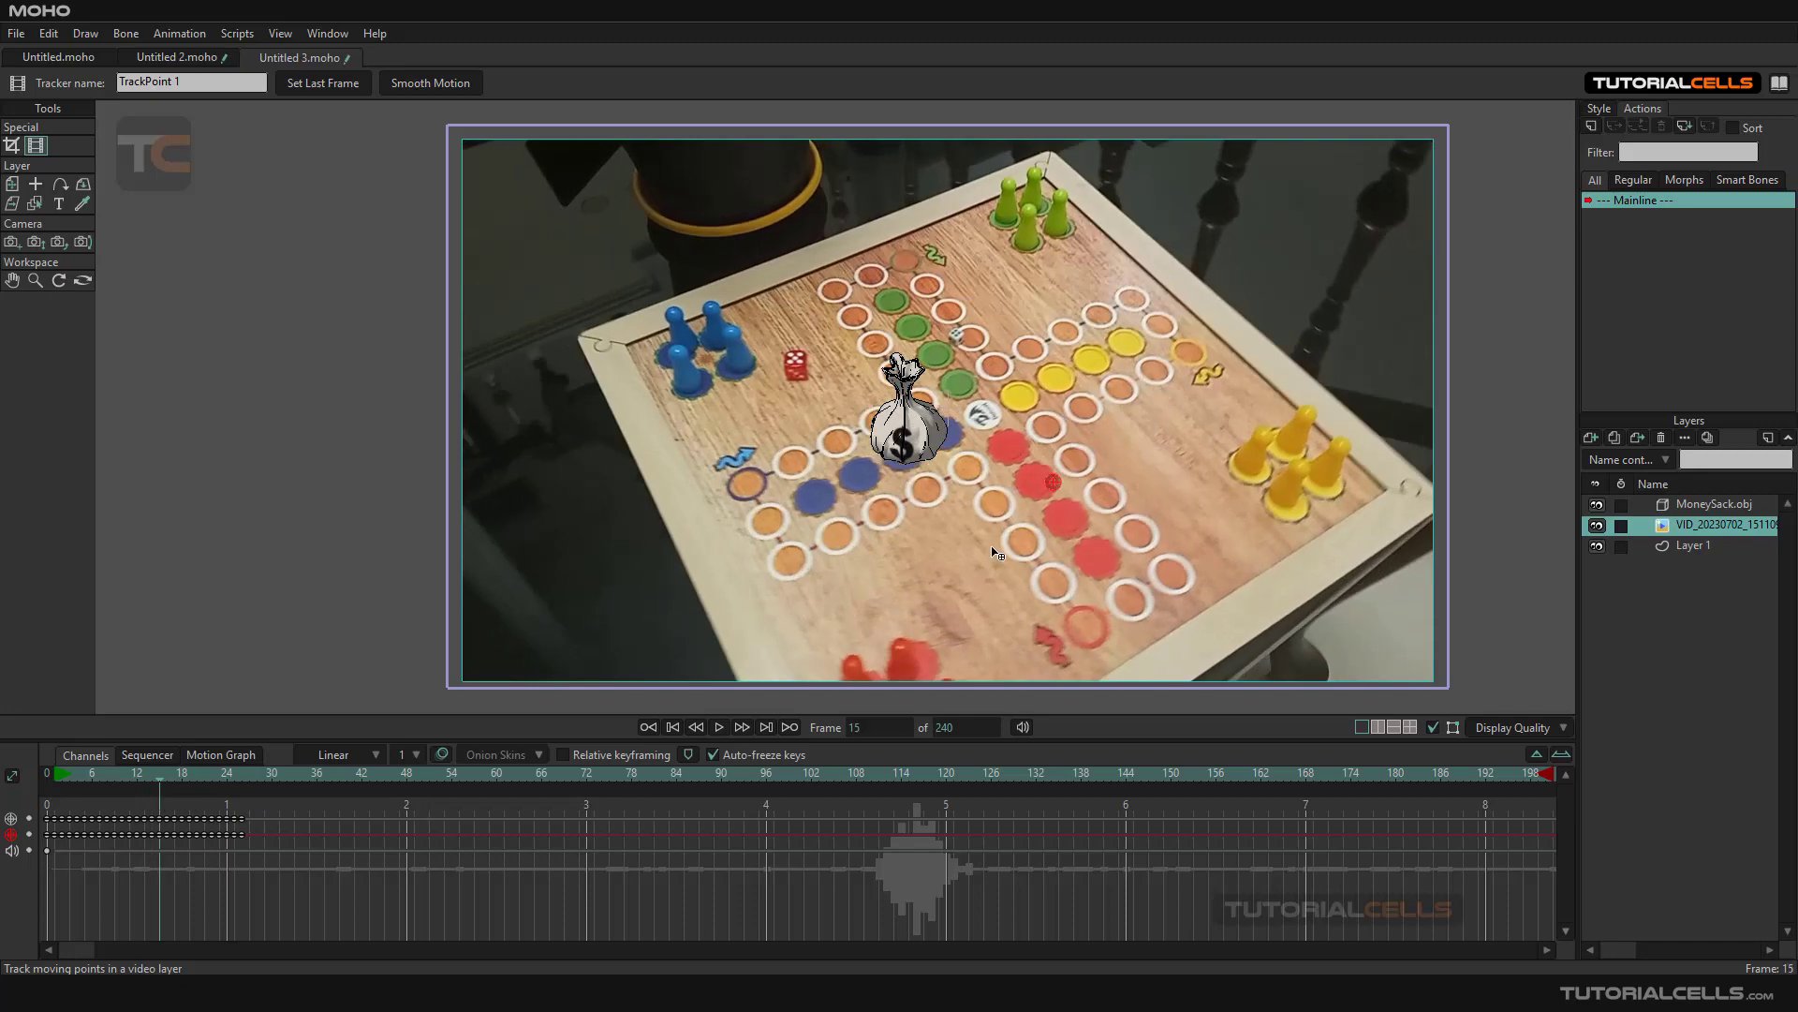
click(151, 782)
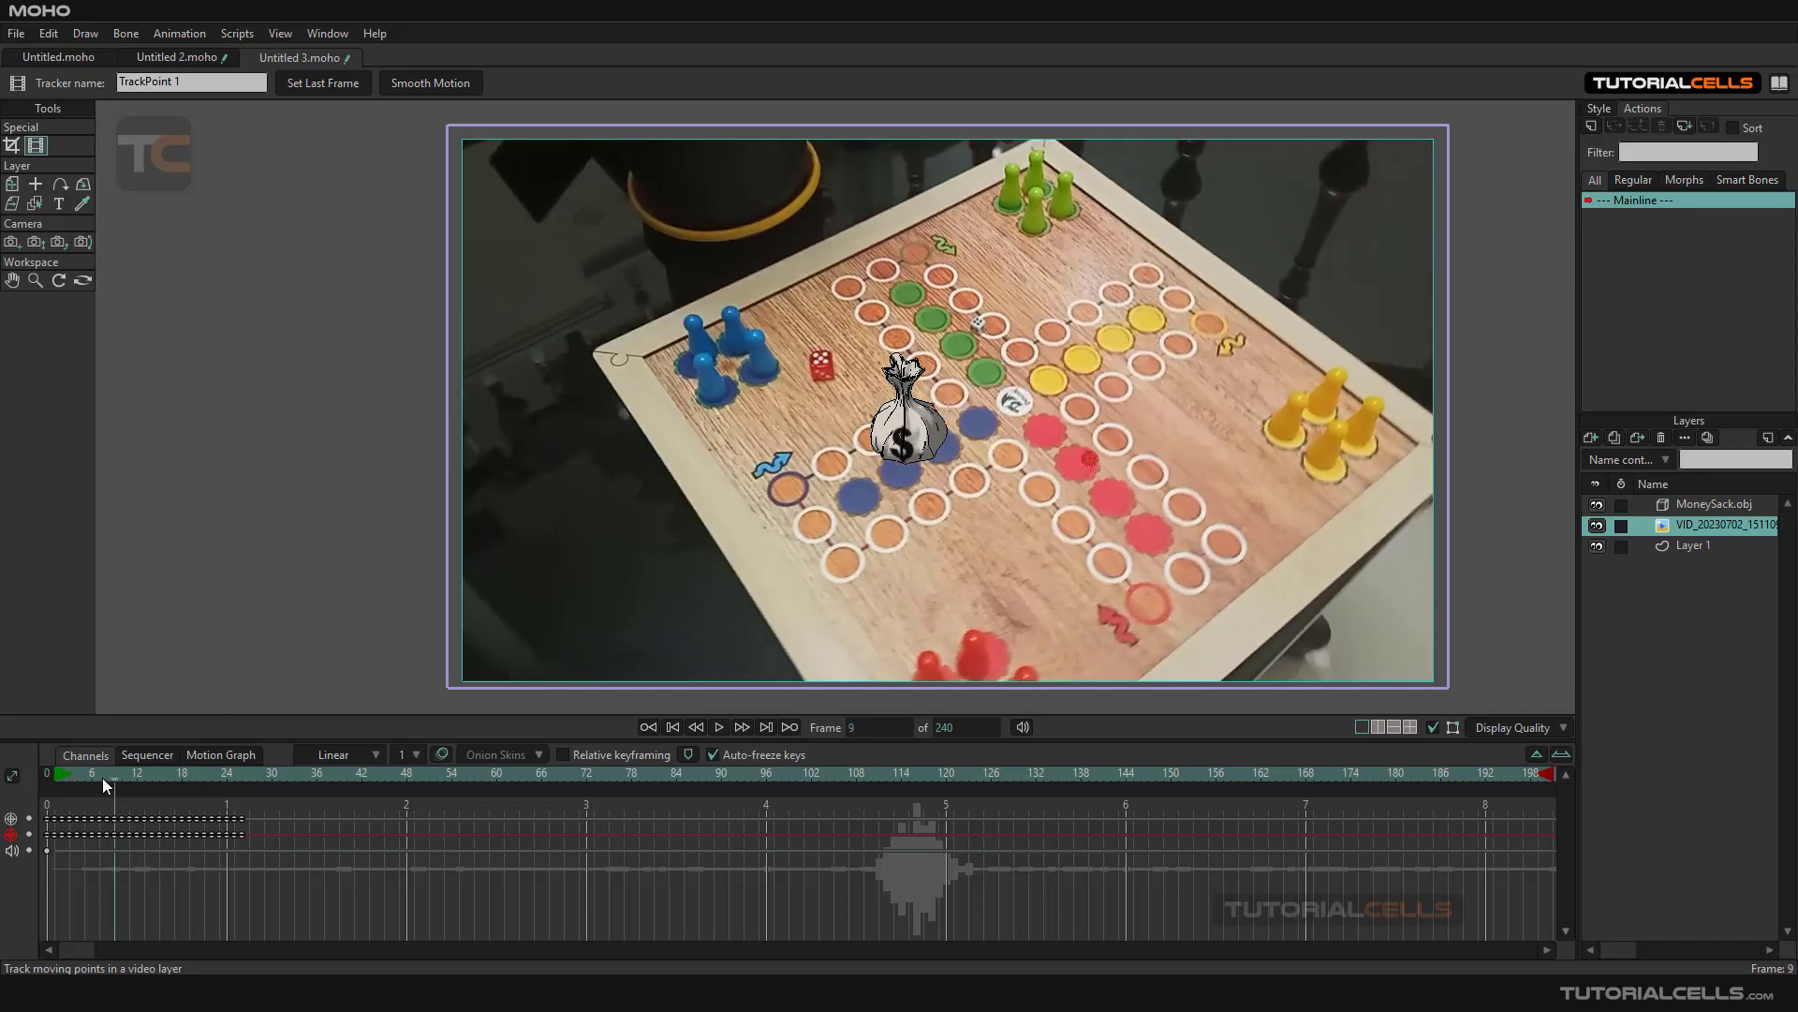
drag(99, 778, 205, 773)
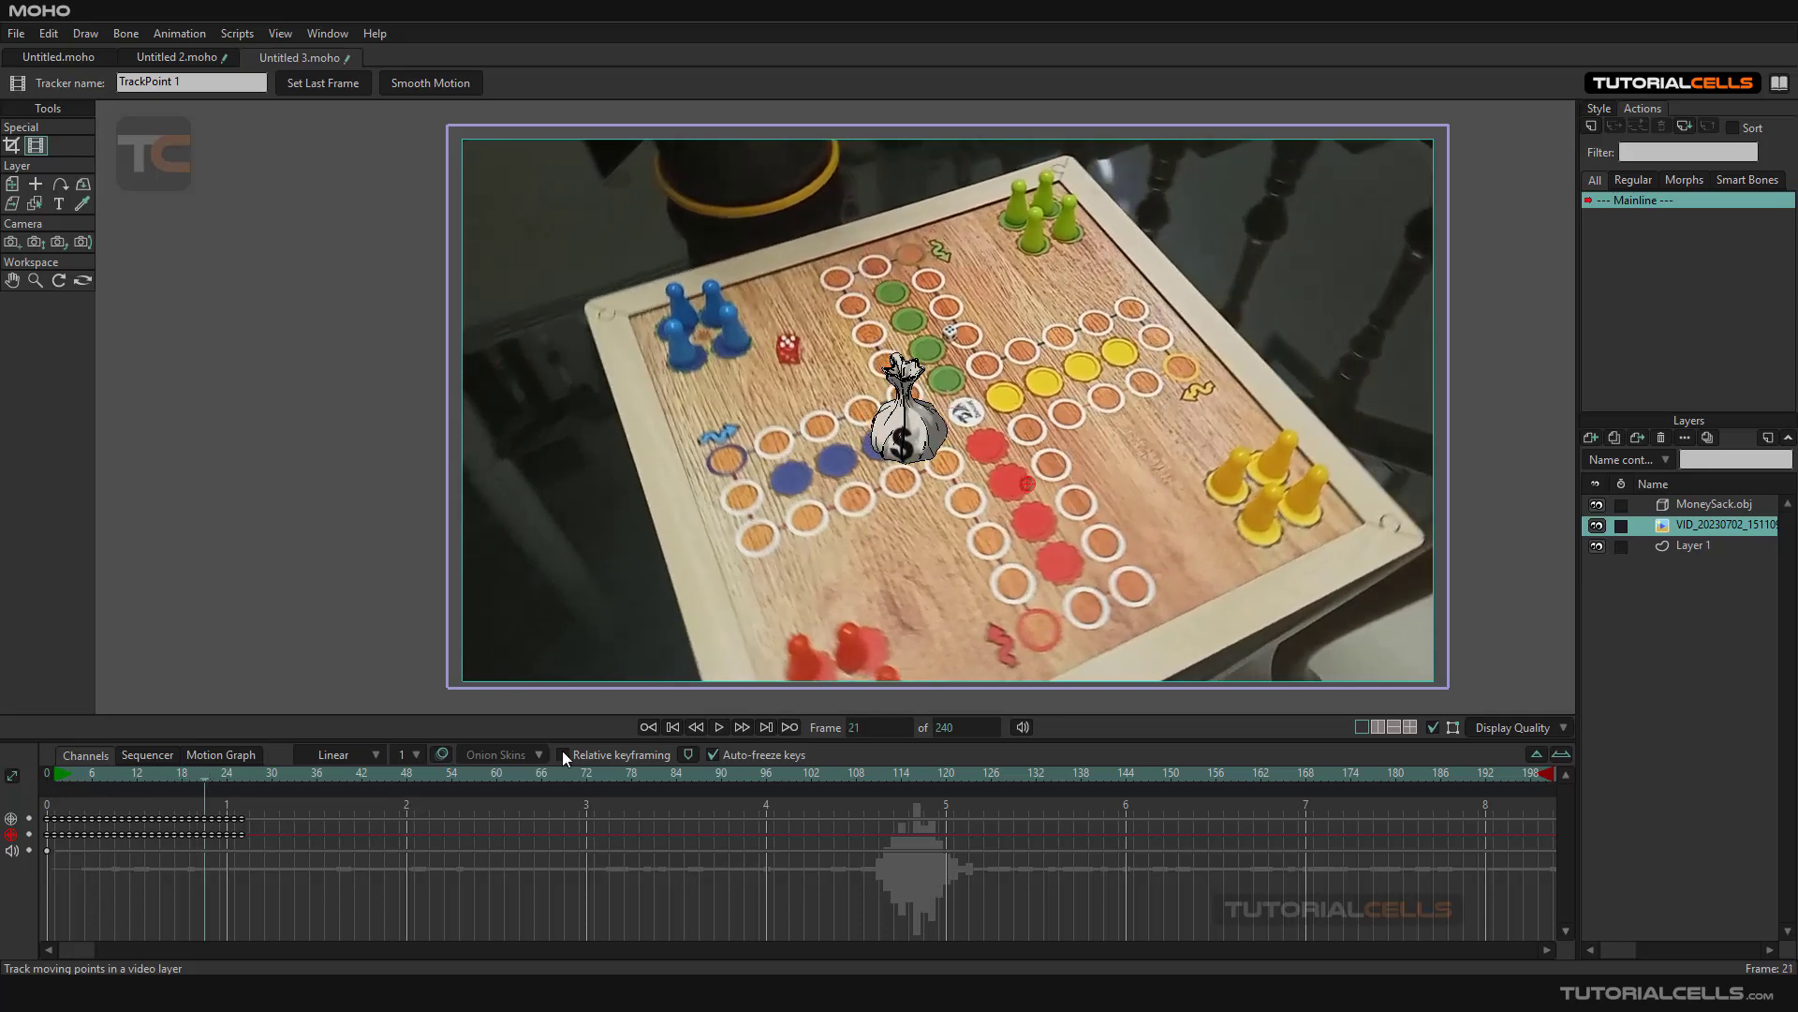
scroll(1023, 473, up, 3)
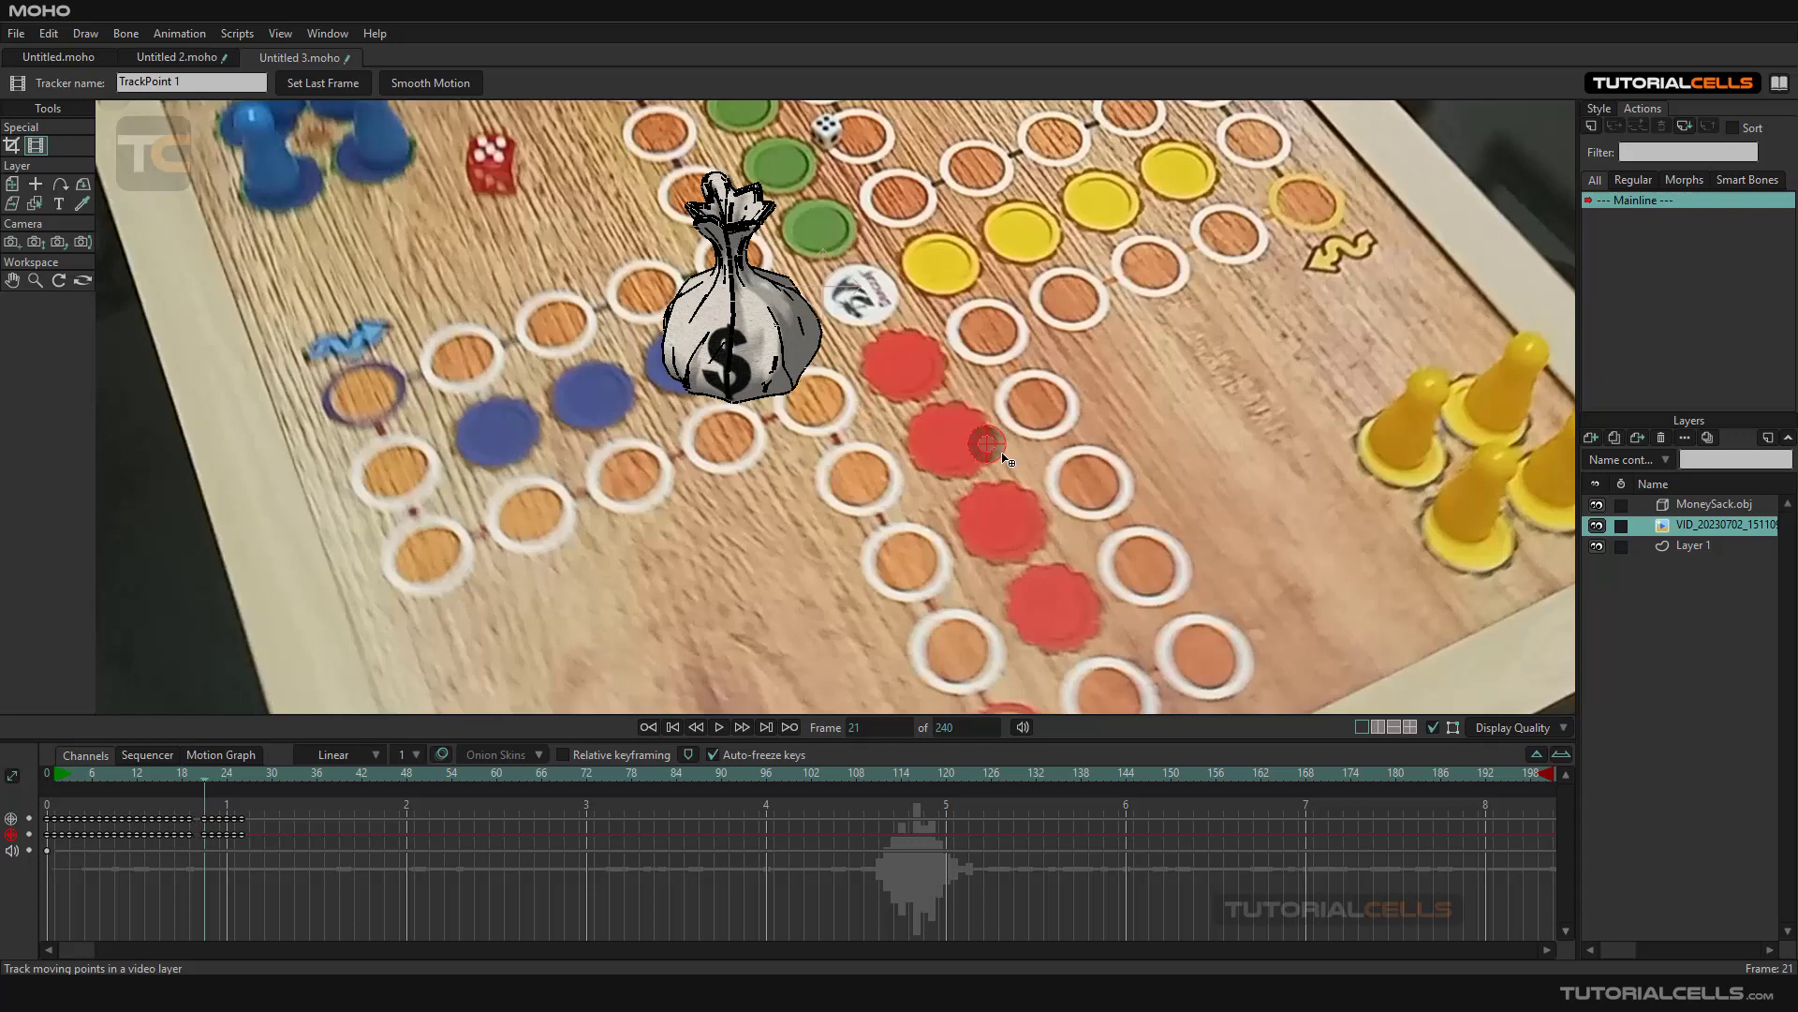
drag(1004, 459, 1021, 459)
click(1020, 461)
key(ctrl+z)
drag(998, 453, 966, 451)
Re-centre the tracker on the red piece at frames 7 and 27, undoing another extra point
drag(56, 778, 200, 773)
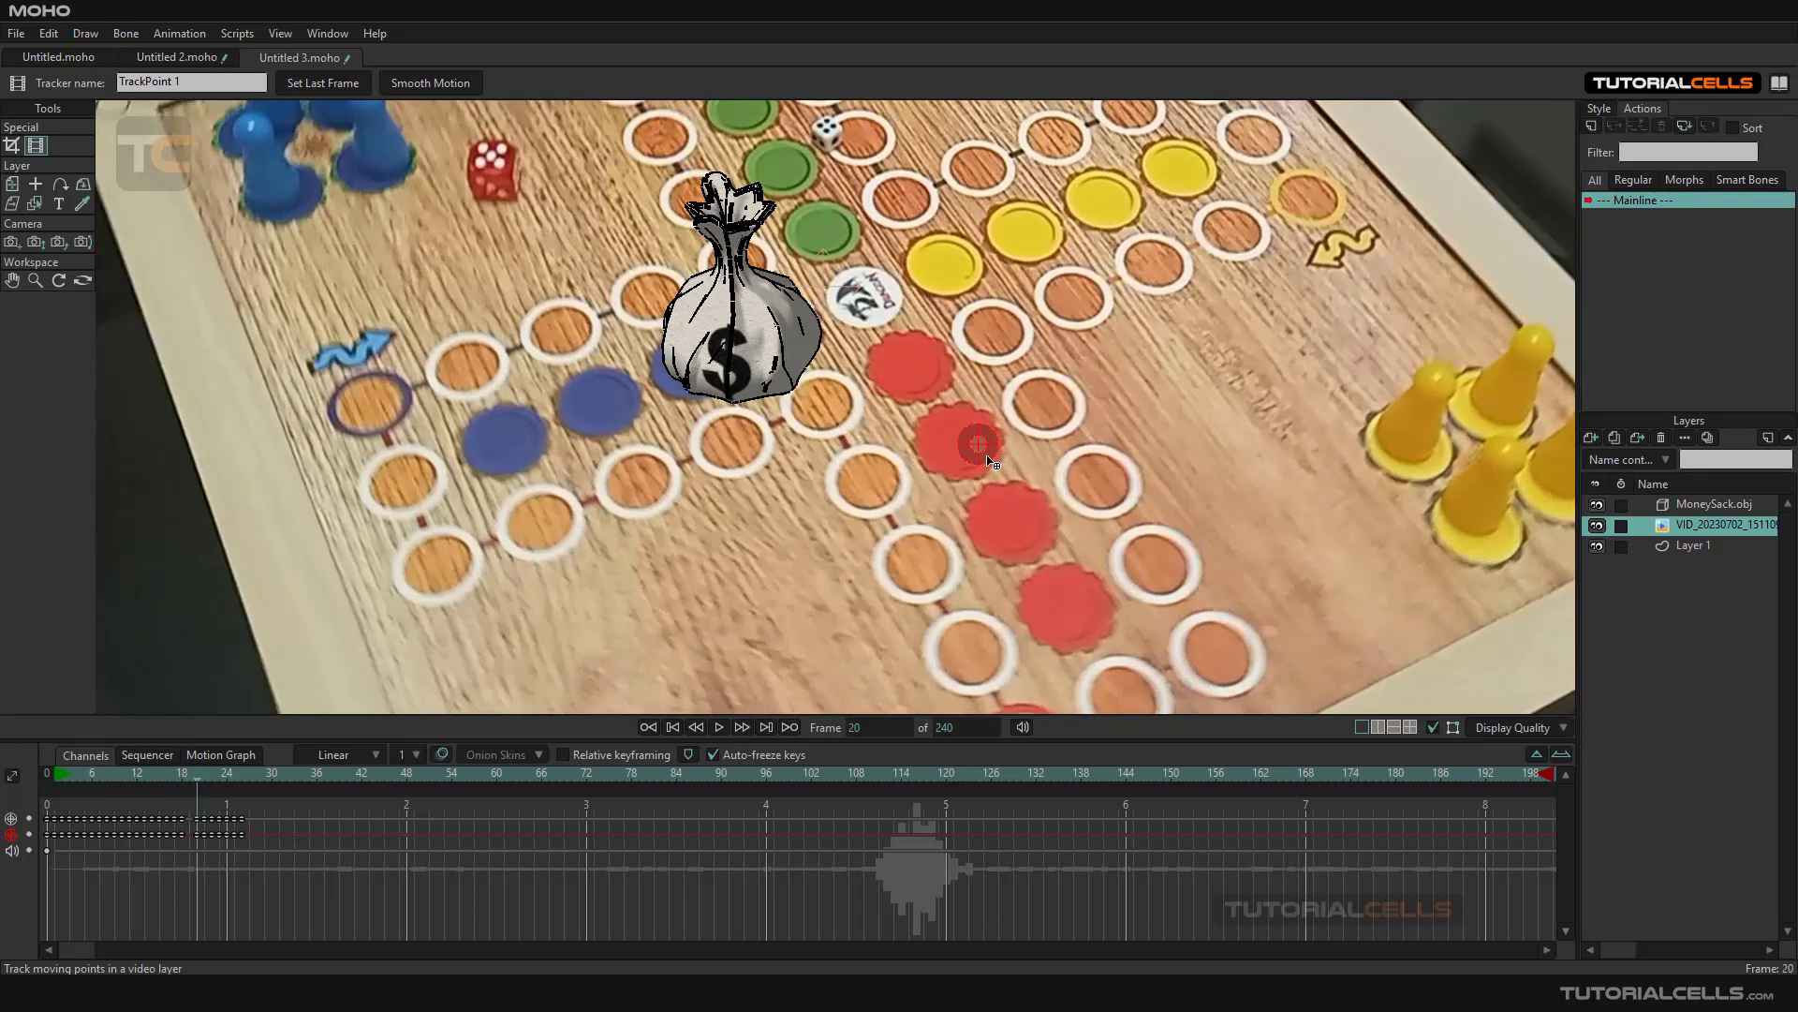
drag(988, 461, 975, 461)
drag(221, 781, 250, 780)
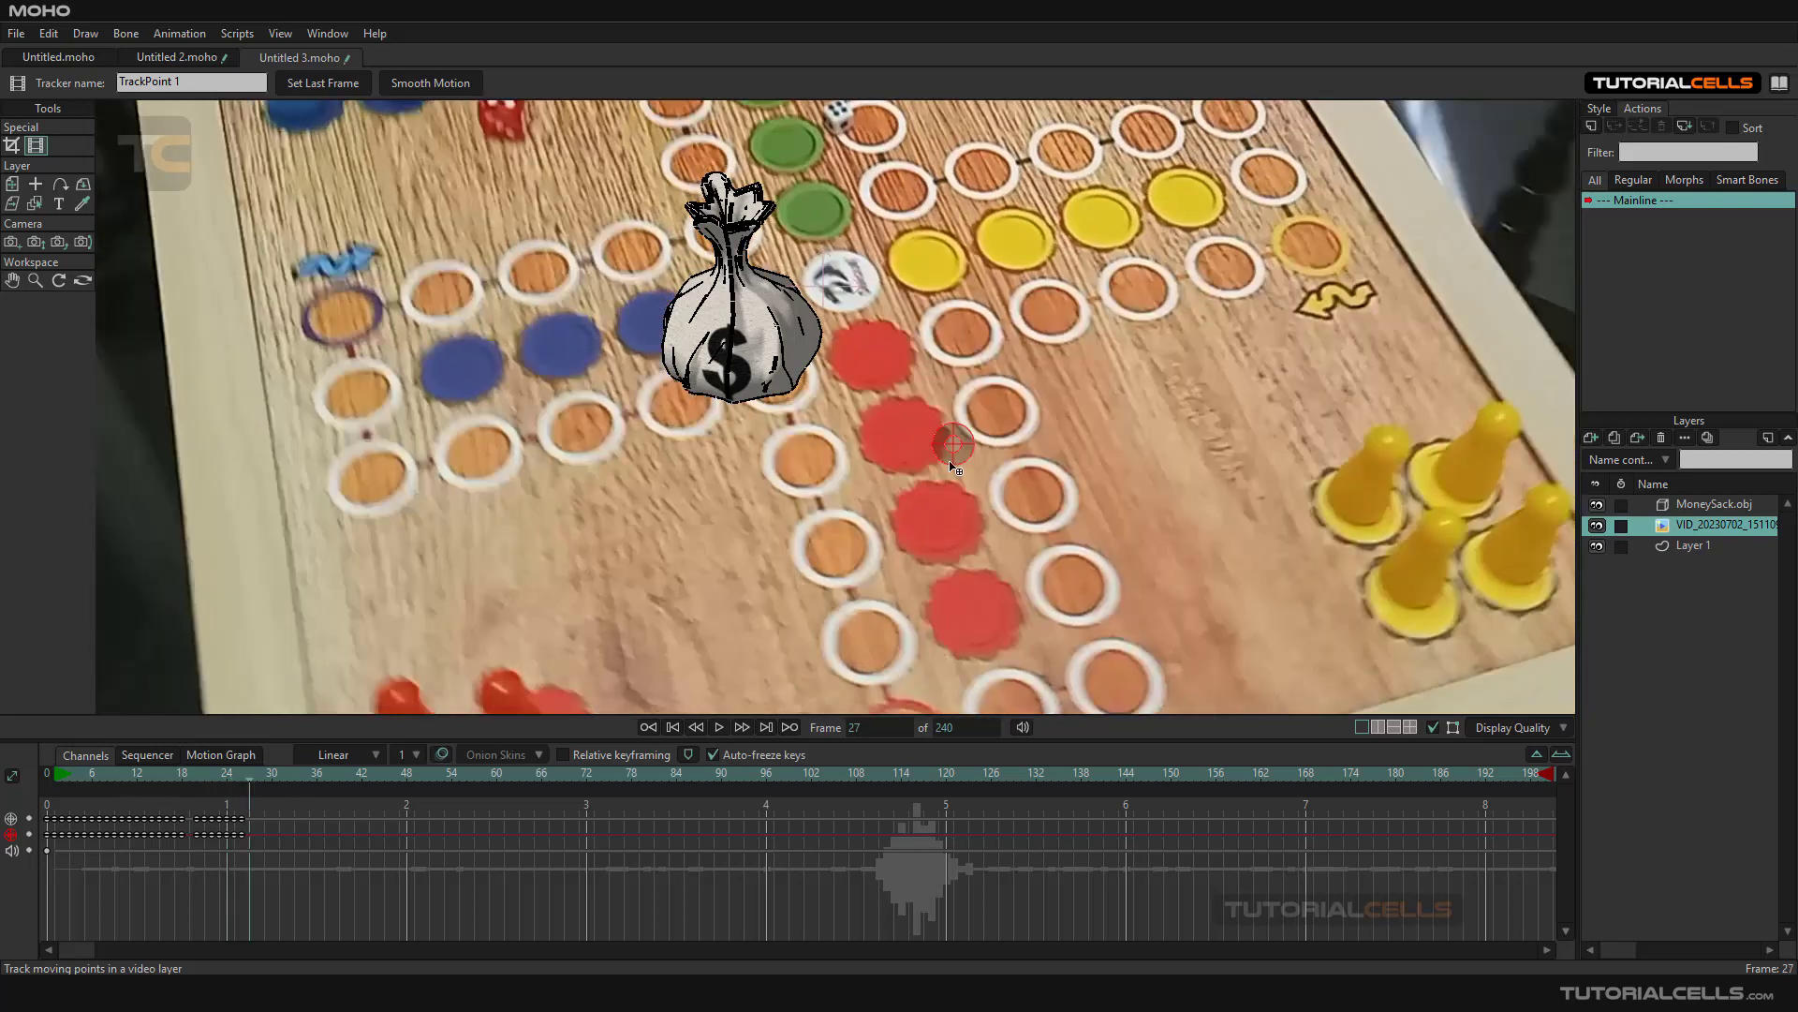
drag(949, 461, 925, 452)
click(923, 466)
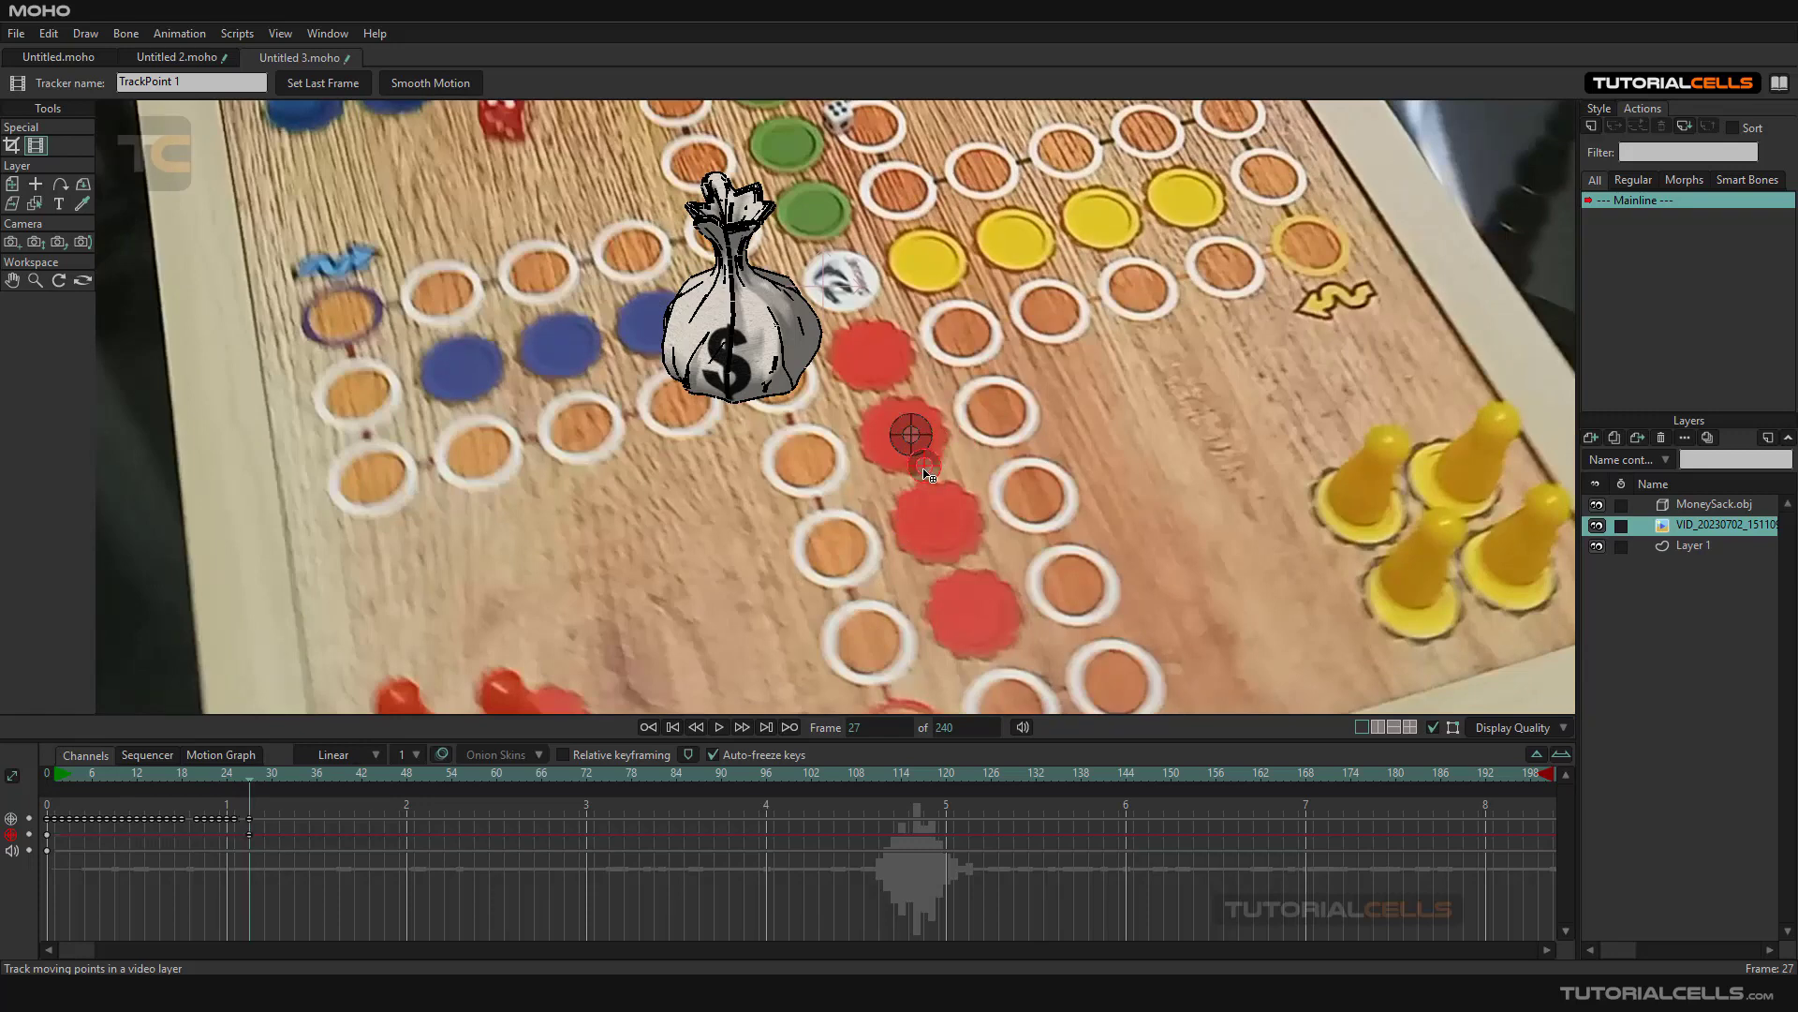
key(ctrl+z)
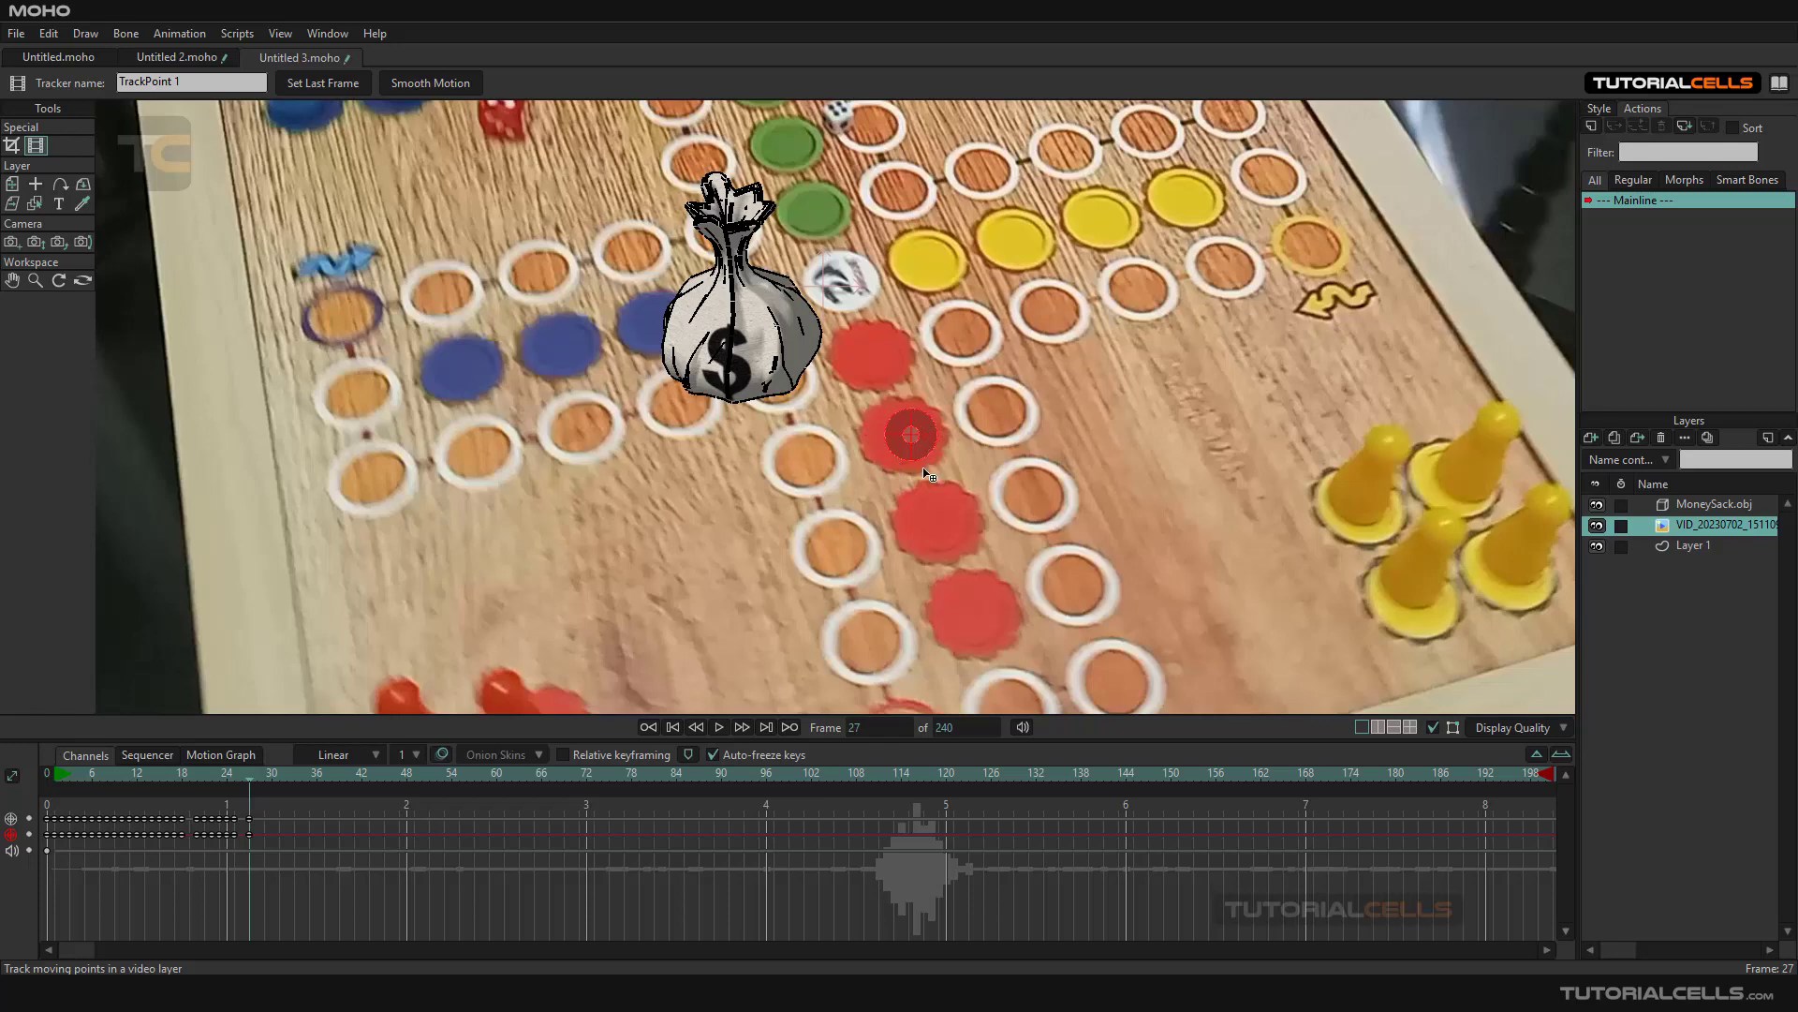
Track forward through frames 31, 48 and 63, realigning the point on the red piece
drag(244, 785, 363, 766)
drag(889, 473, 885, 496)
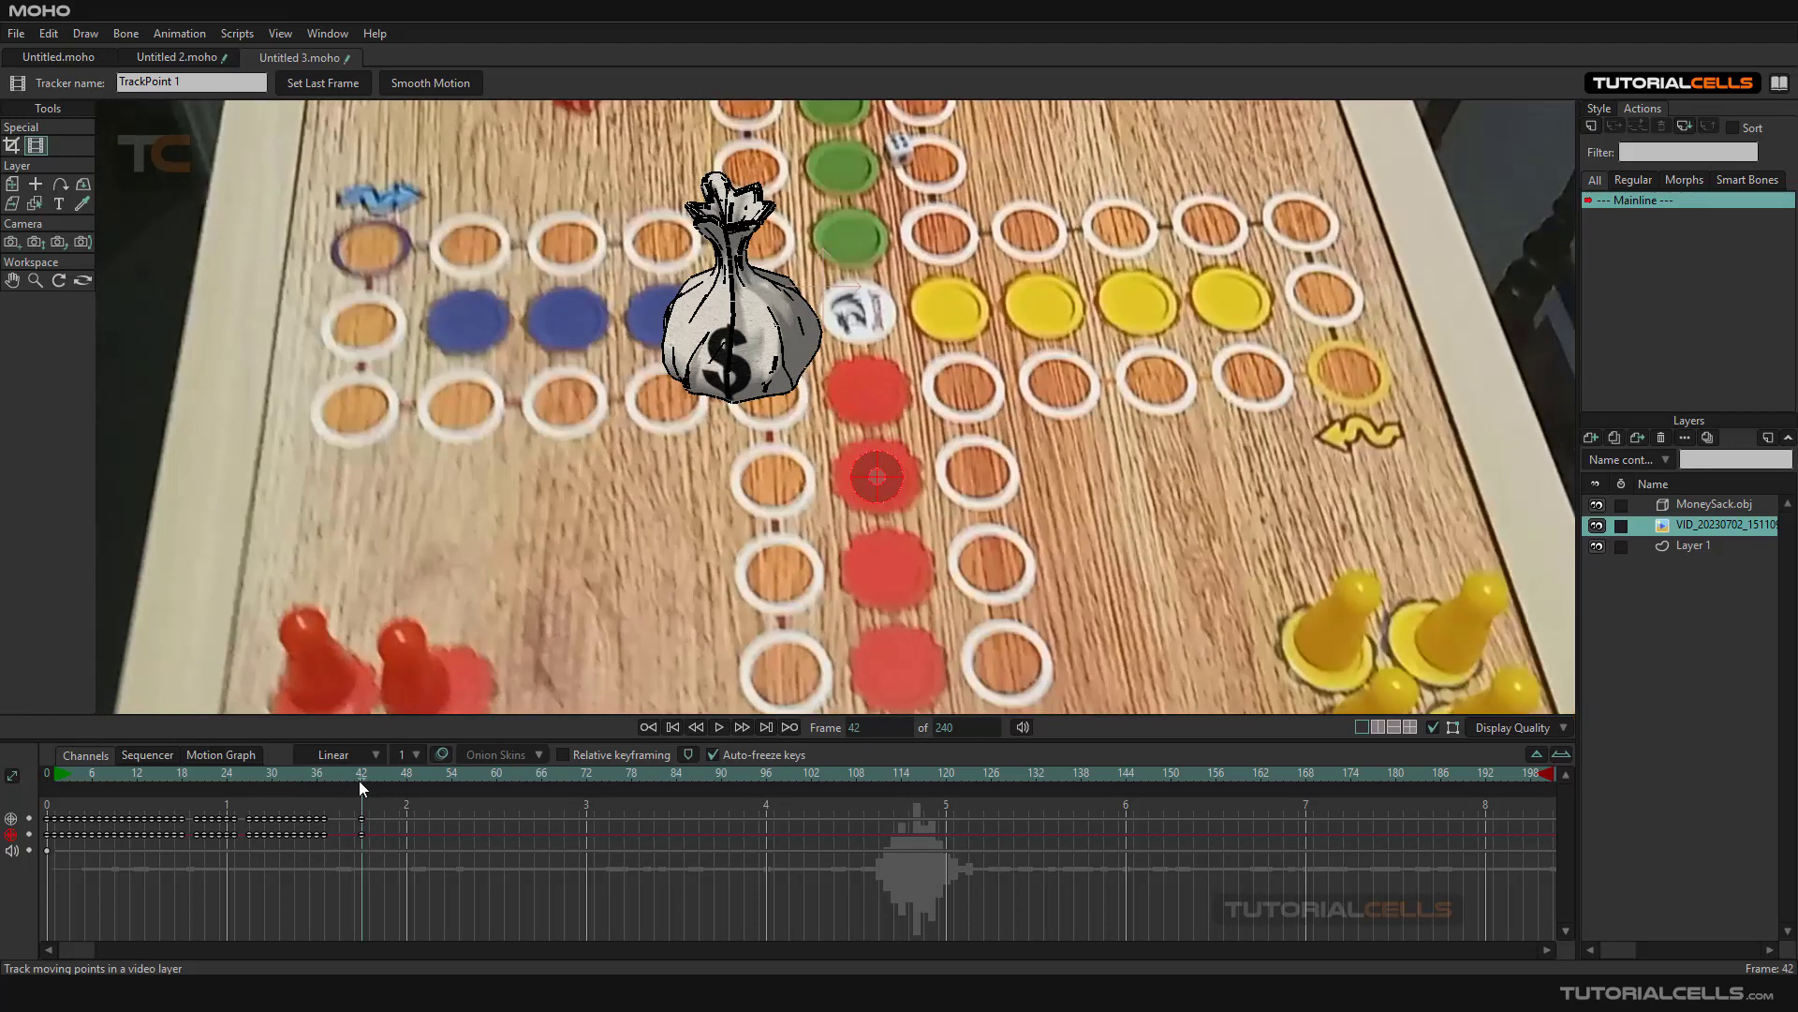
drag(359, 780, 452, 772)
drag(904, 459, 927, 450)
drag(453, 778, 526, 773)
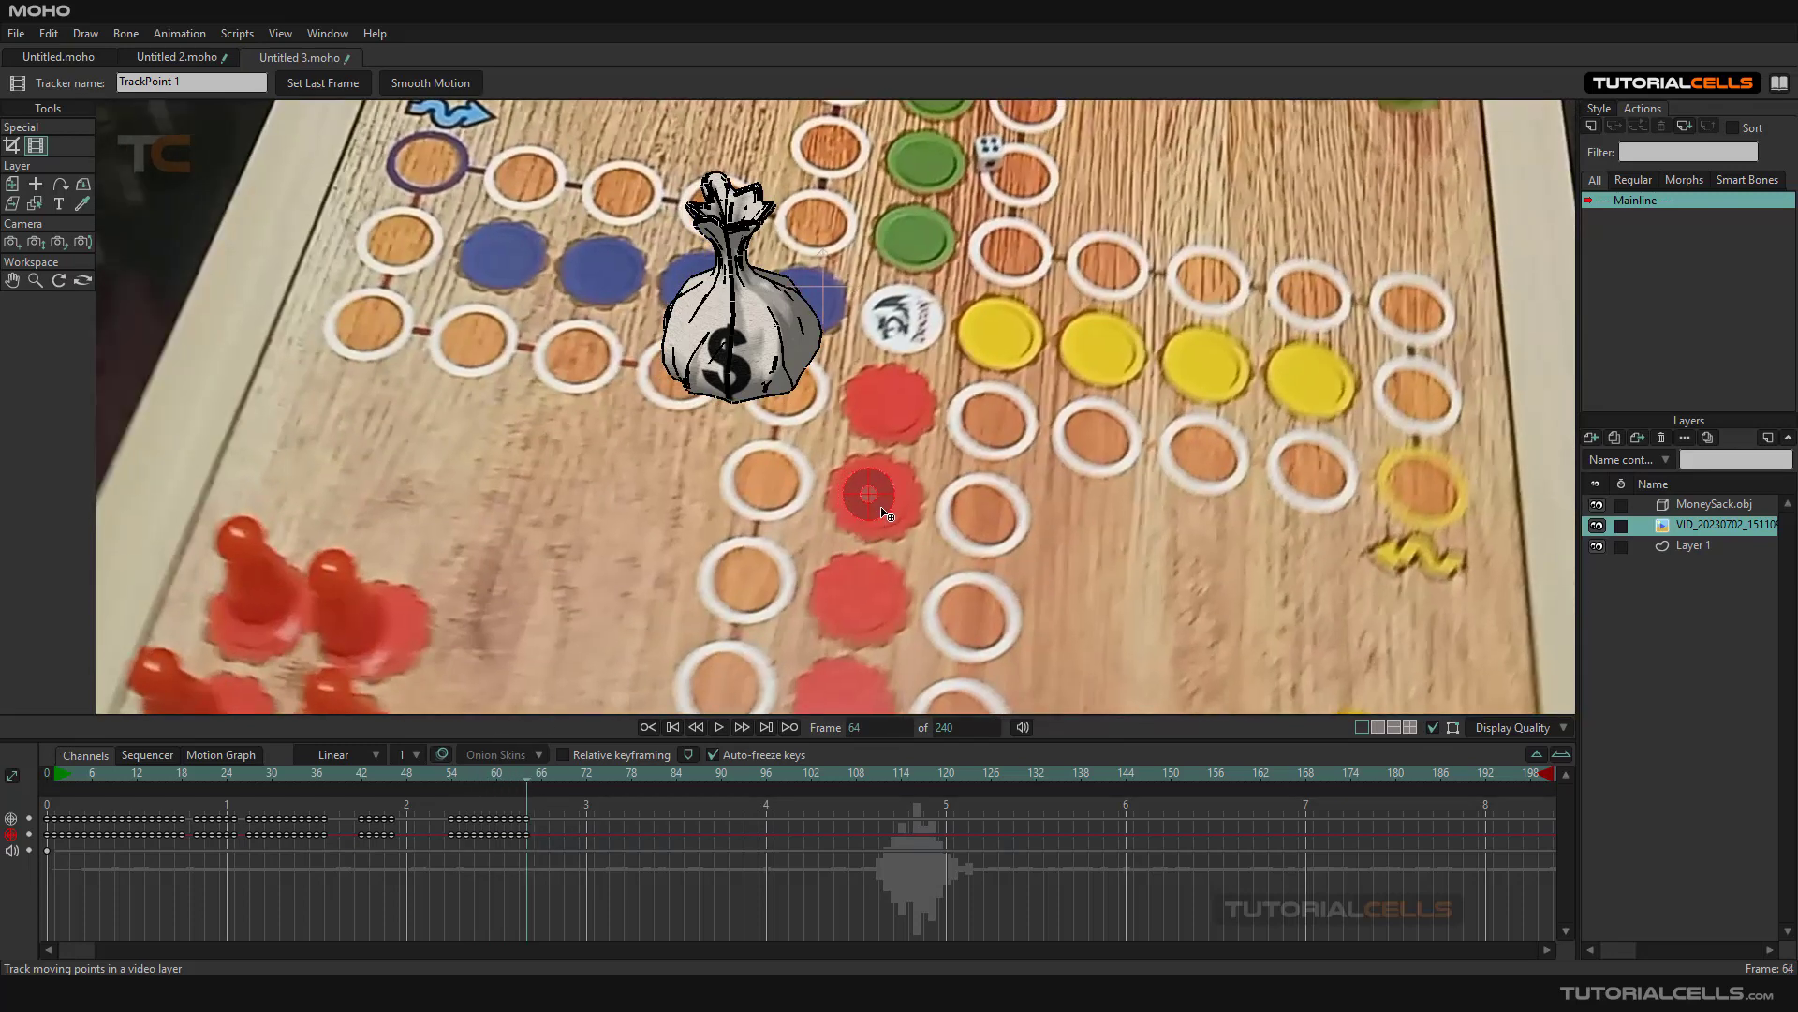
Set the animation end at frame 67, play back, and fix the tracker at frame 19
alt+click(553, 777)
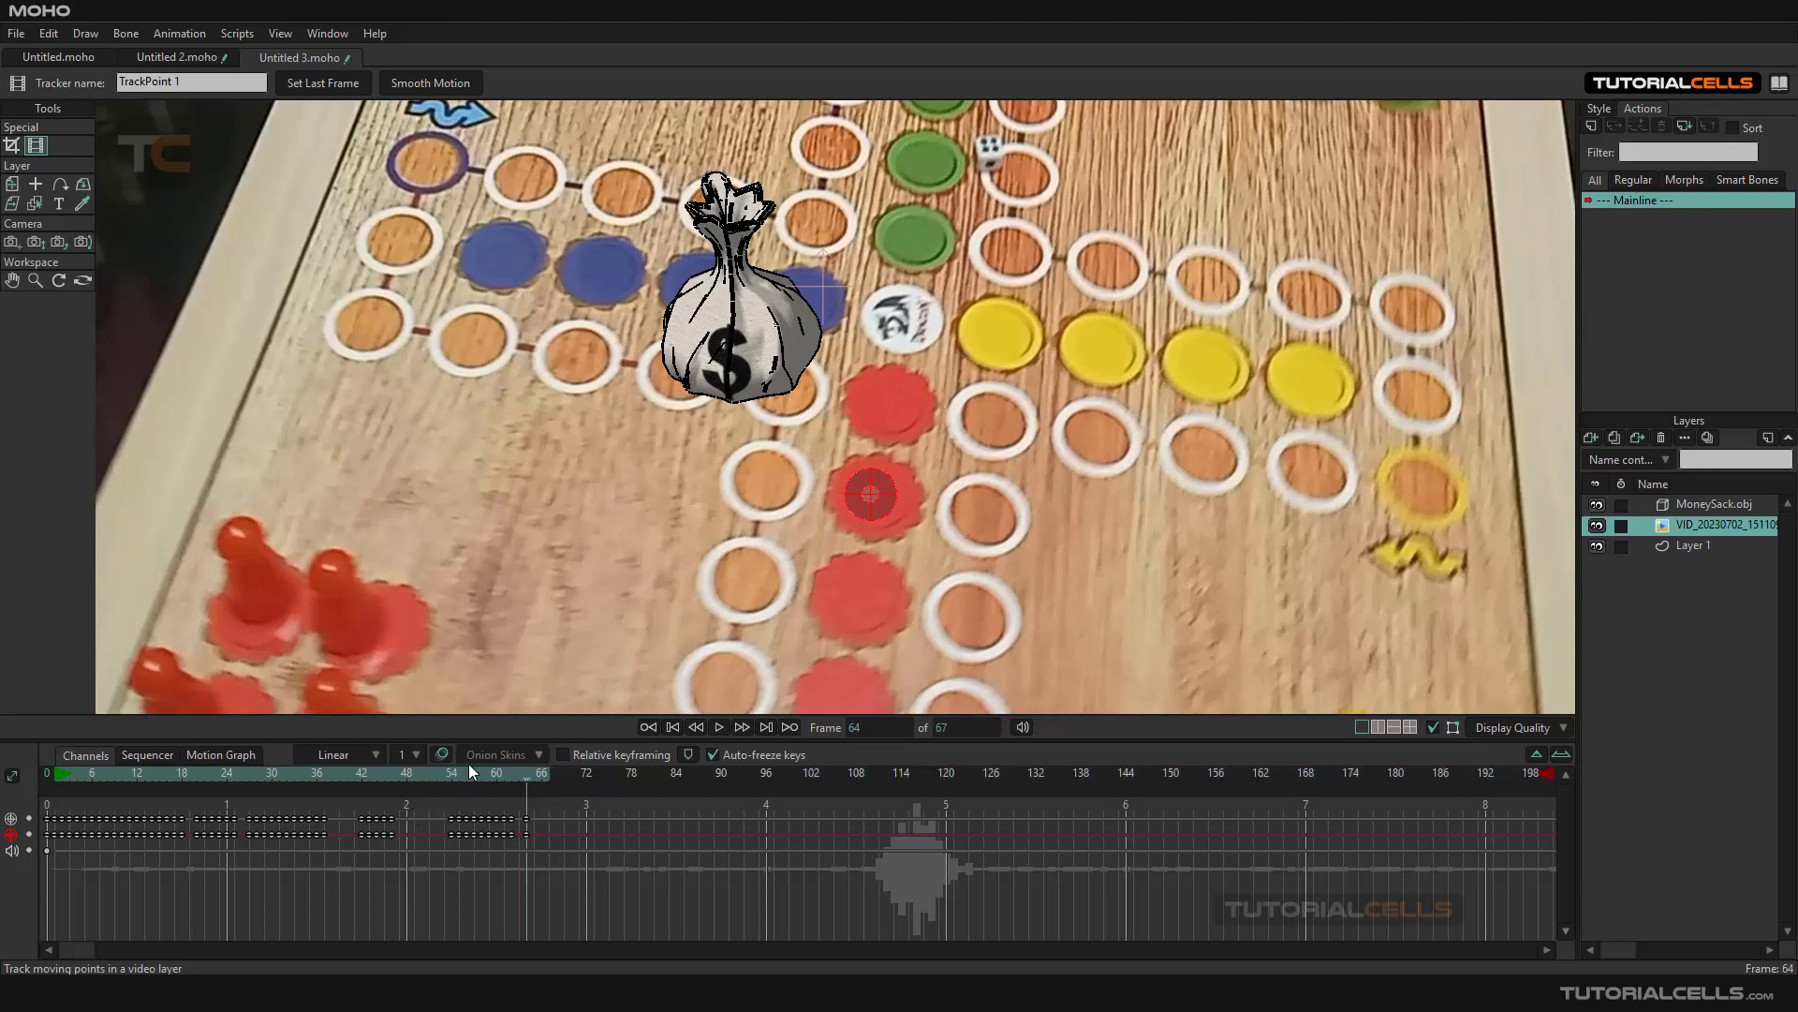
click(667, 723)
click(723, 727)
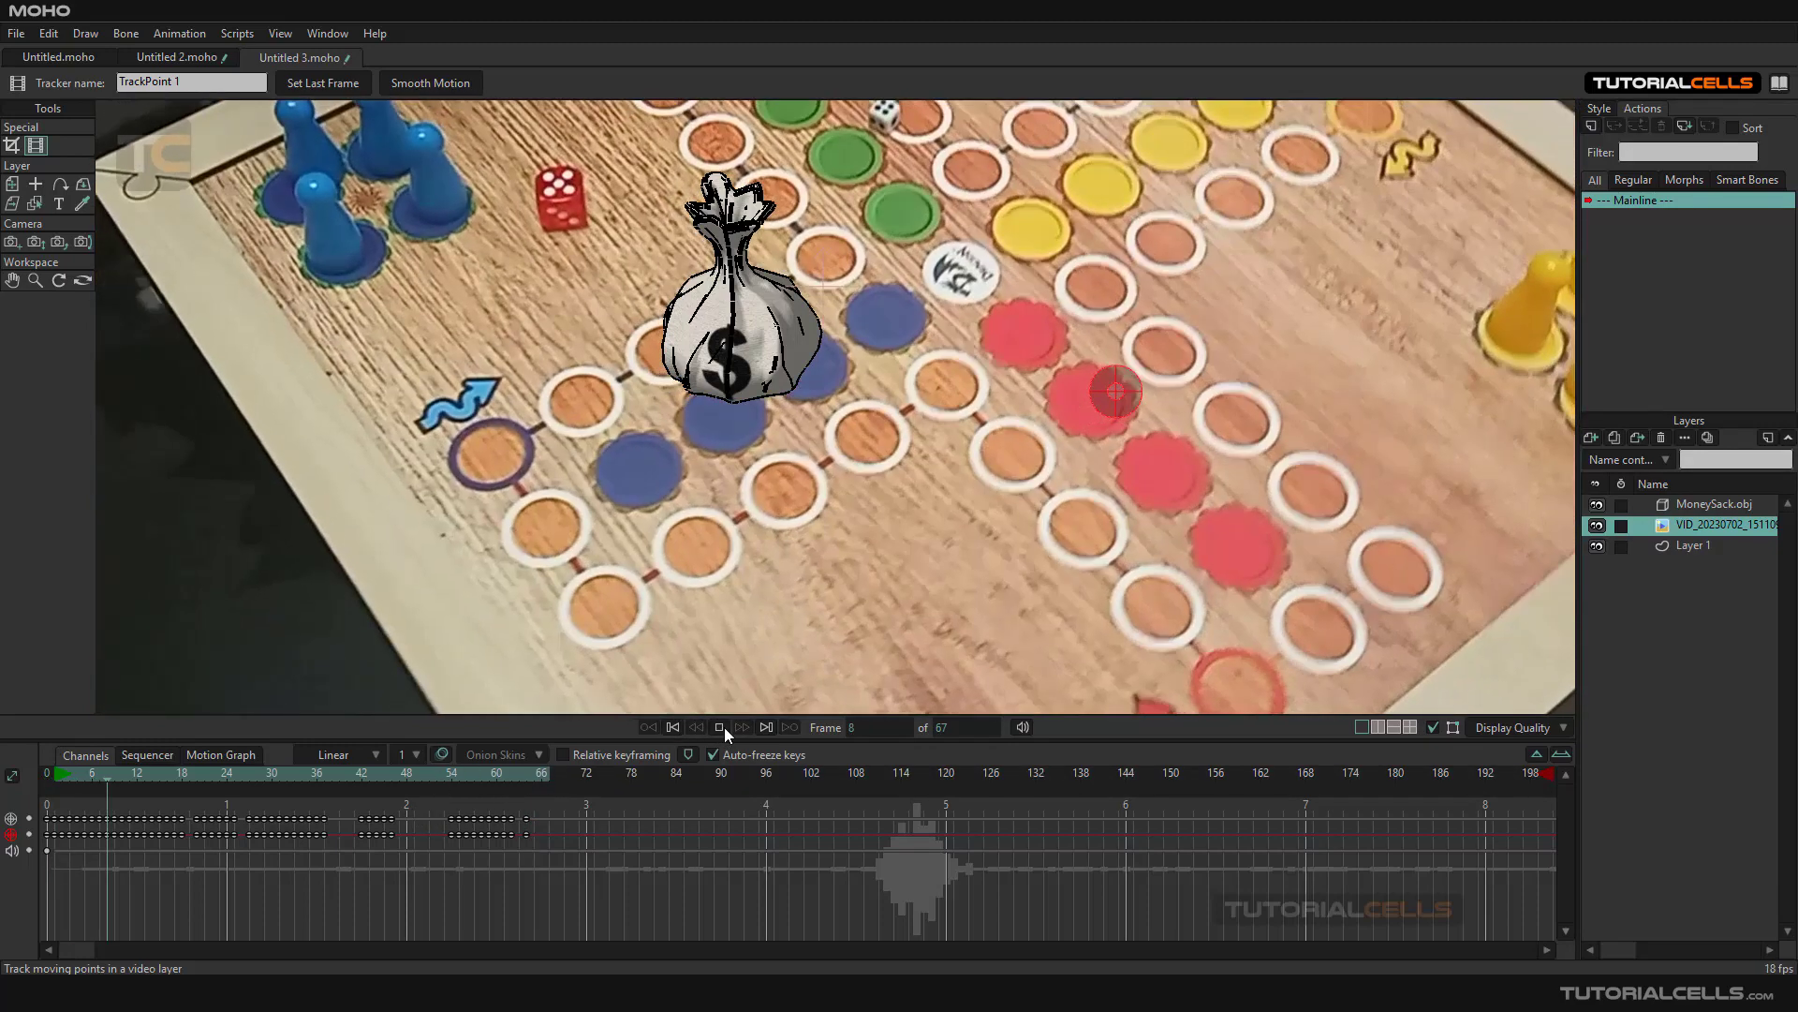
click(723, 727)
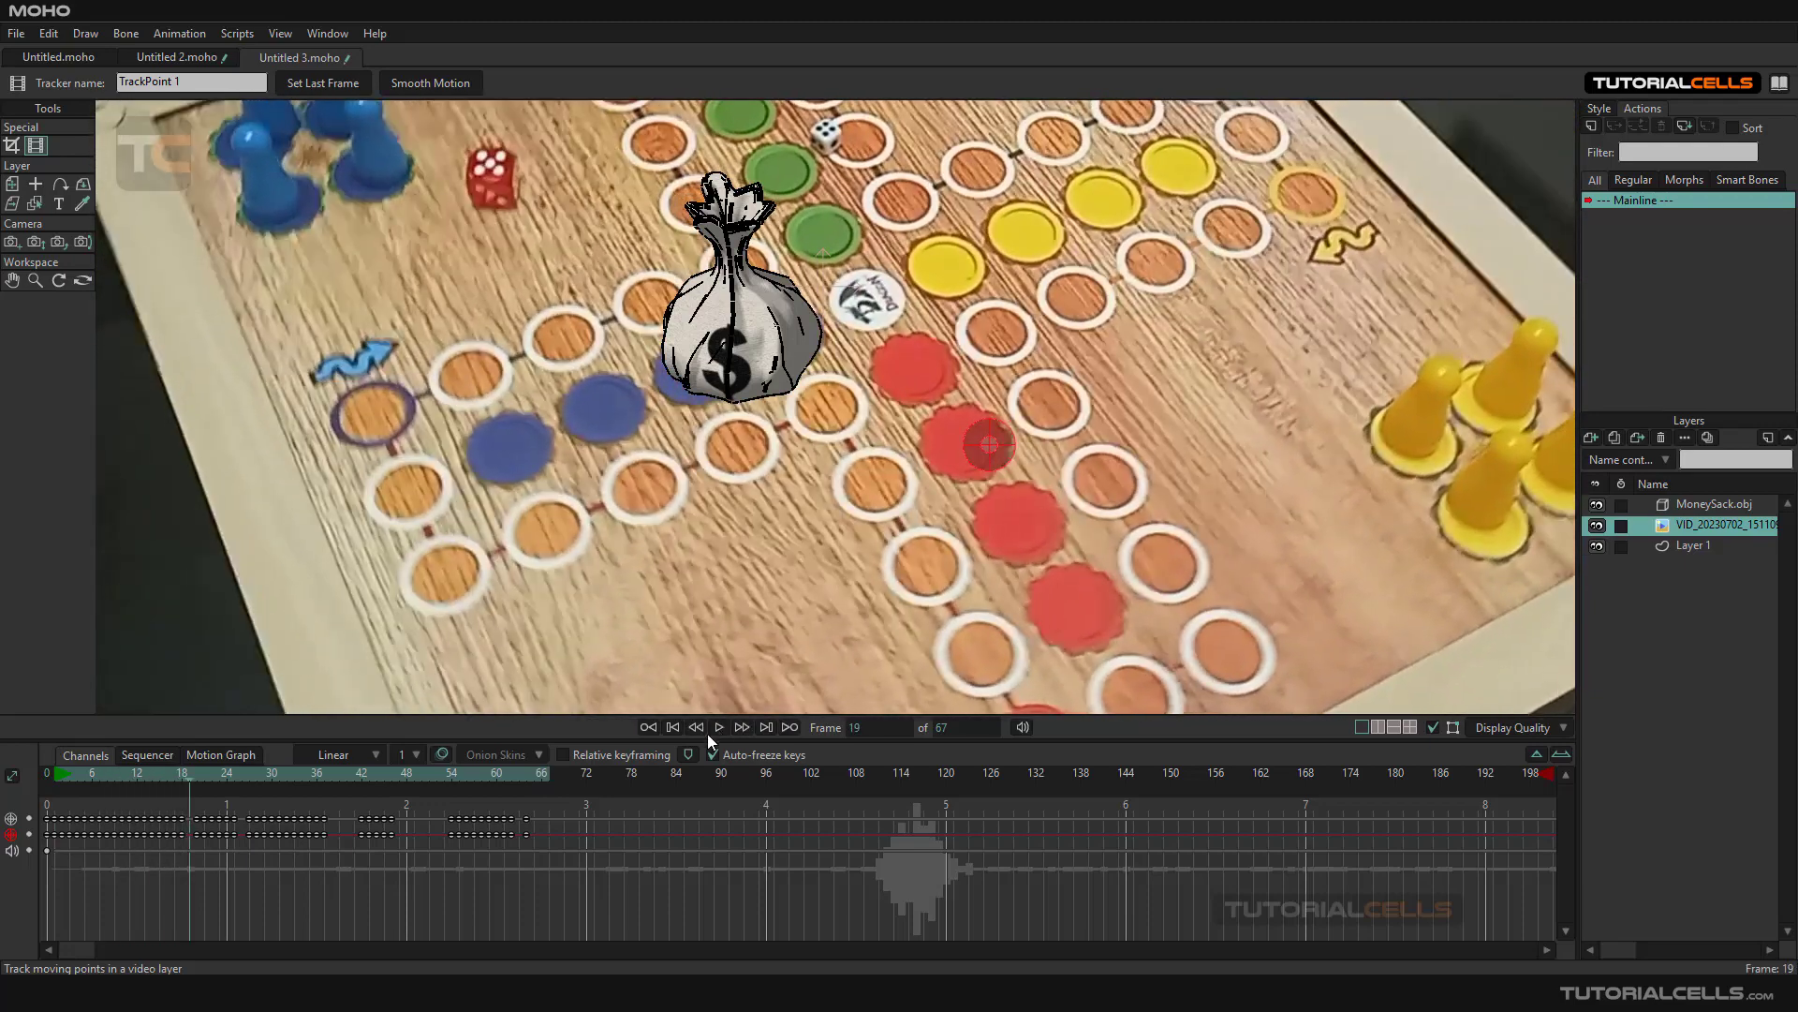
drag(982, 468, 965, 466)
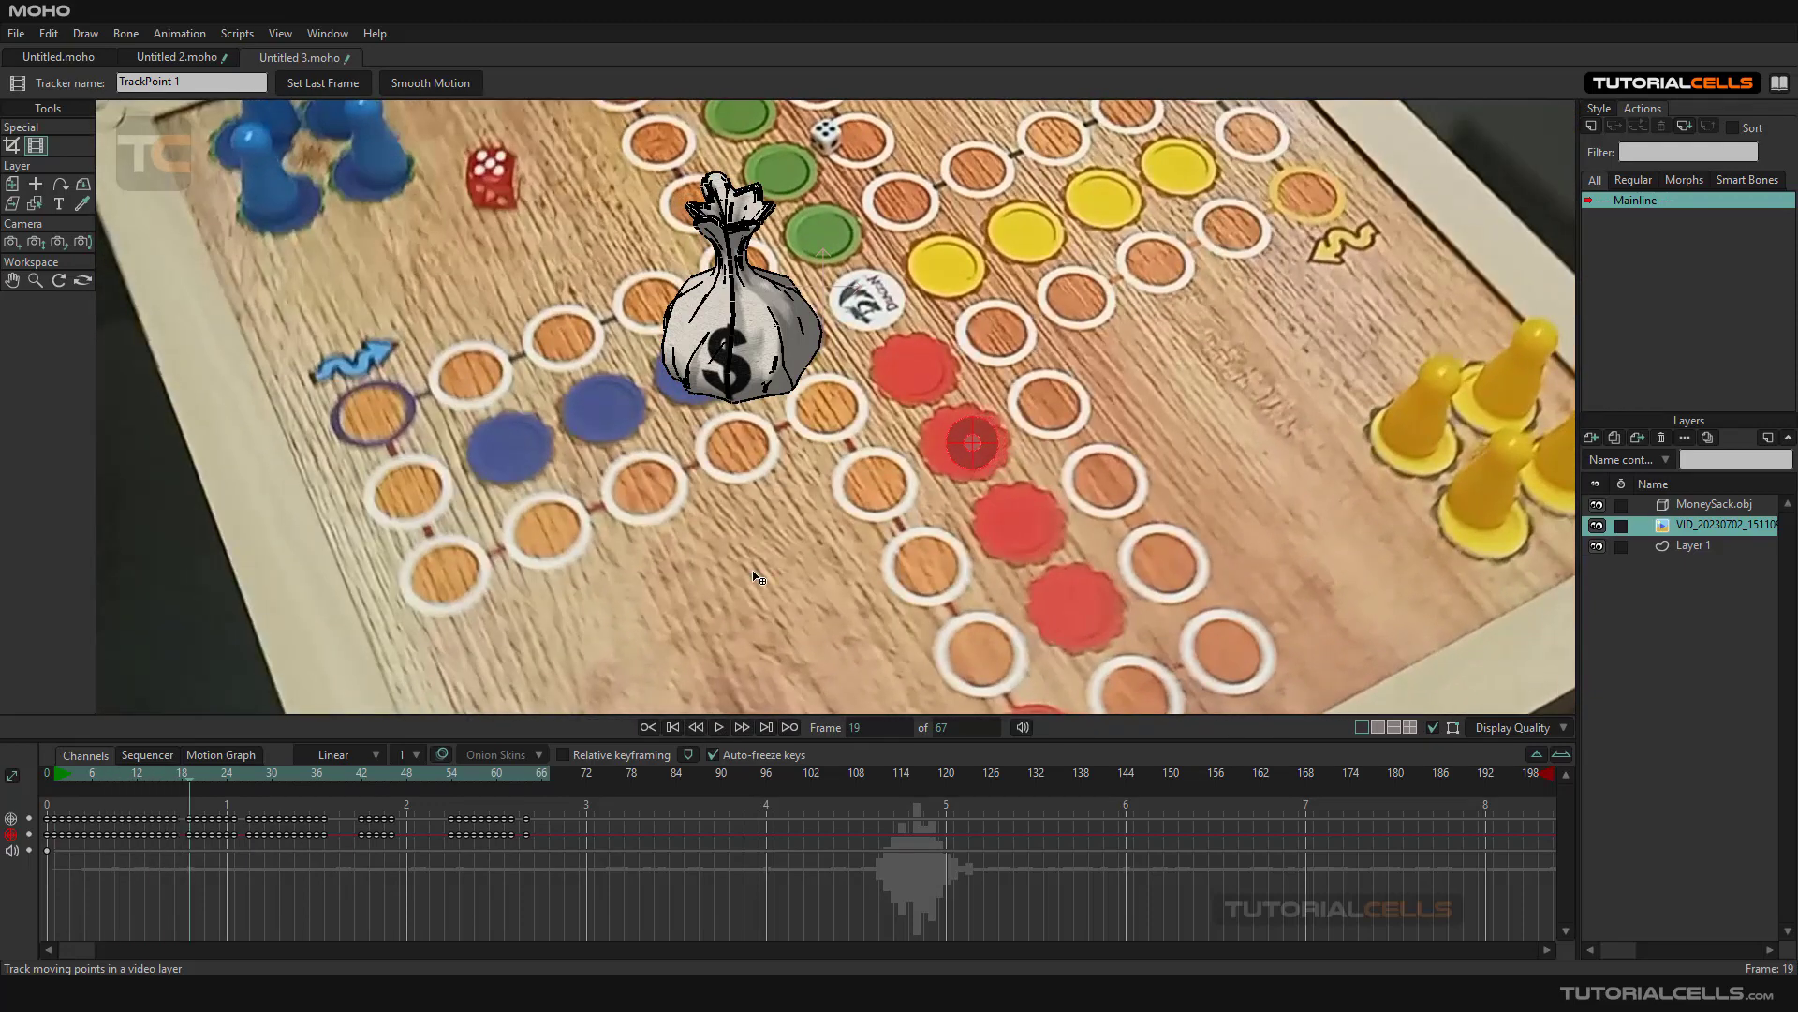
click(738, 728)
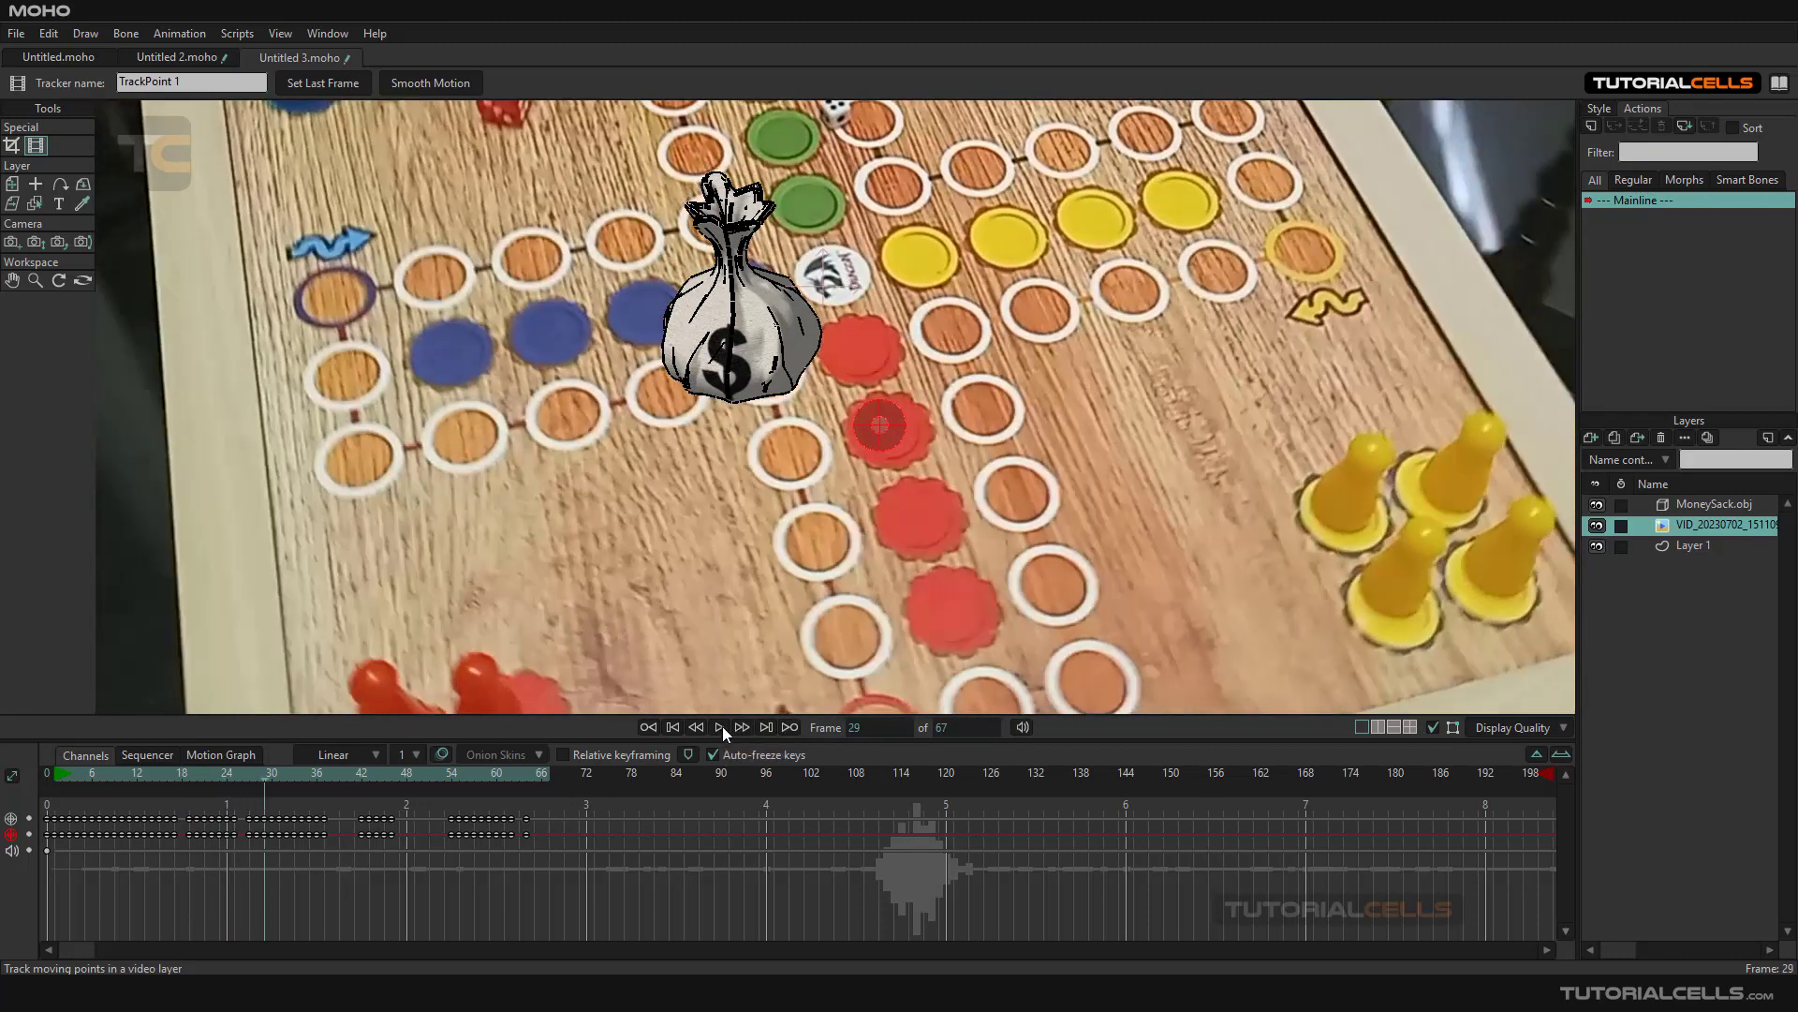
Step back to frame 24 and realign the tracker with the red piece
click(697, 727)
click(697, 727)
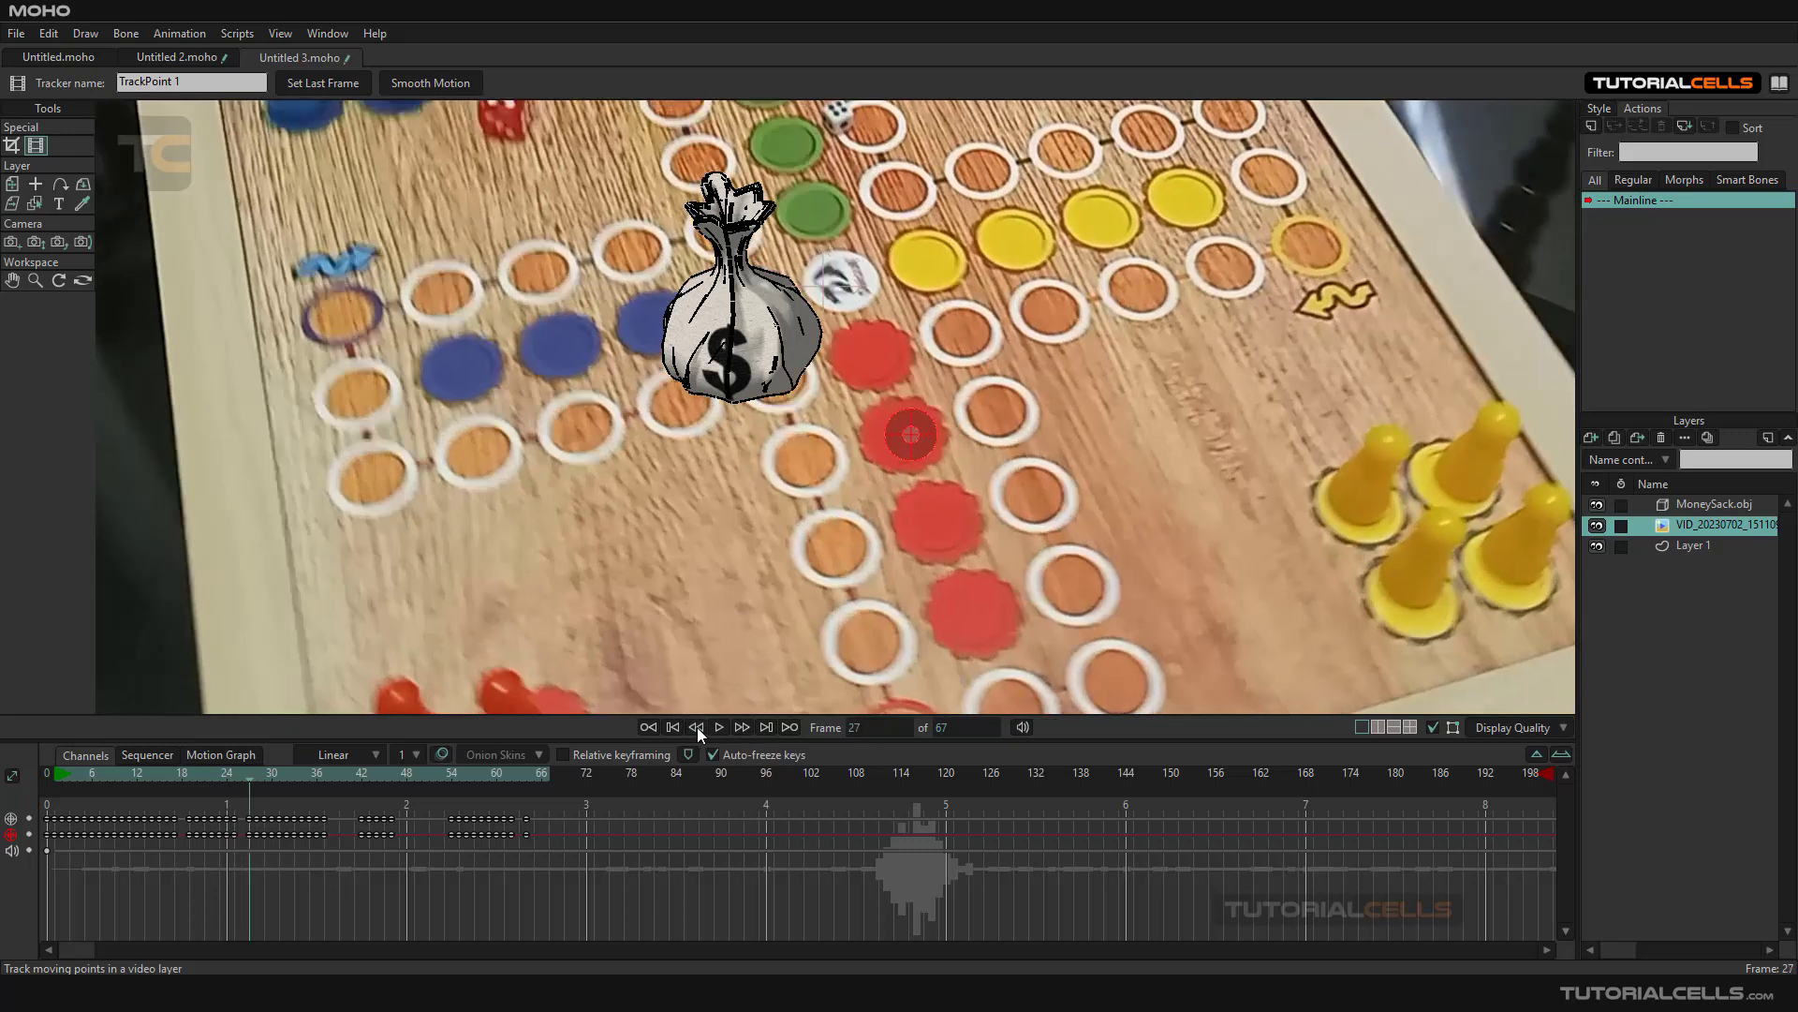
click(697, 727)
click(697, 726)
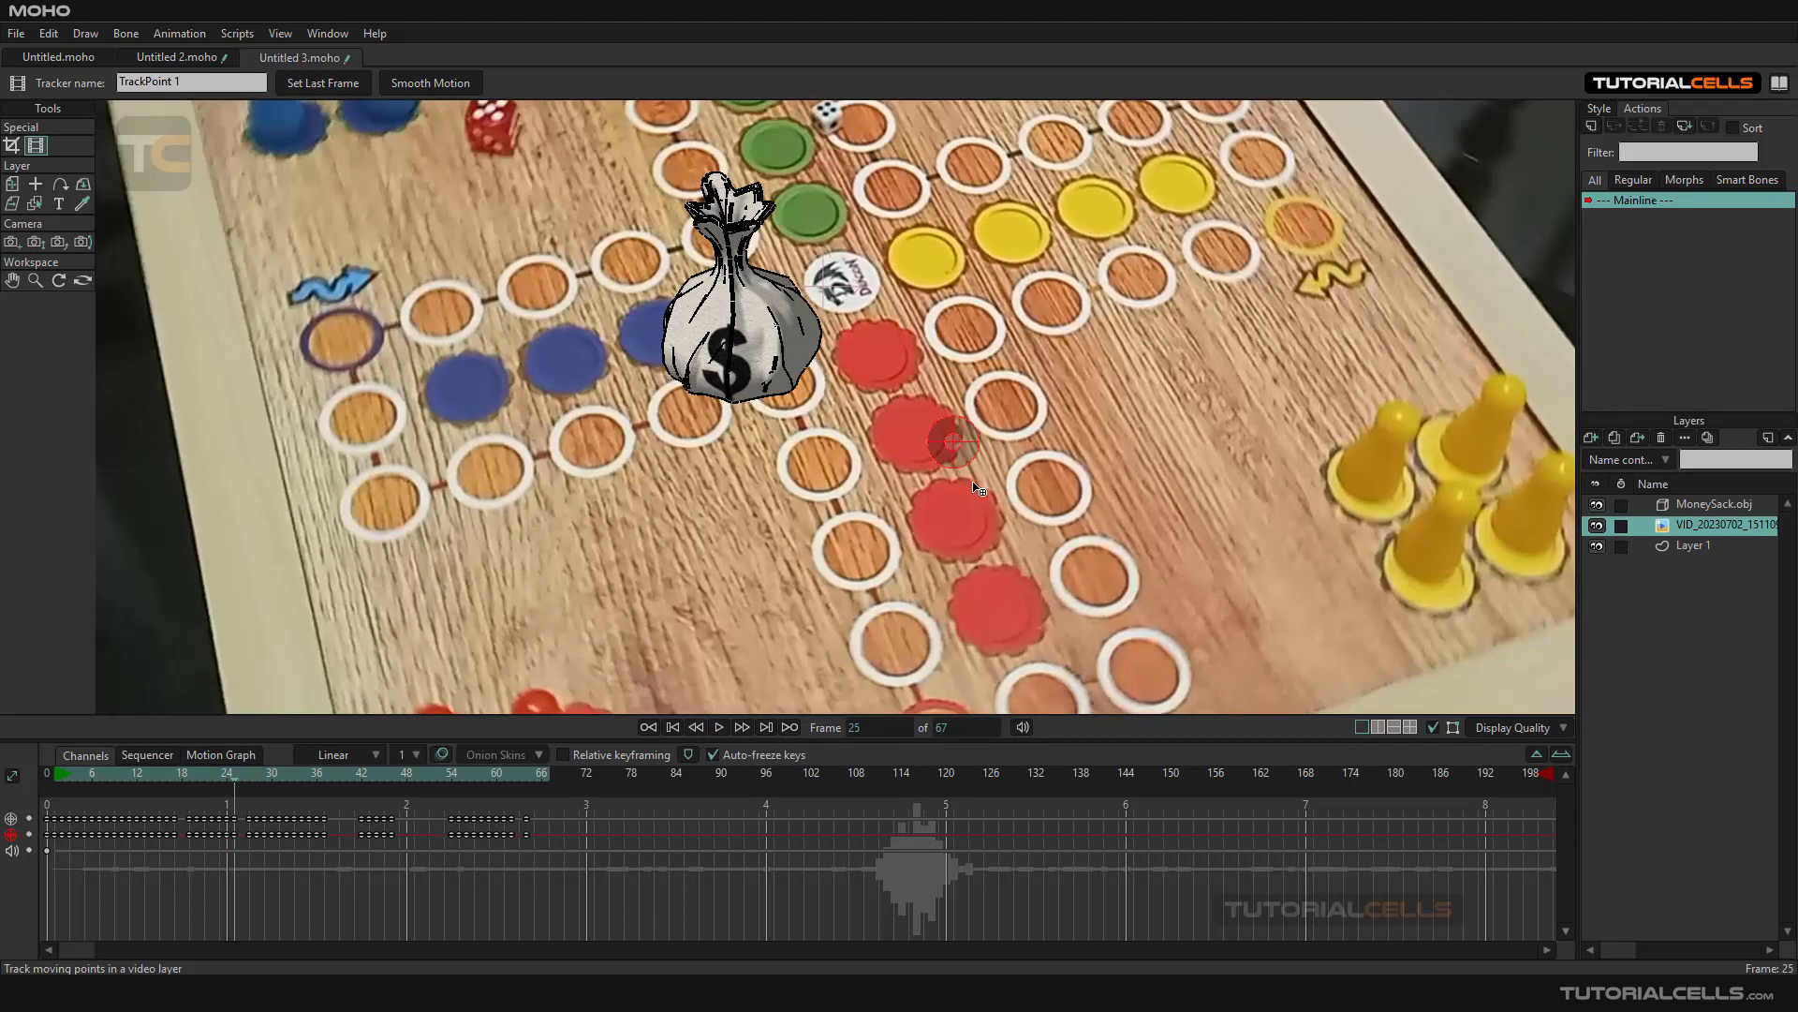
click(696, 727)
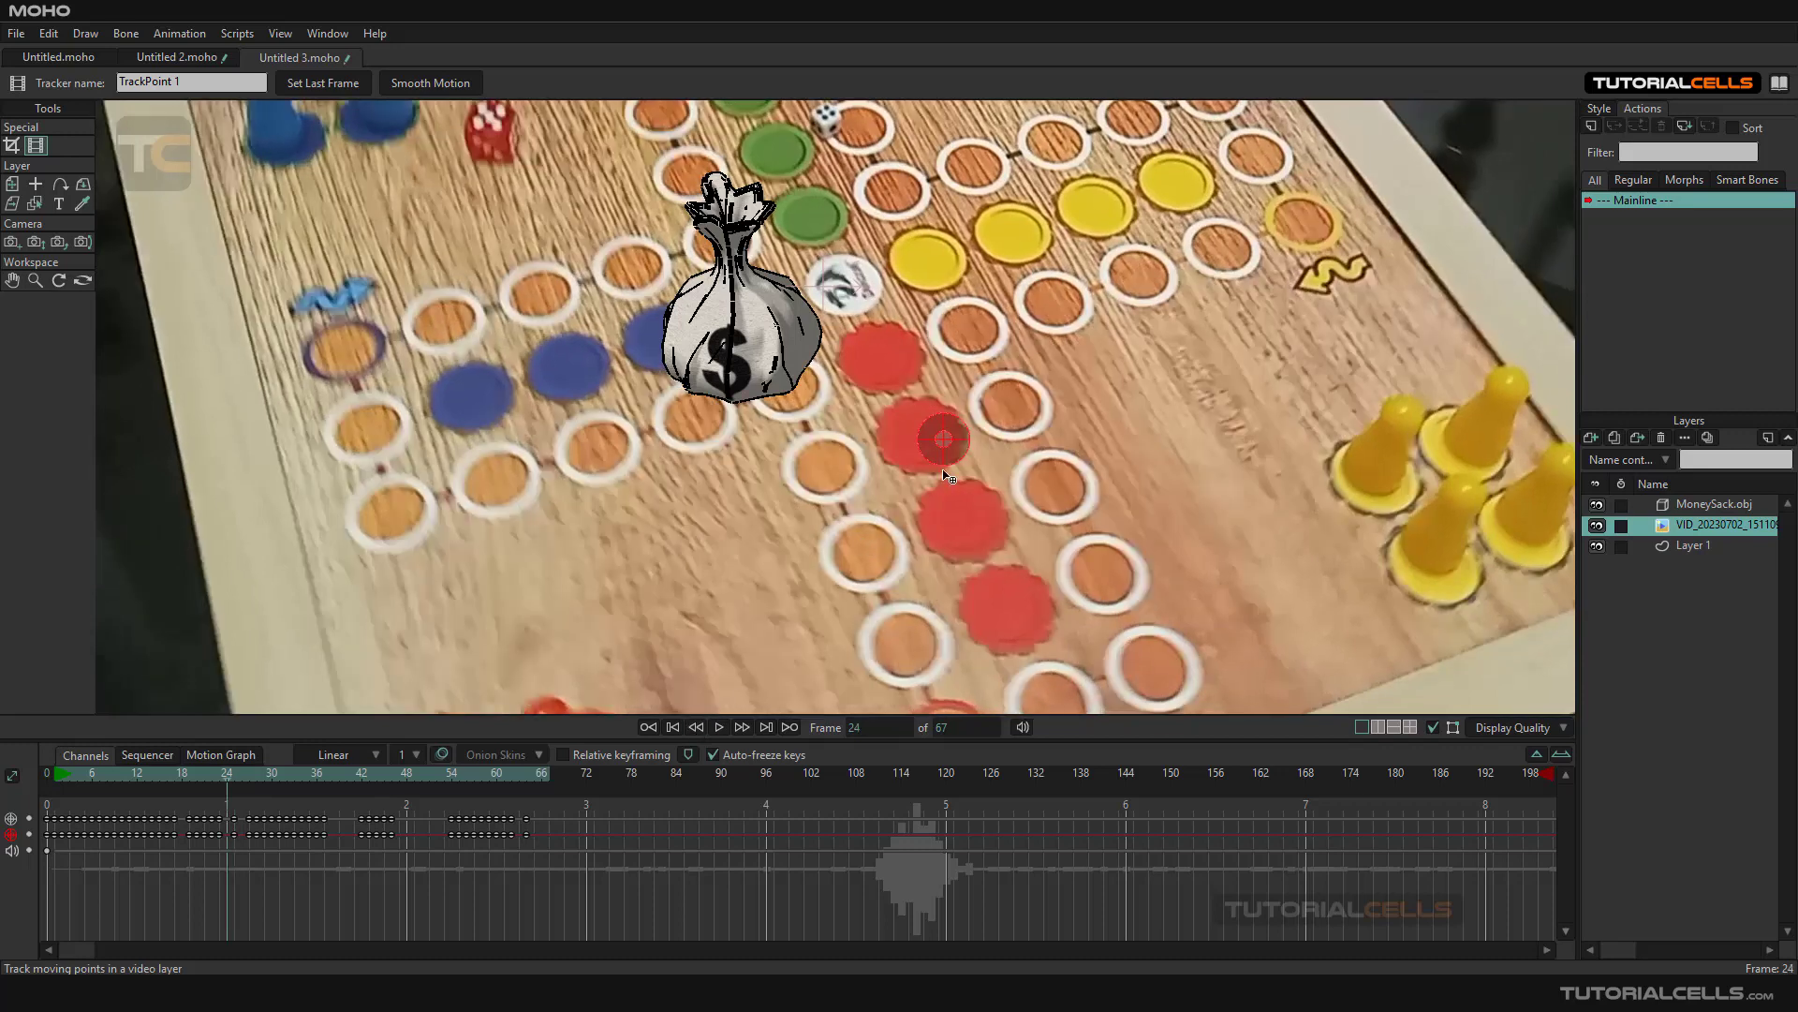
drag(956, 454, 940, 453)
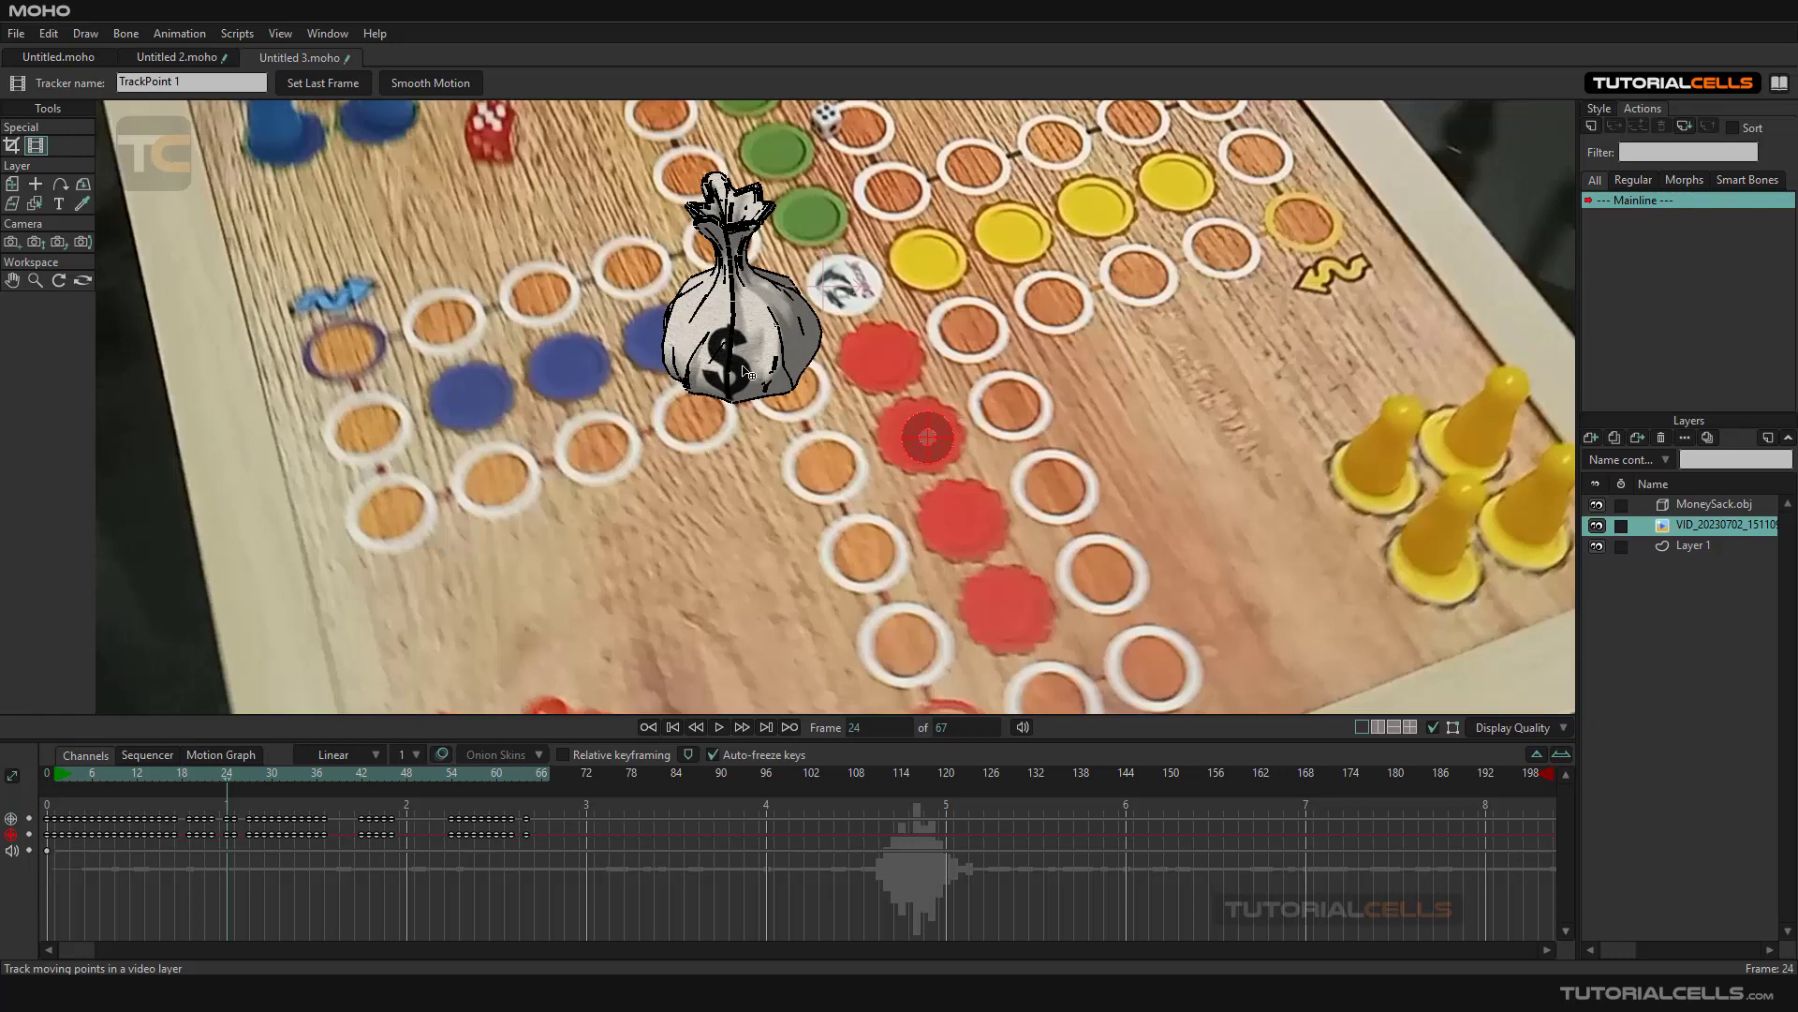
Realign the tracker on the red piece at frames 10 and 7
drag(267, 776, 121, 766)
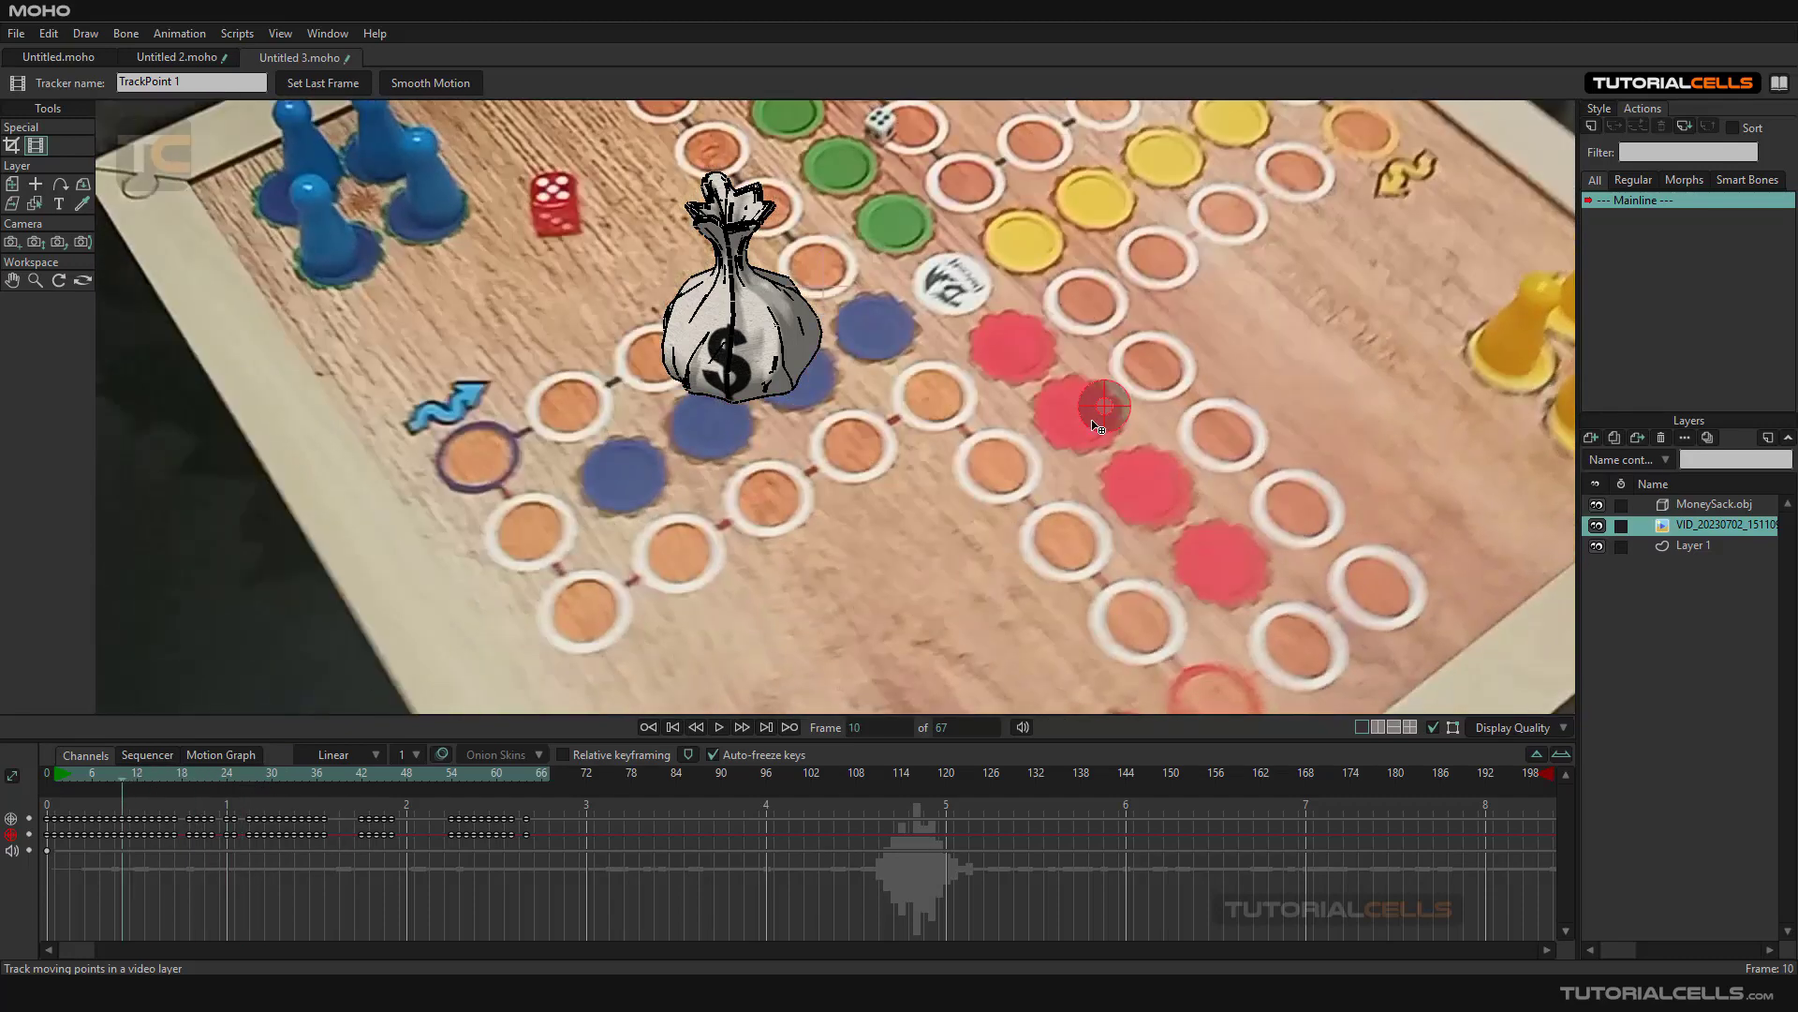
drag(1104, 406, 1082, 415)
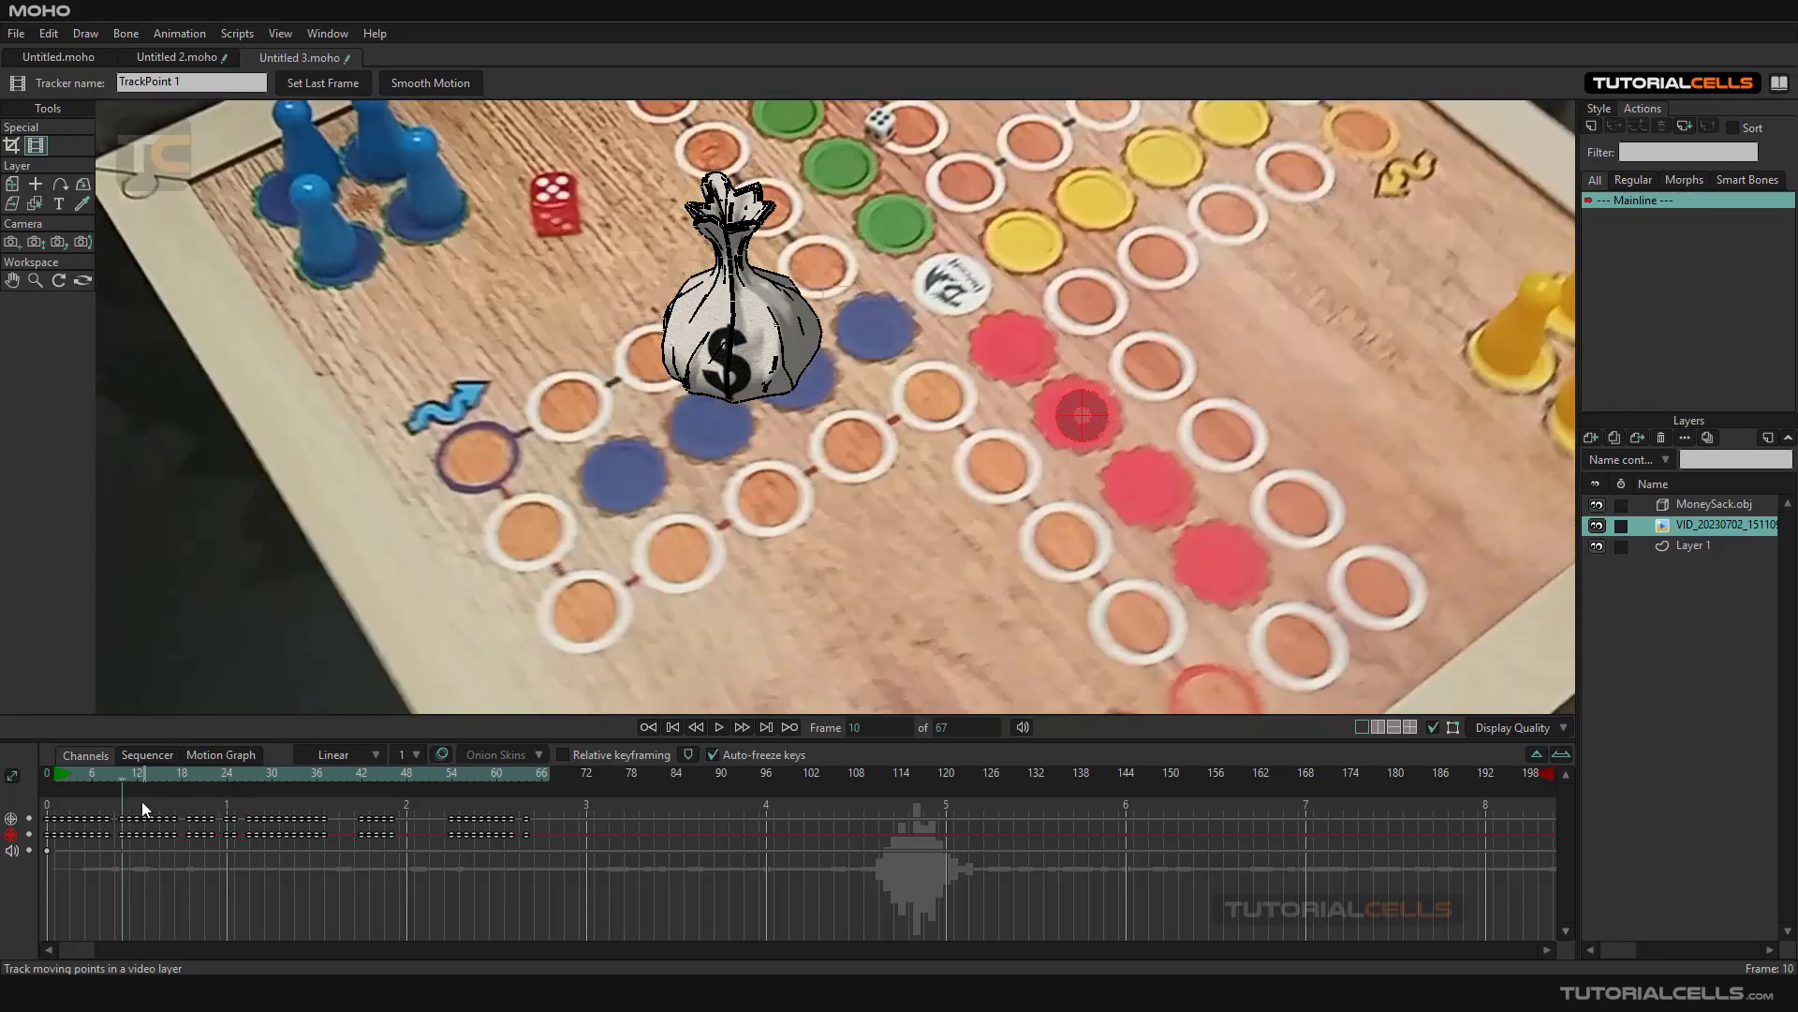
click(698, 729)
click(697, 728)
click(697, 728)
drag(1116, 397, 1084, 416)
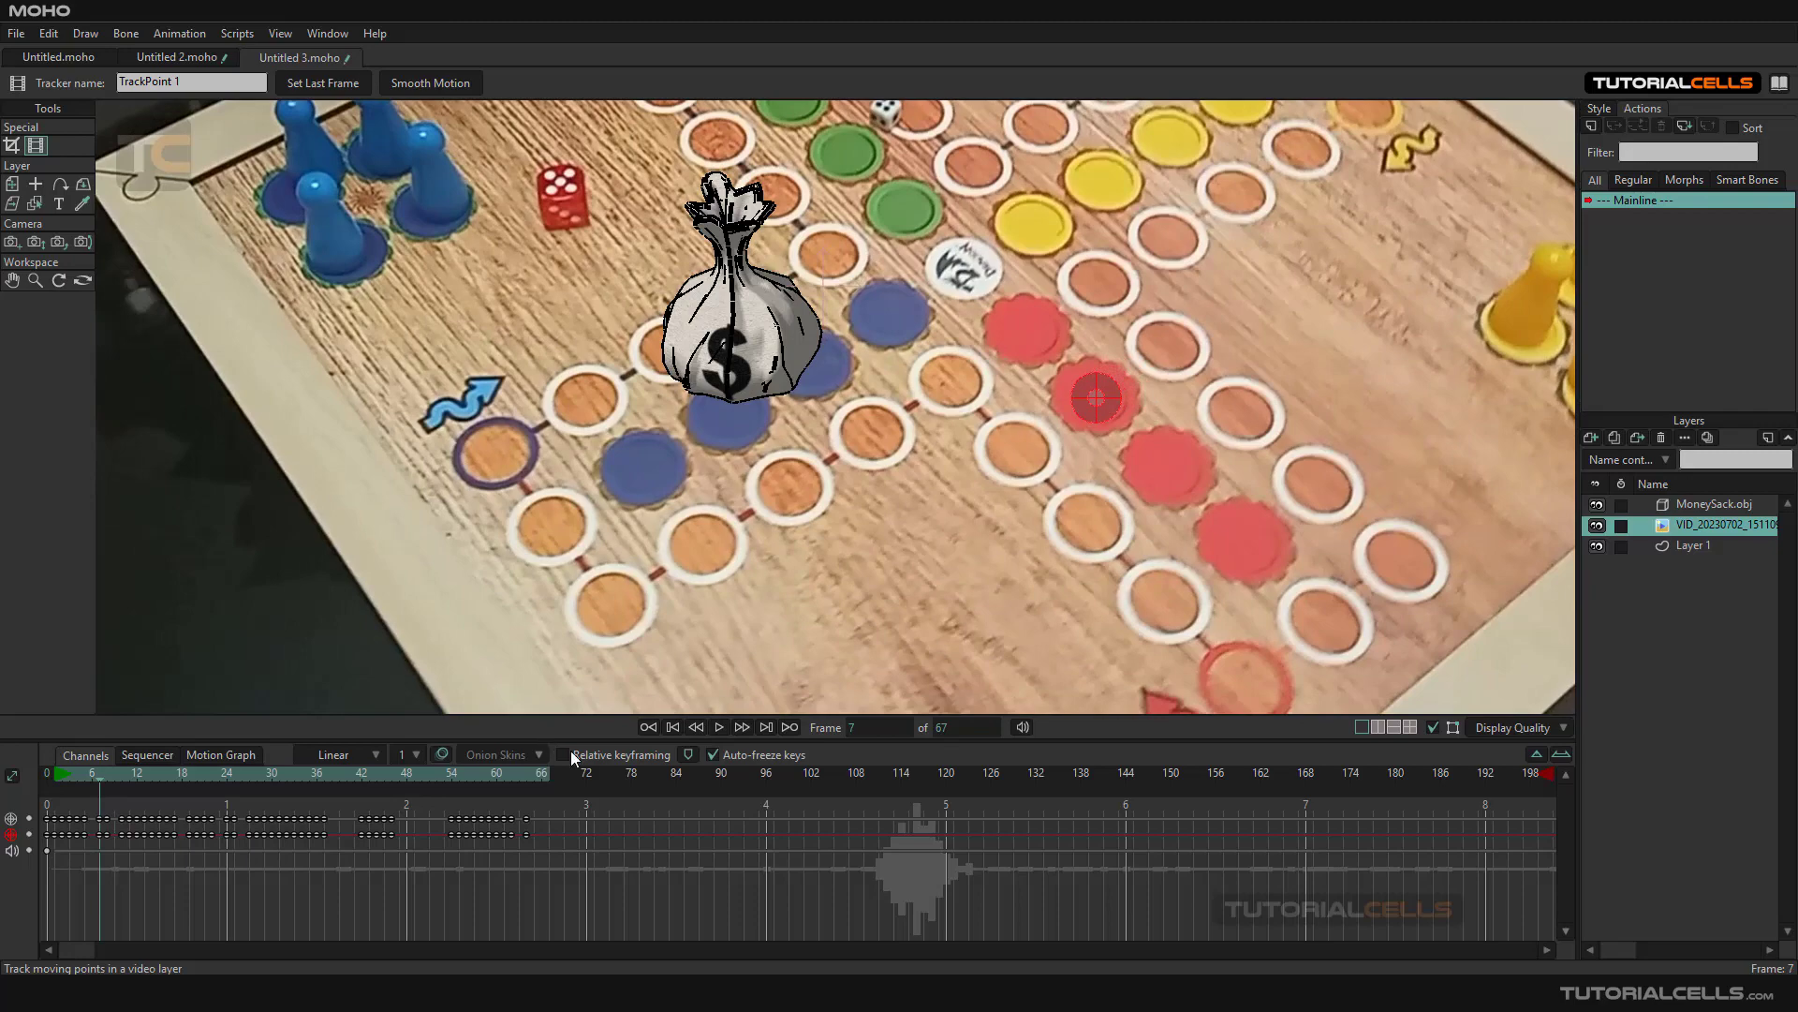
Step back five frames toward the start to check the tracker's placement
click(695, 729)
click(695, 729)
click(695, 729)
click(695, 728)
click(695, 729)
click(695, 729)
click(695, 729)
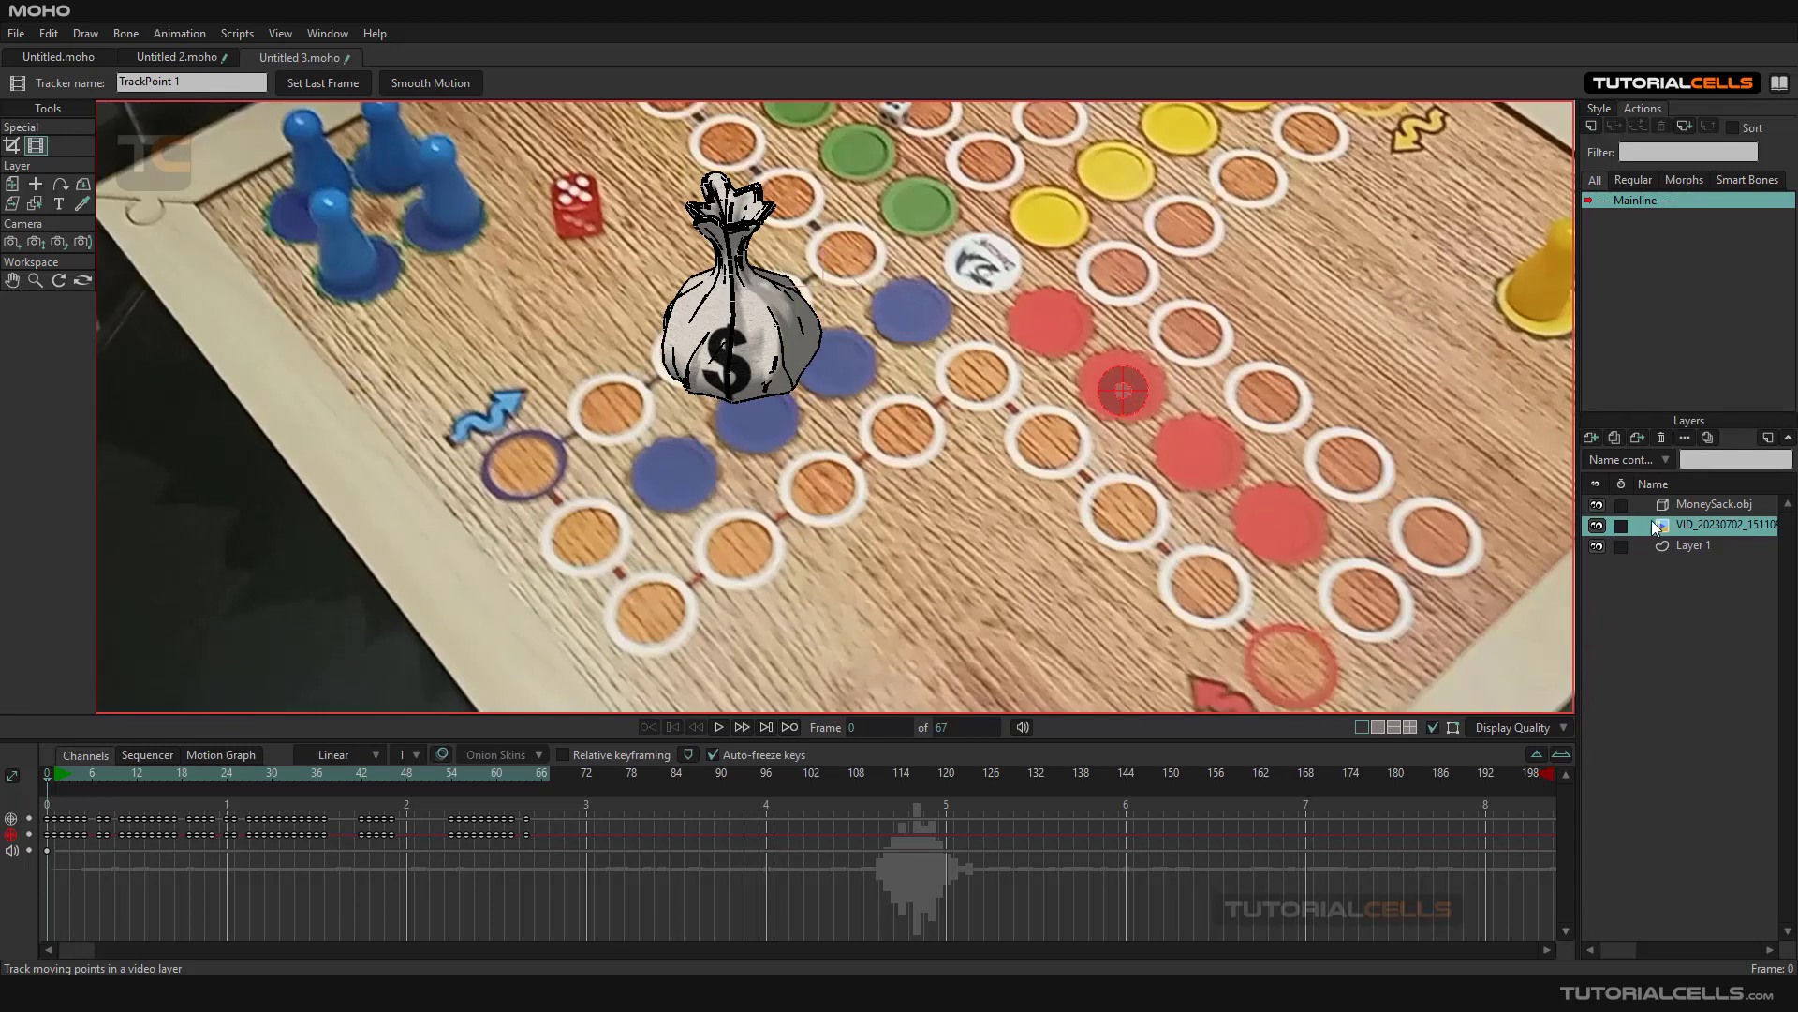
Select the MoneySack.obj layer, close its Layer Settings unchanged, and bring up the Animation menu
click(1686, 505)
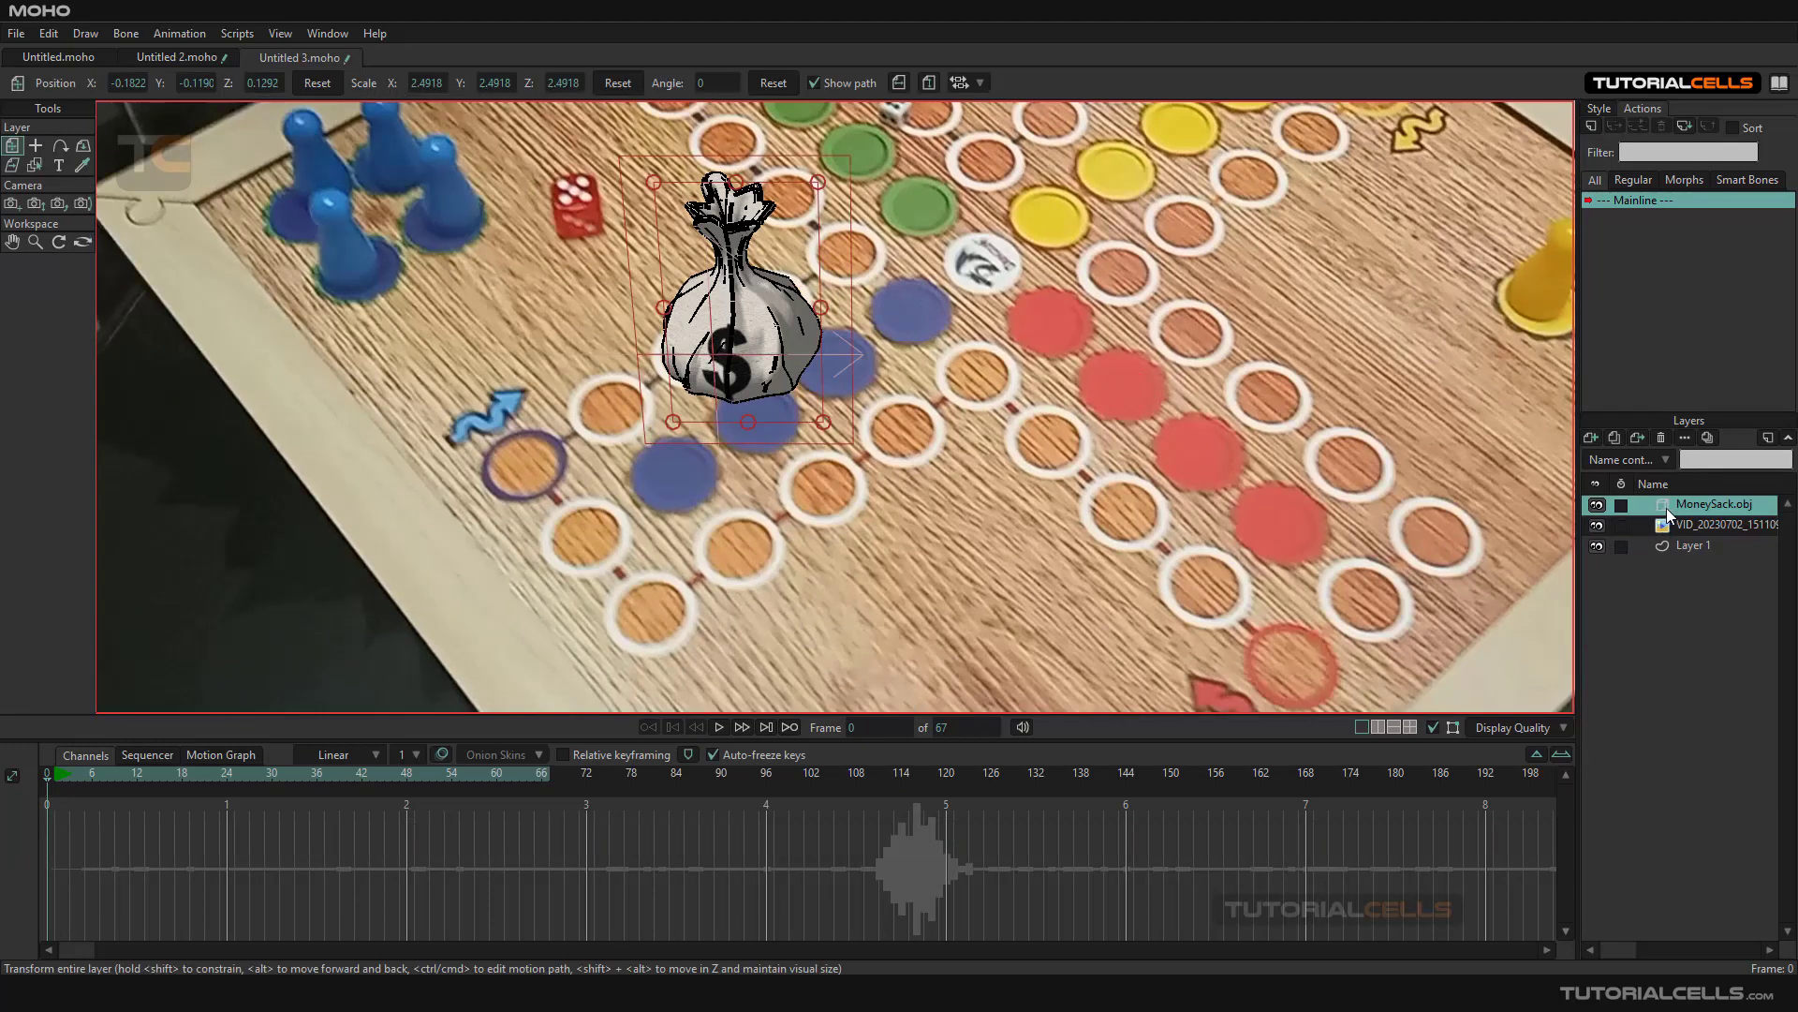
double_click(1667, 508)
drag(918, 200, 904, 200)
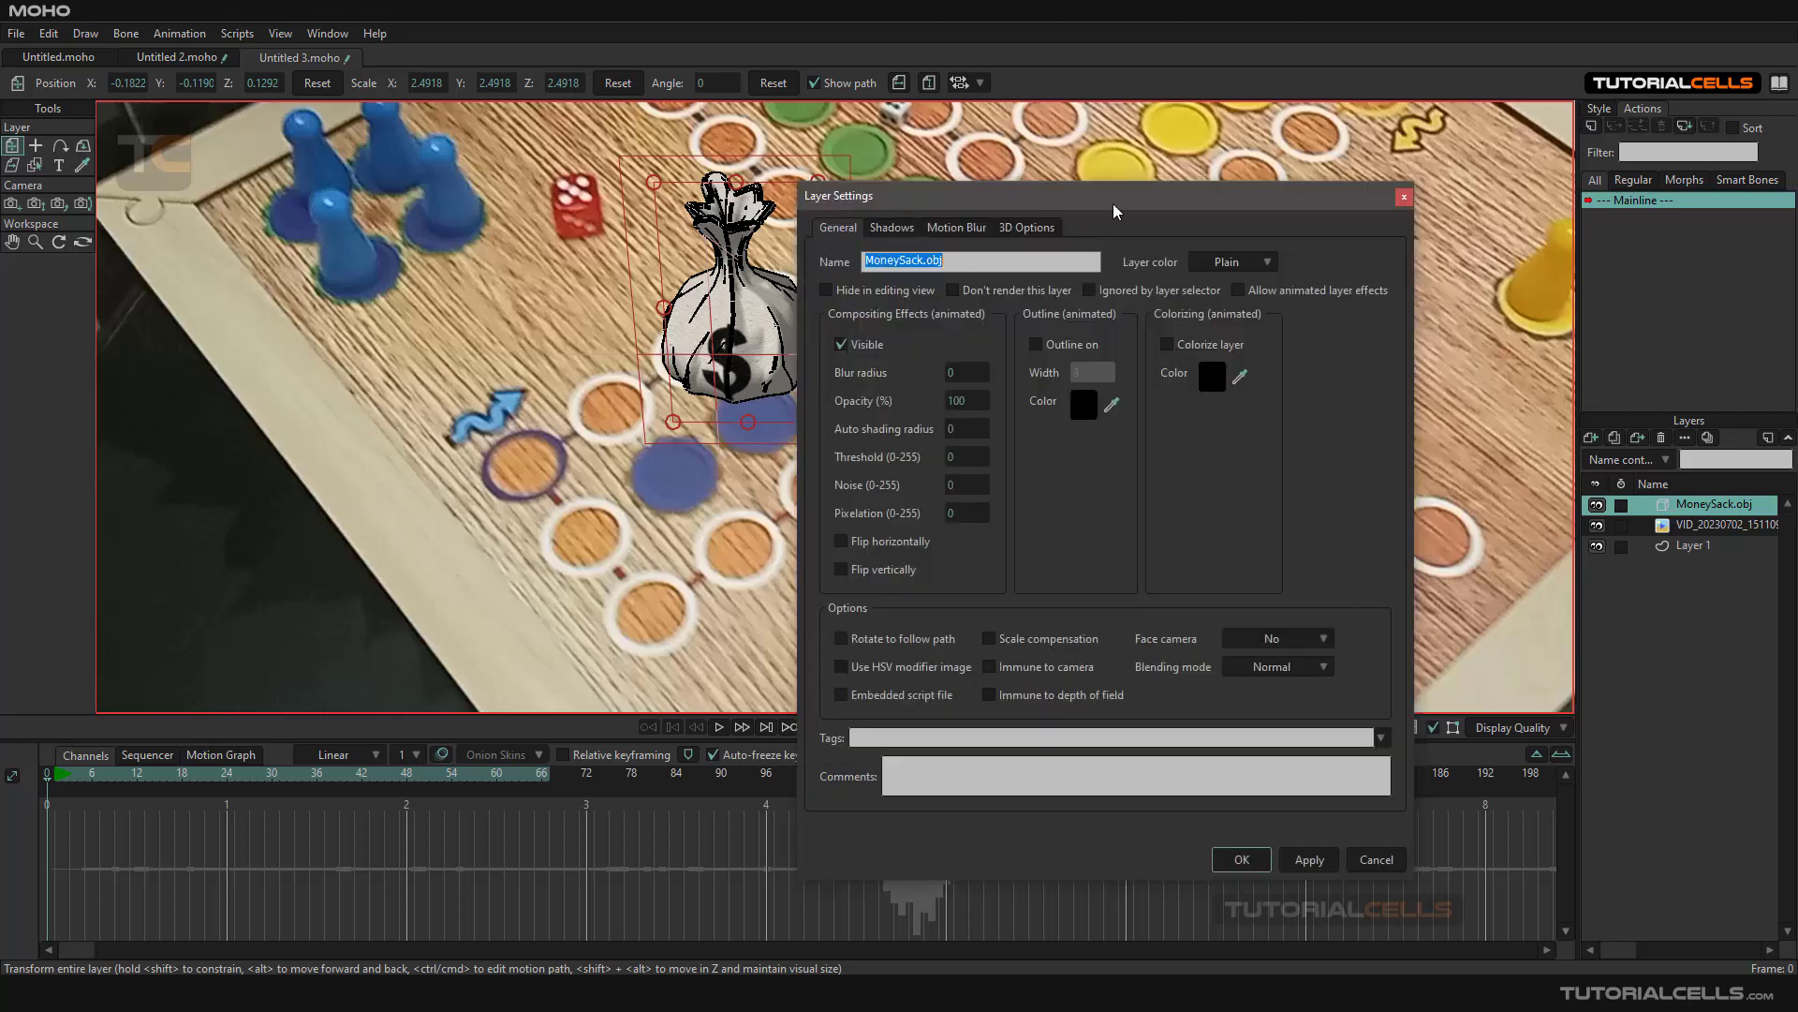
click(1405, 197)
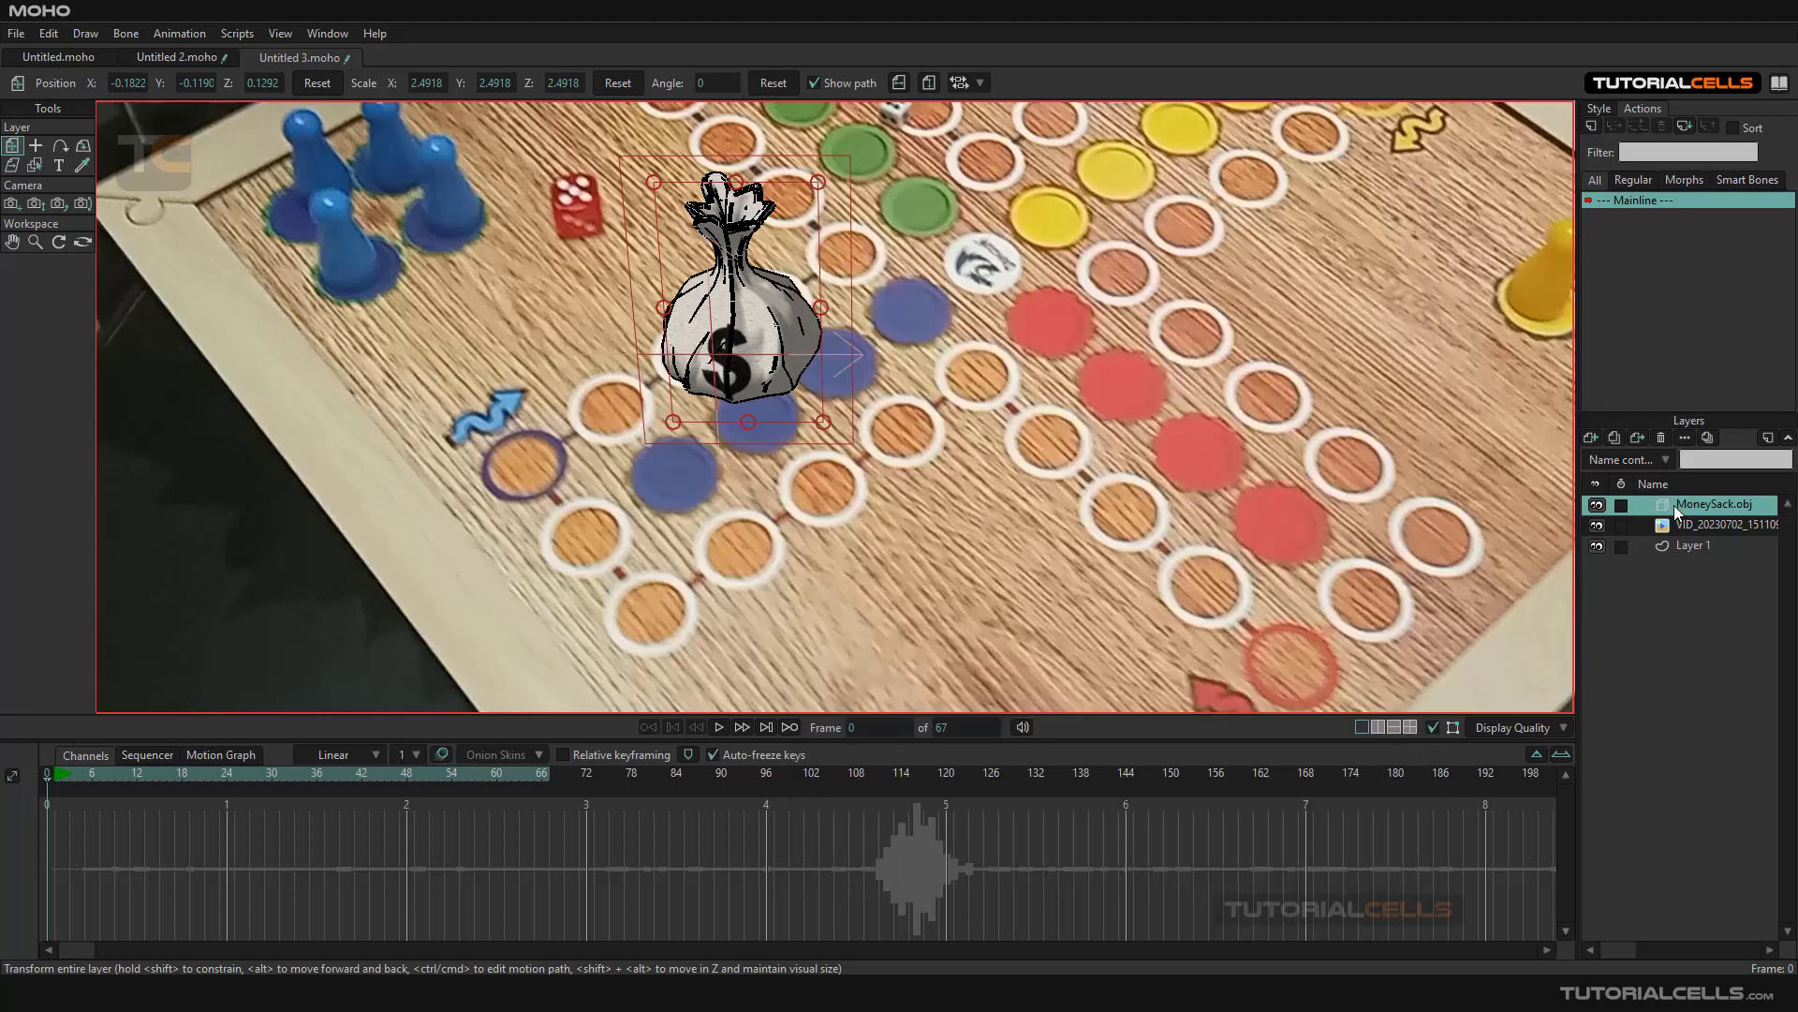
click(181, 34)
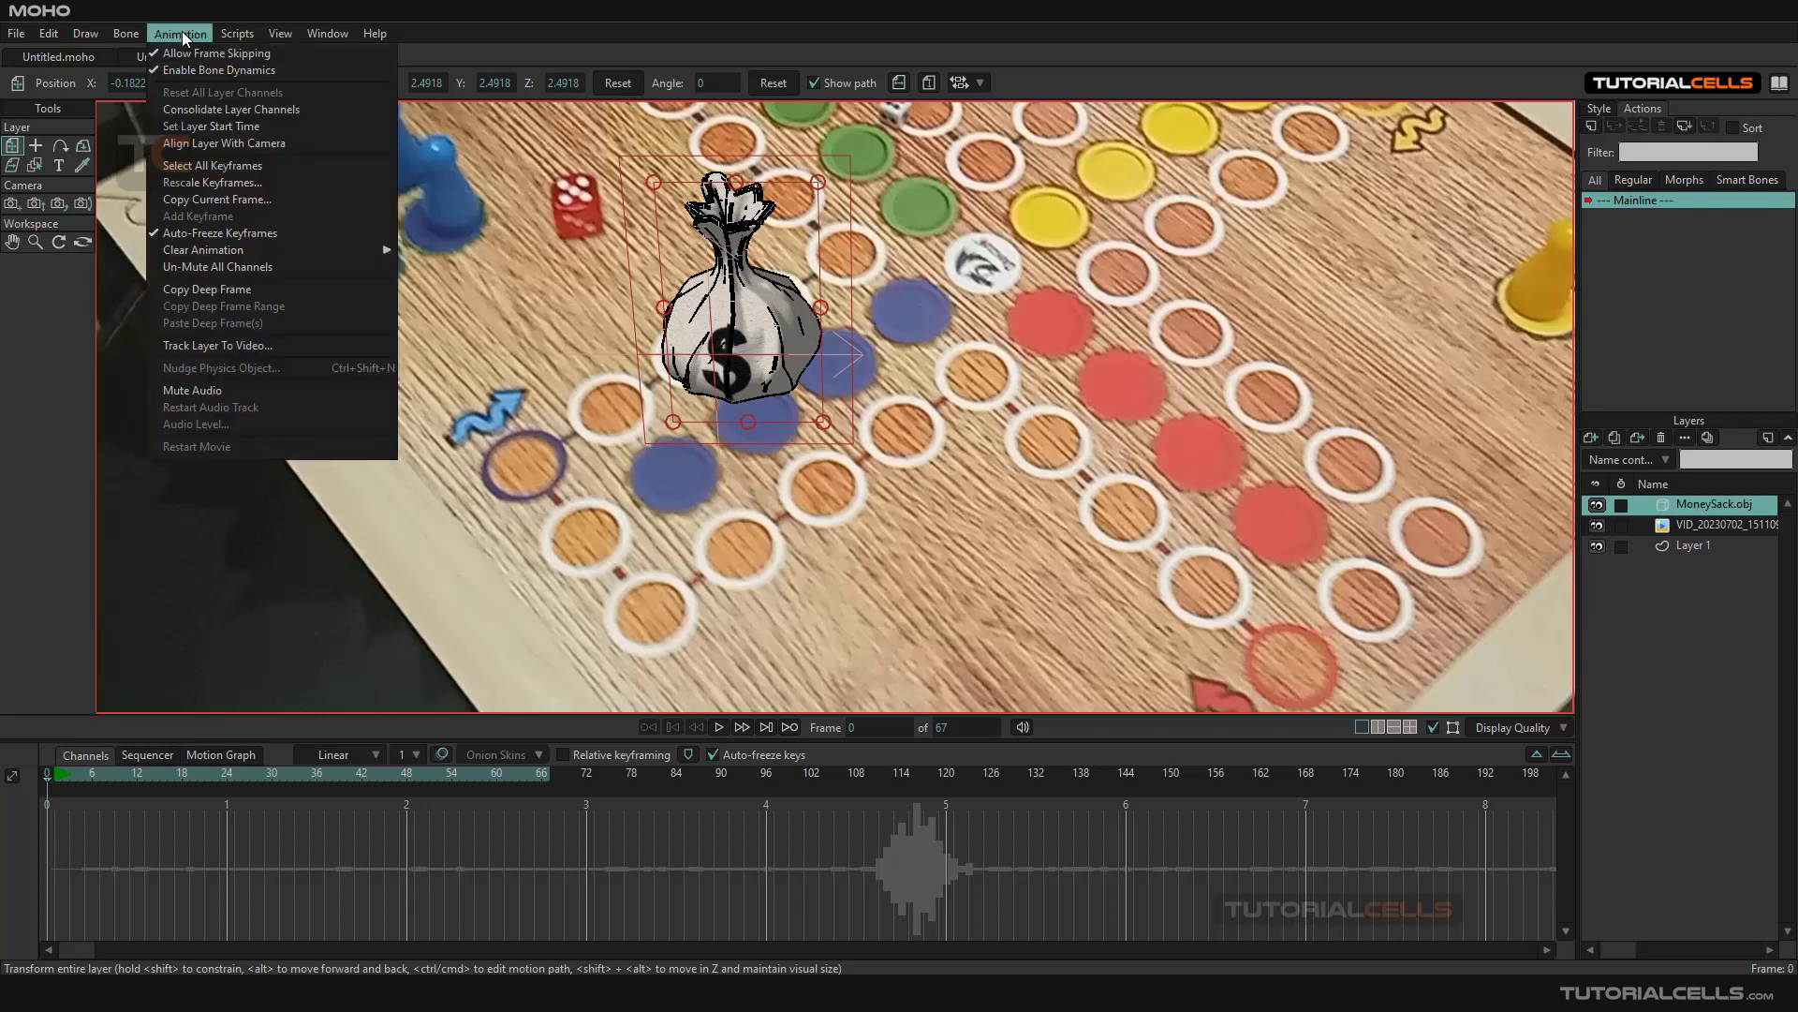
Run Track Layer To Video with TrackPoint 1 as the primary tracking point
click(229, 346)
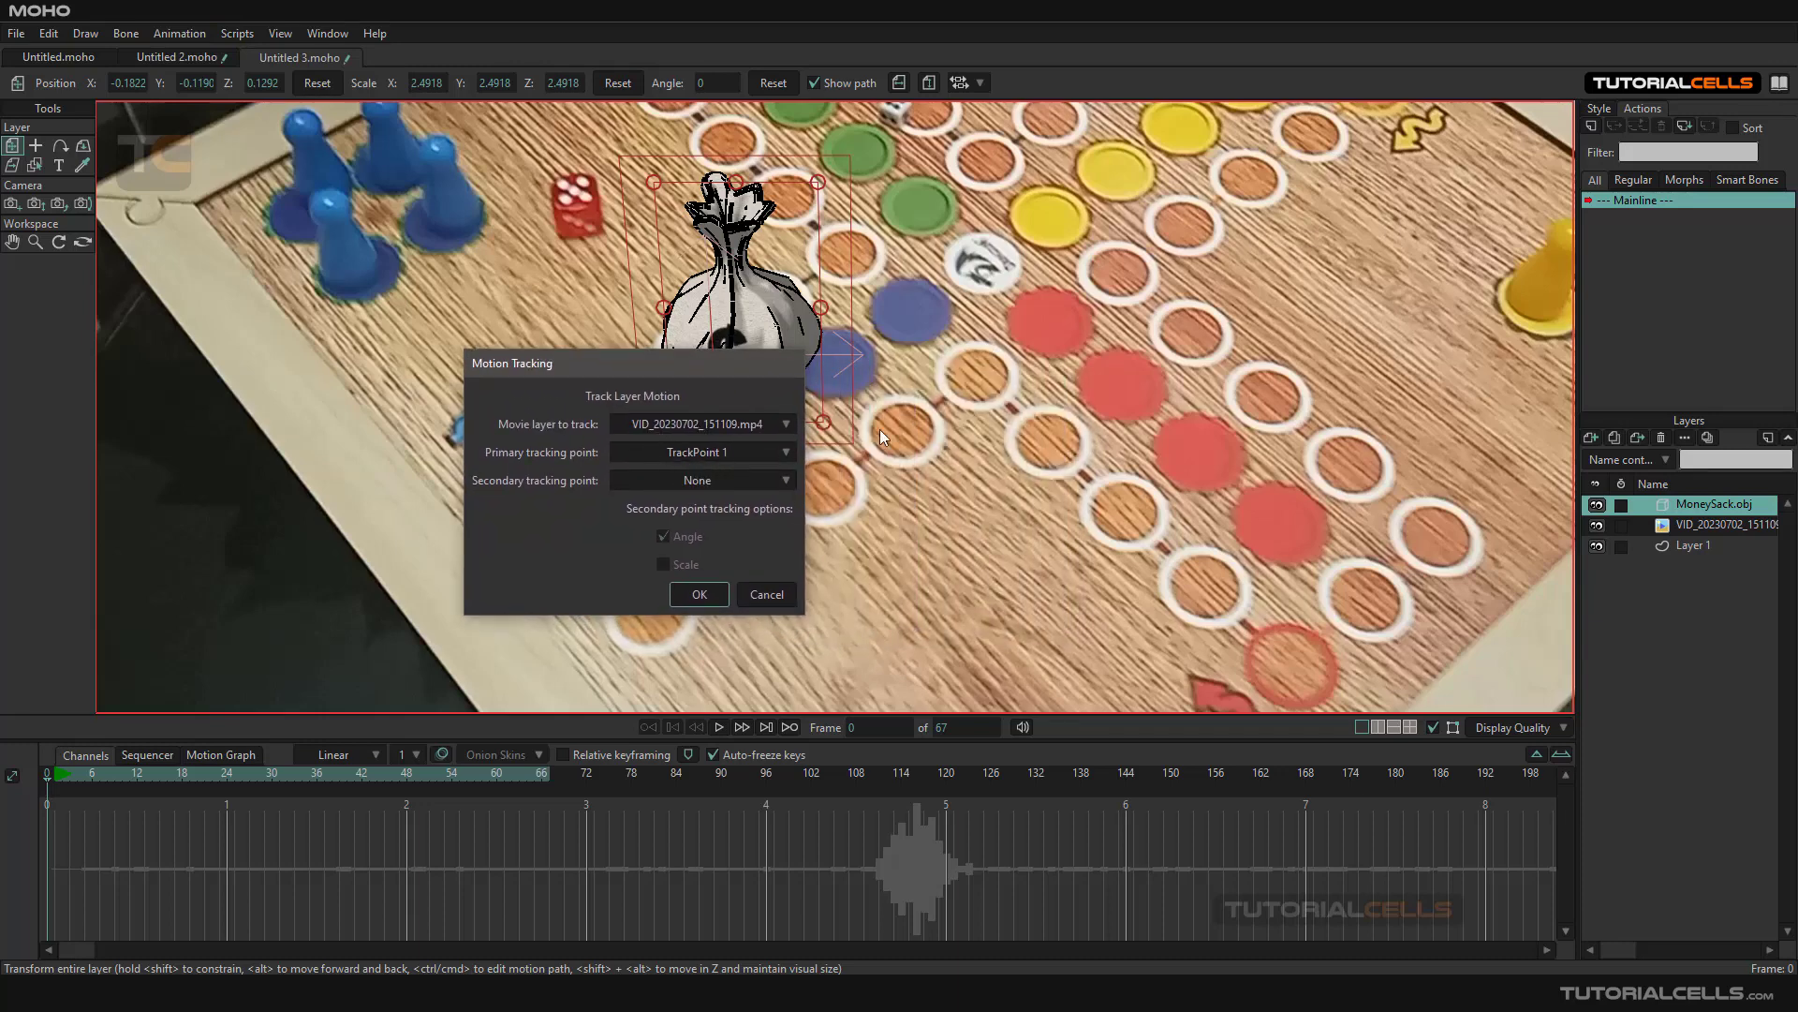
click(700, 595)
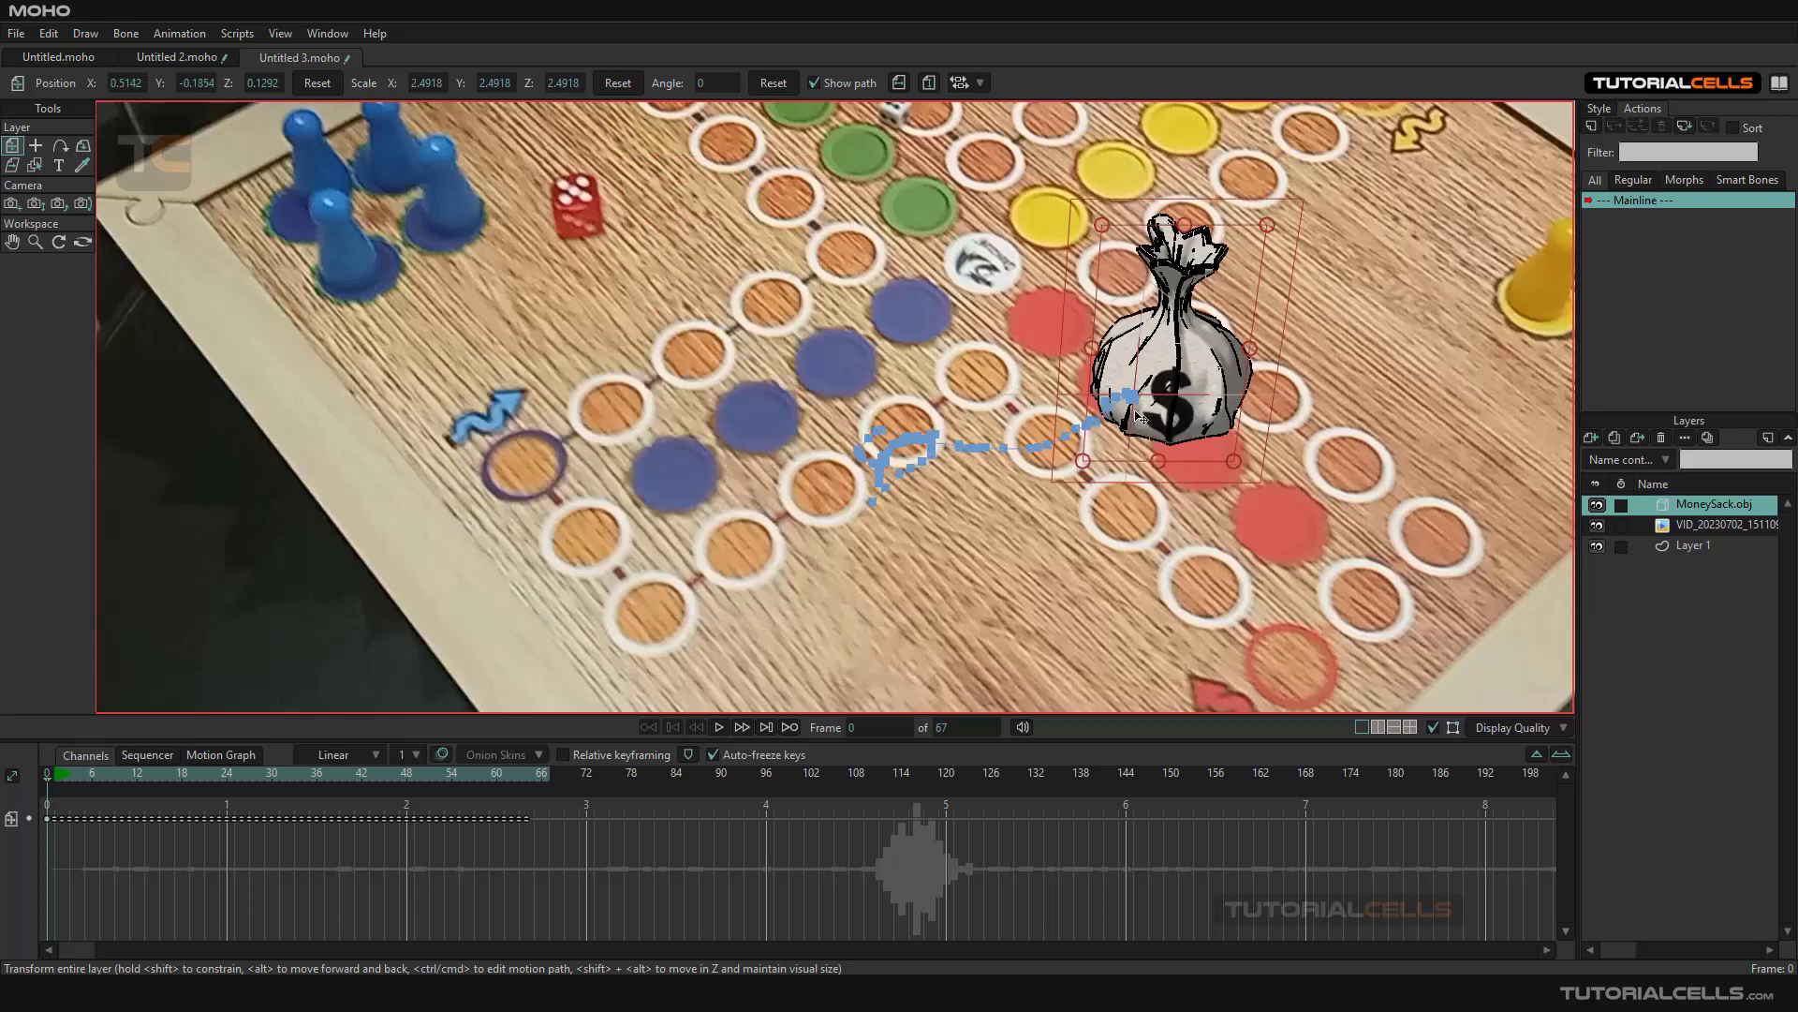
click(714, 727)
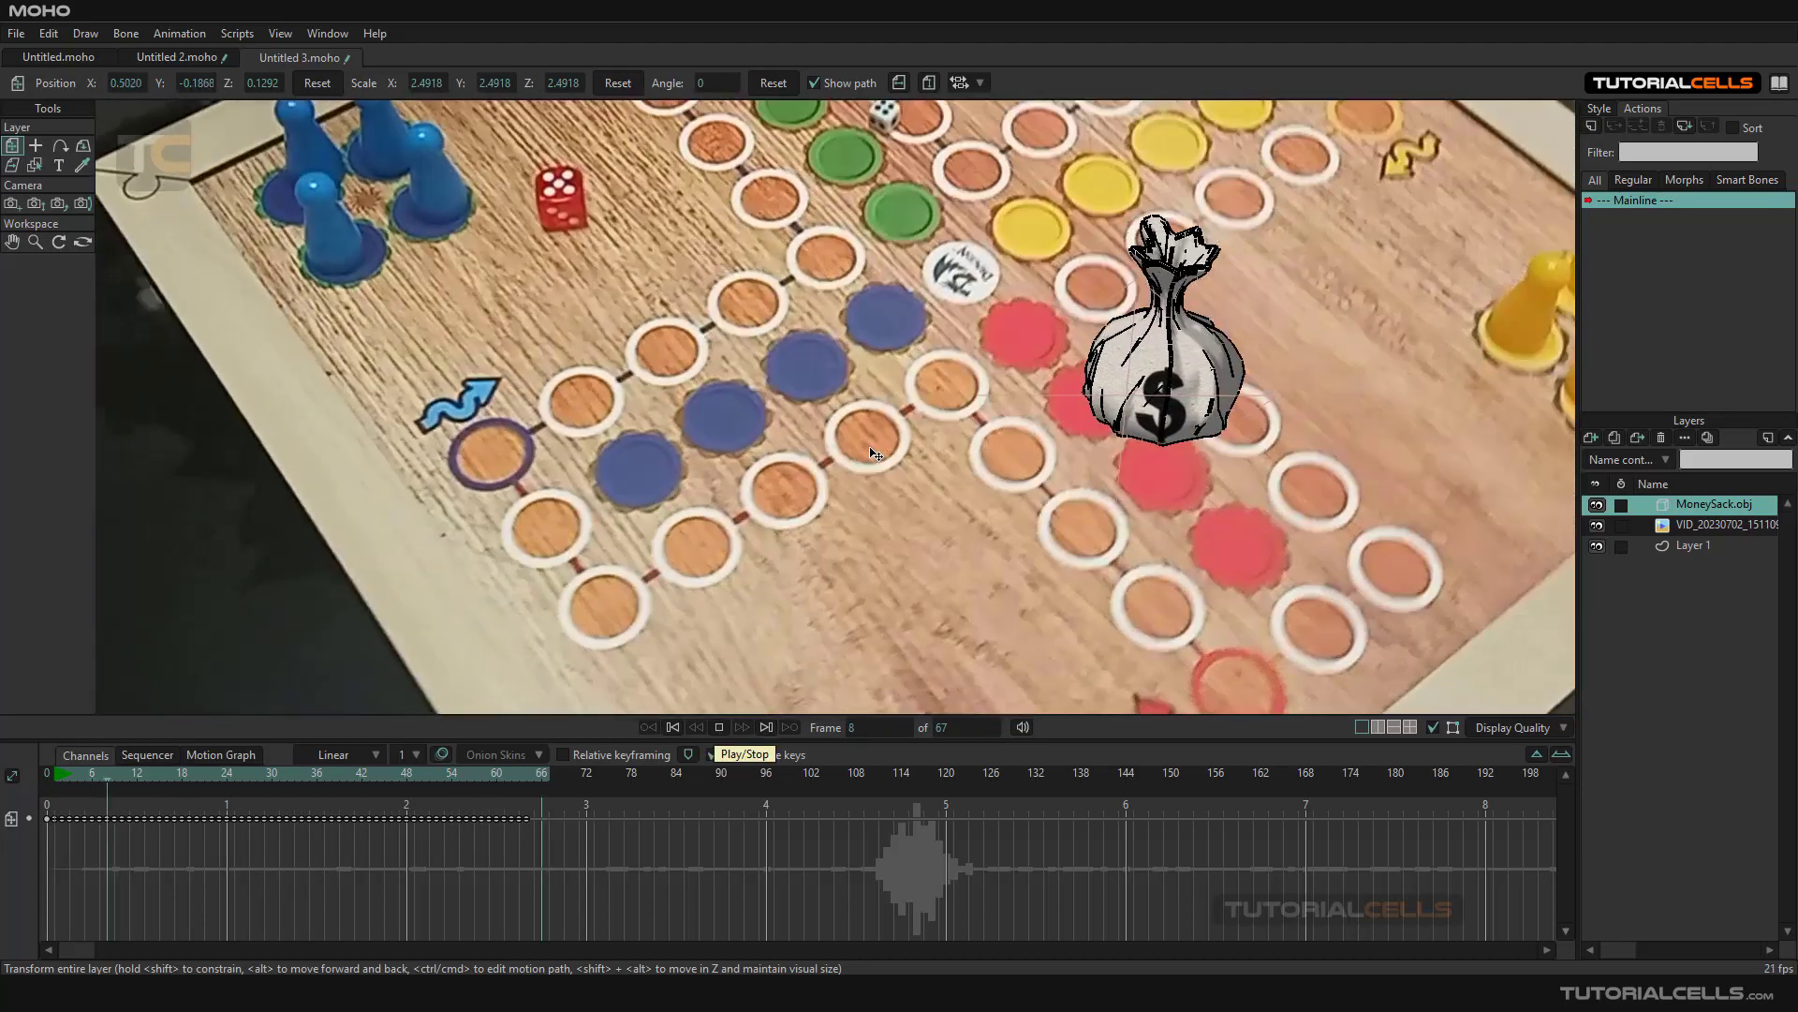
scroll(867, 456, down, 5)
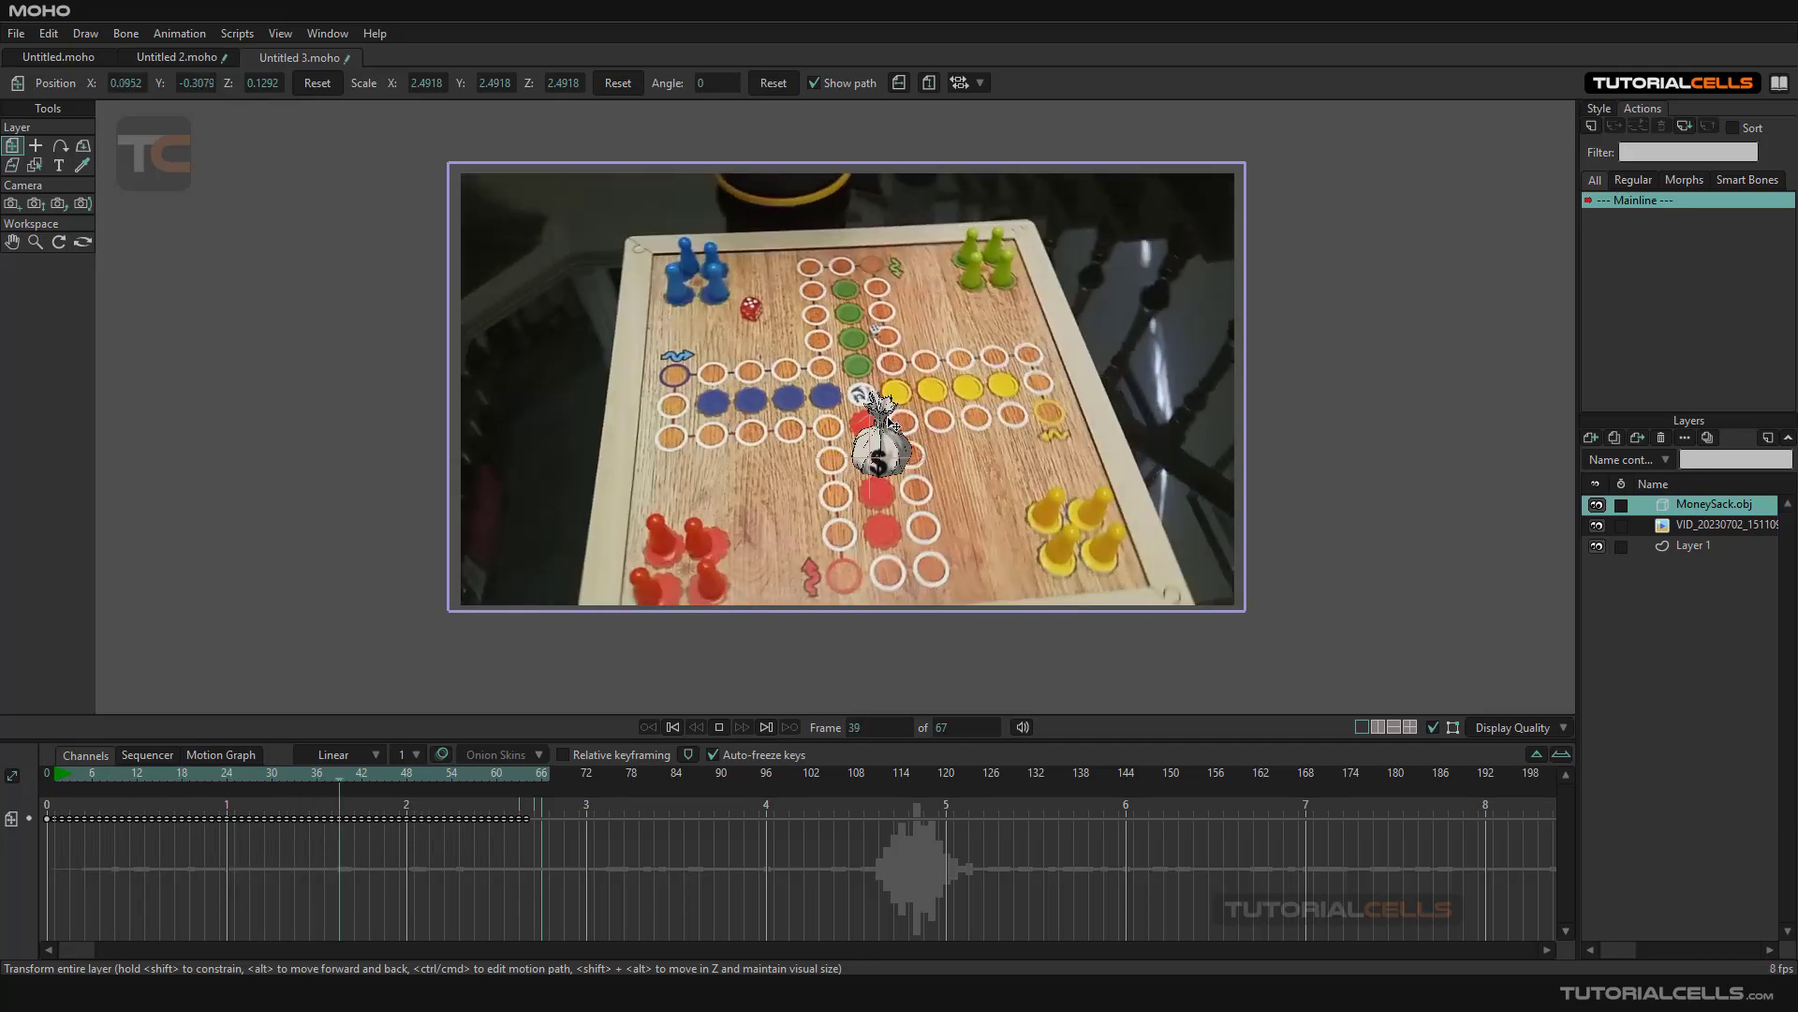
click(718, 727)
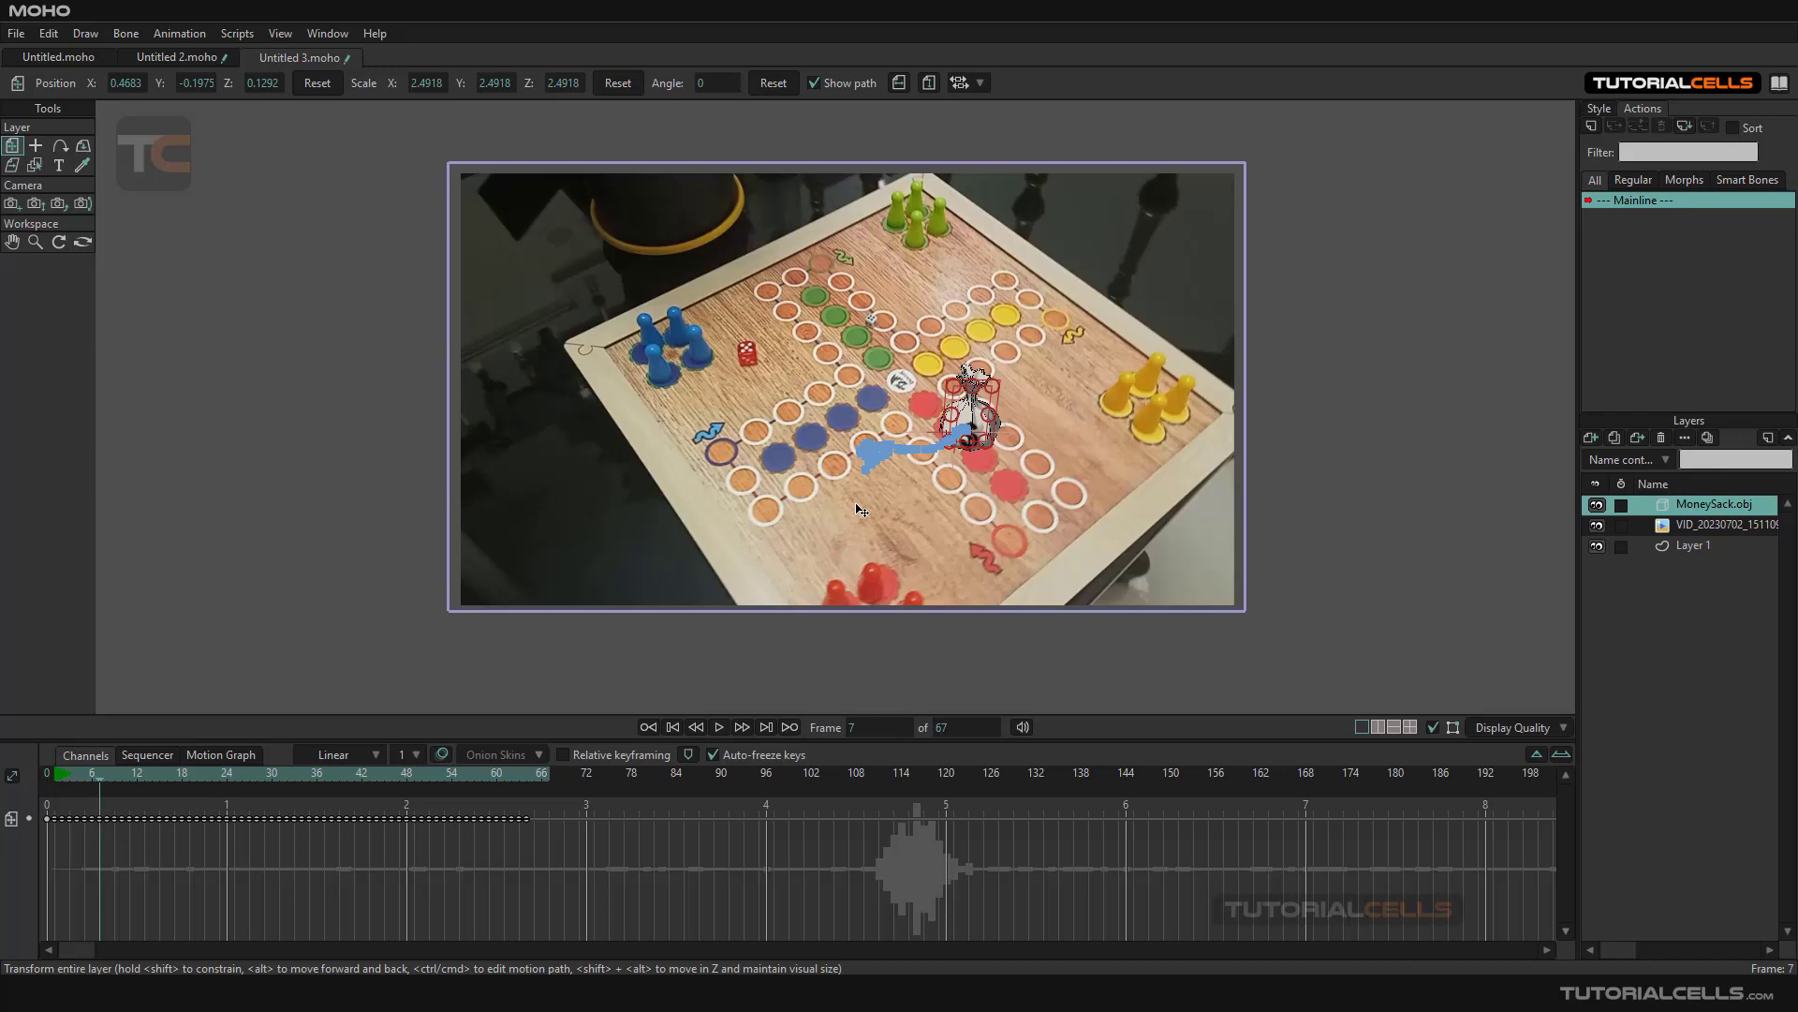
Select the VID_20230702 video layer in the Layers panel
click(1653, 526)
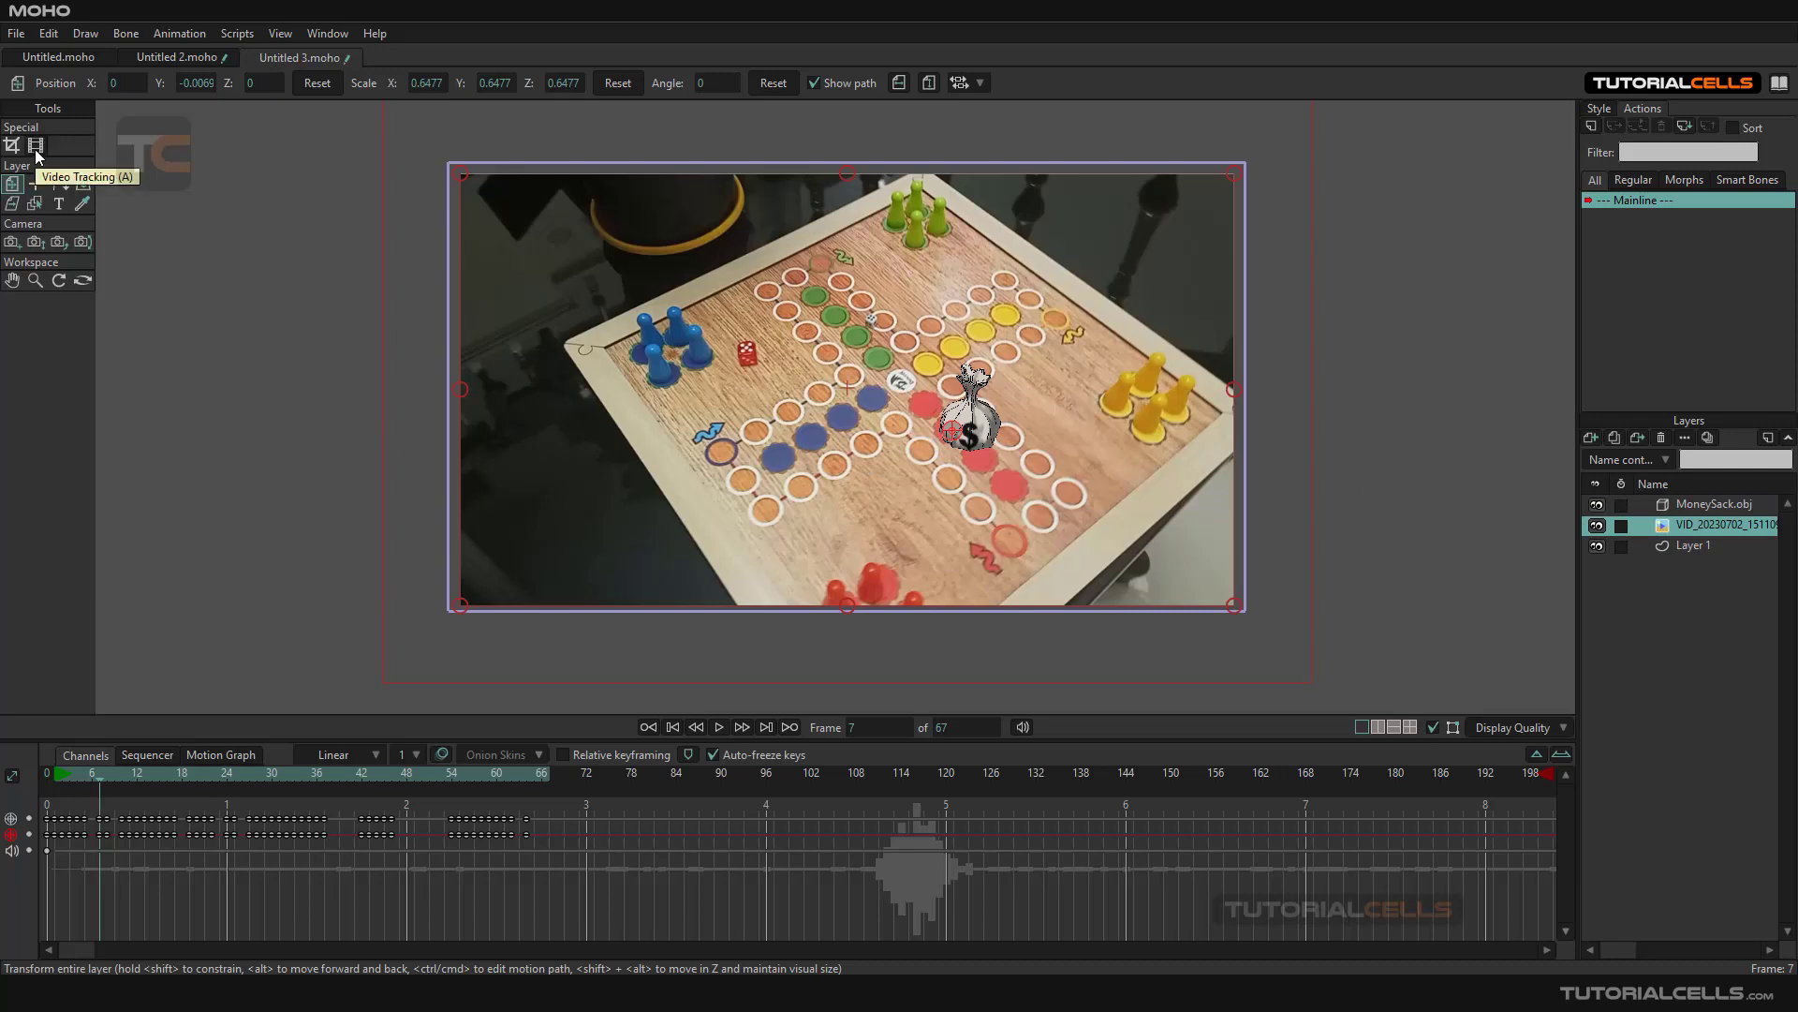